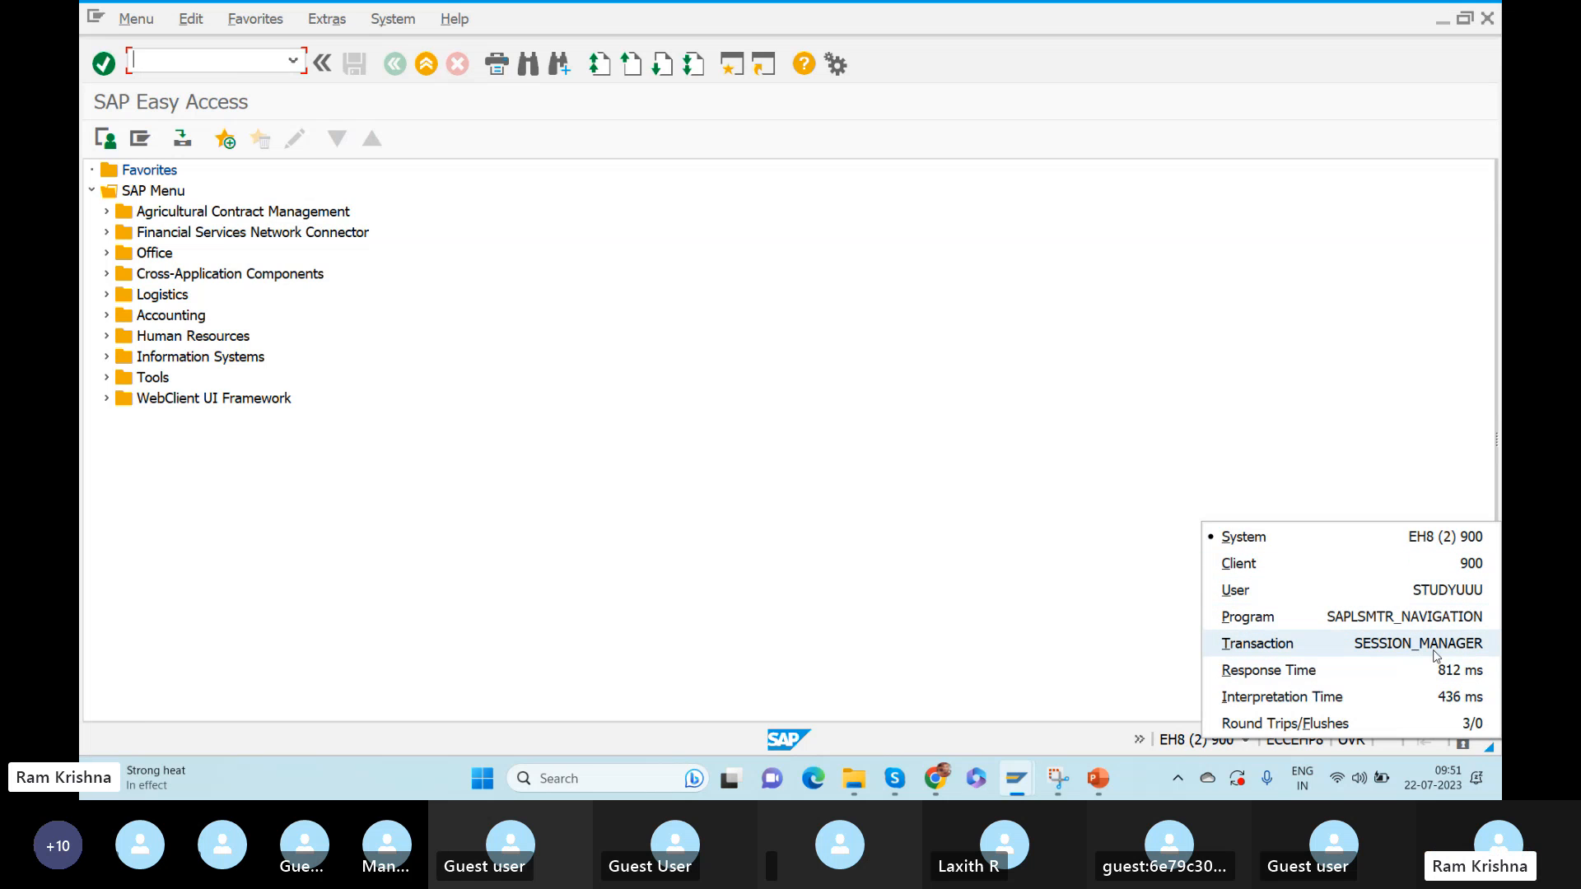
Run transaction spro in the ECC session and open the SAP Reference IMG
click(1138, 546)
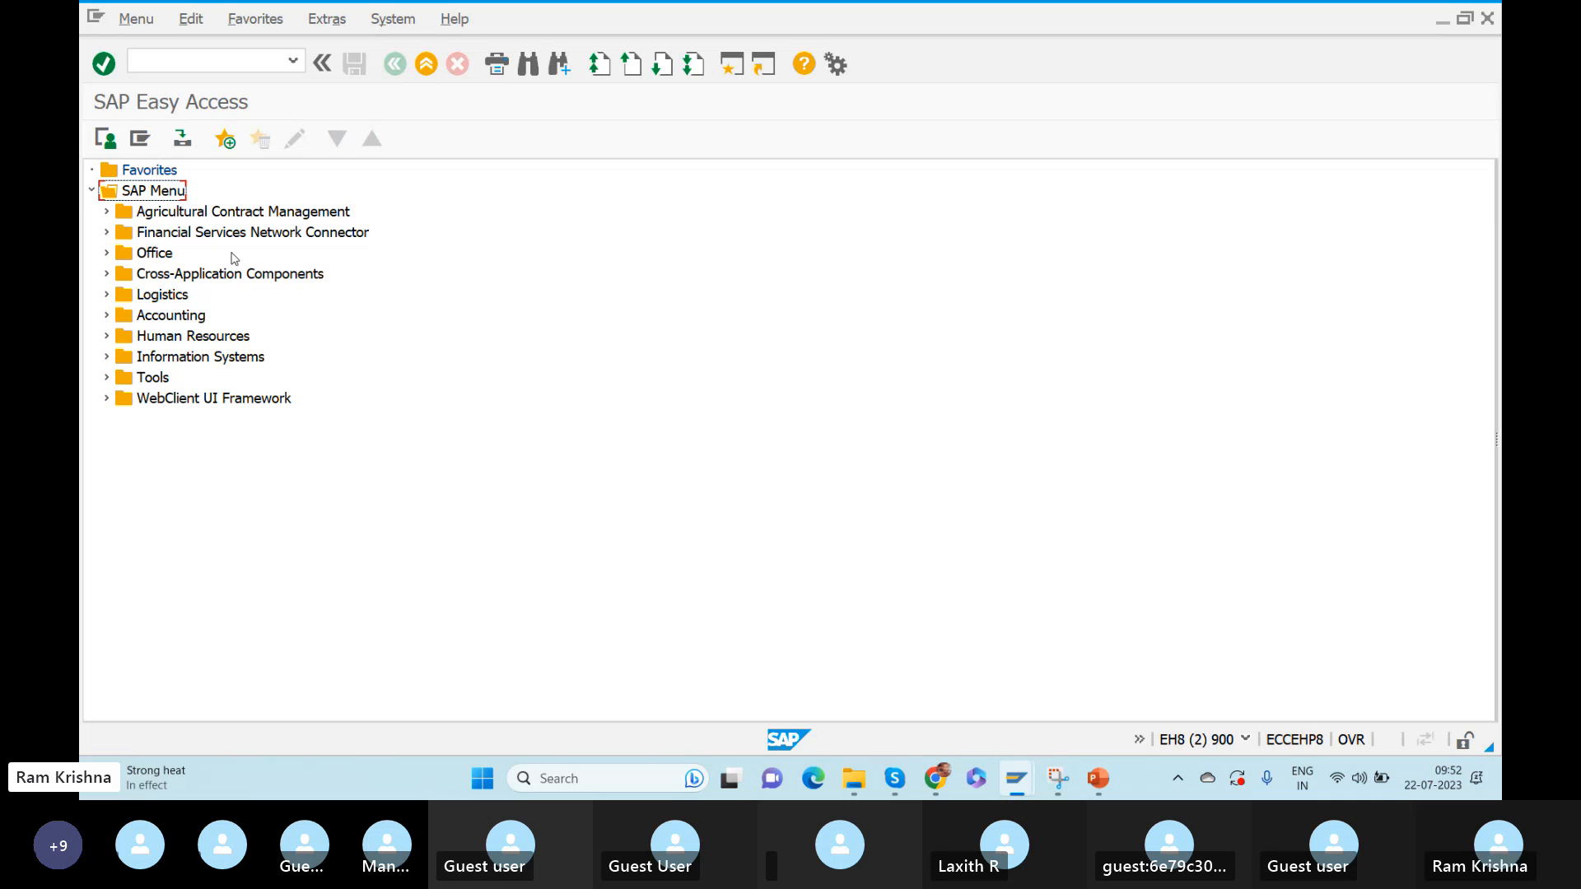
click(176, 55)
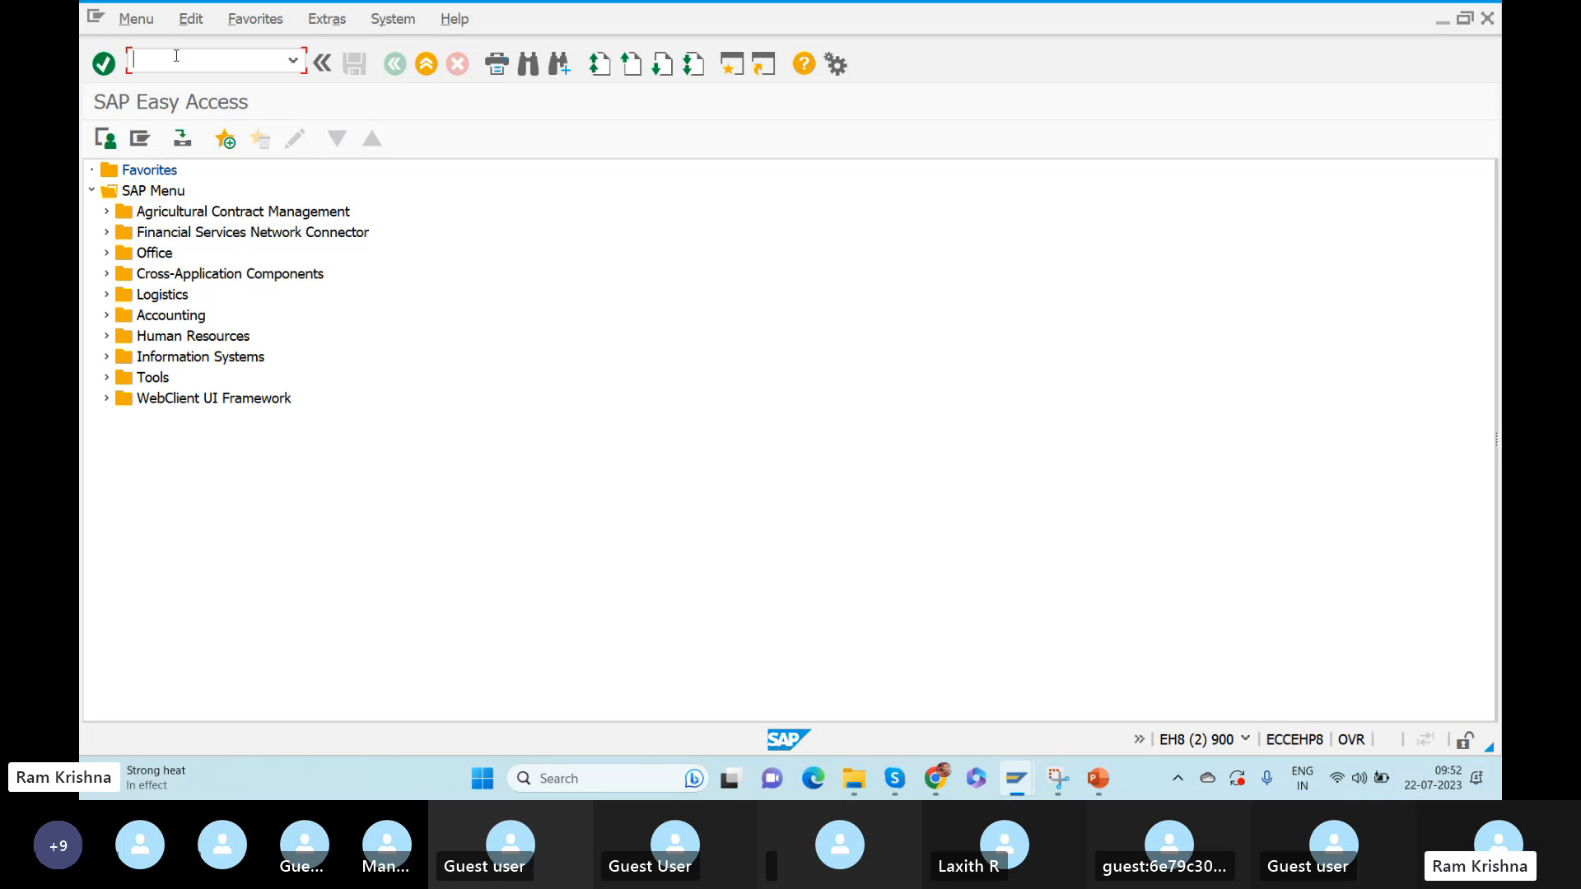
text(spro)
key(Return)
drag(180, 59, 133, 60)
click(187, 57)
key(Return)
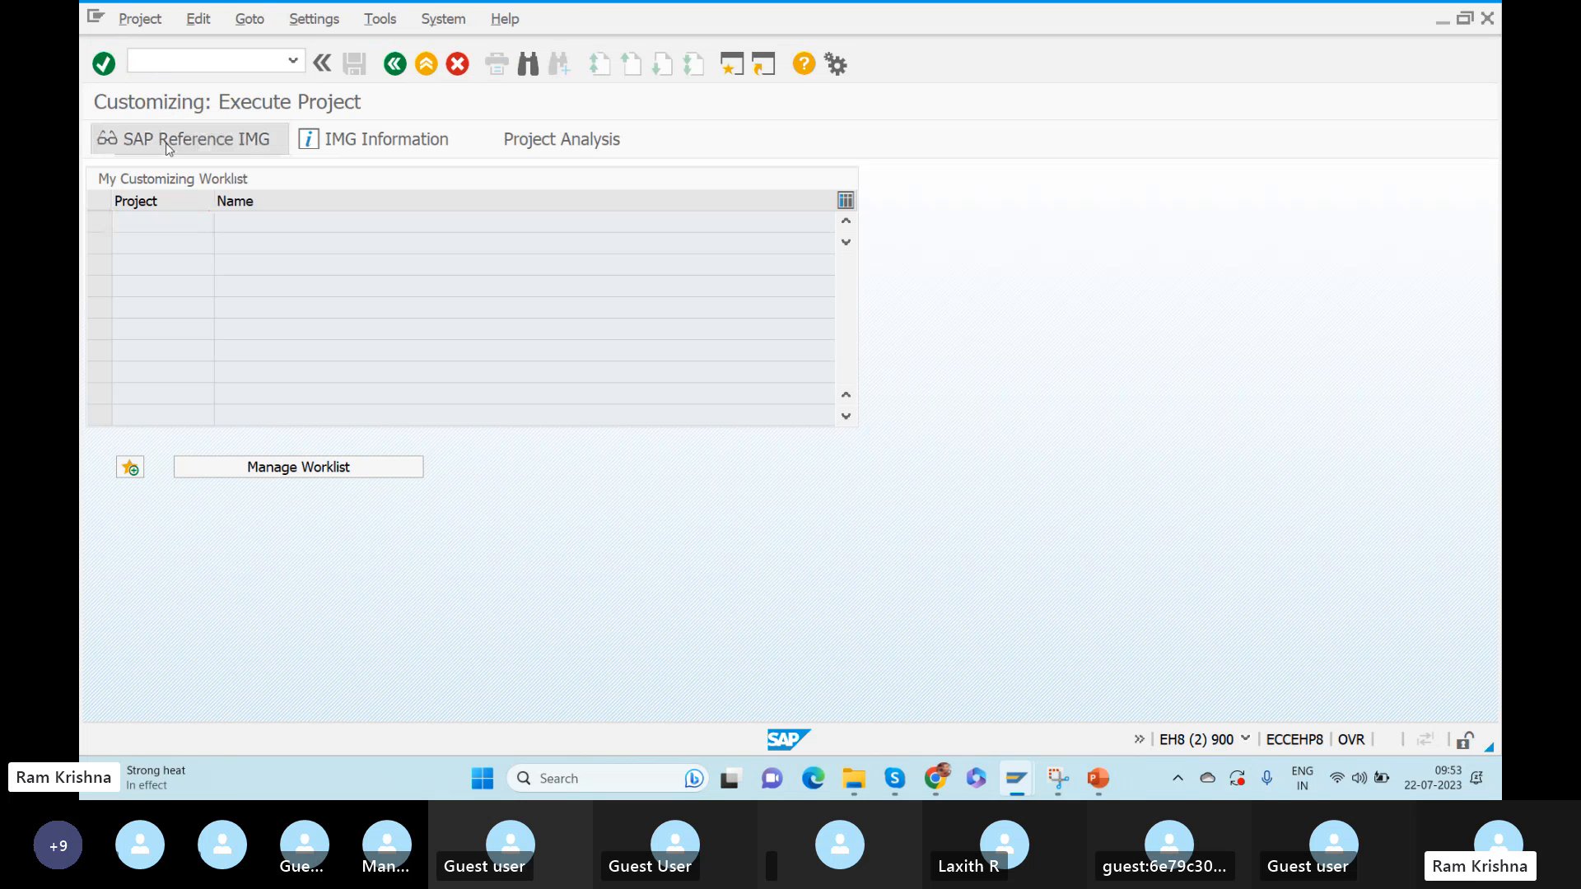
click(173, 139)
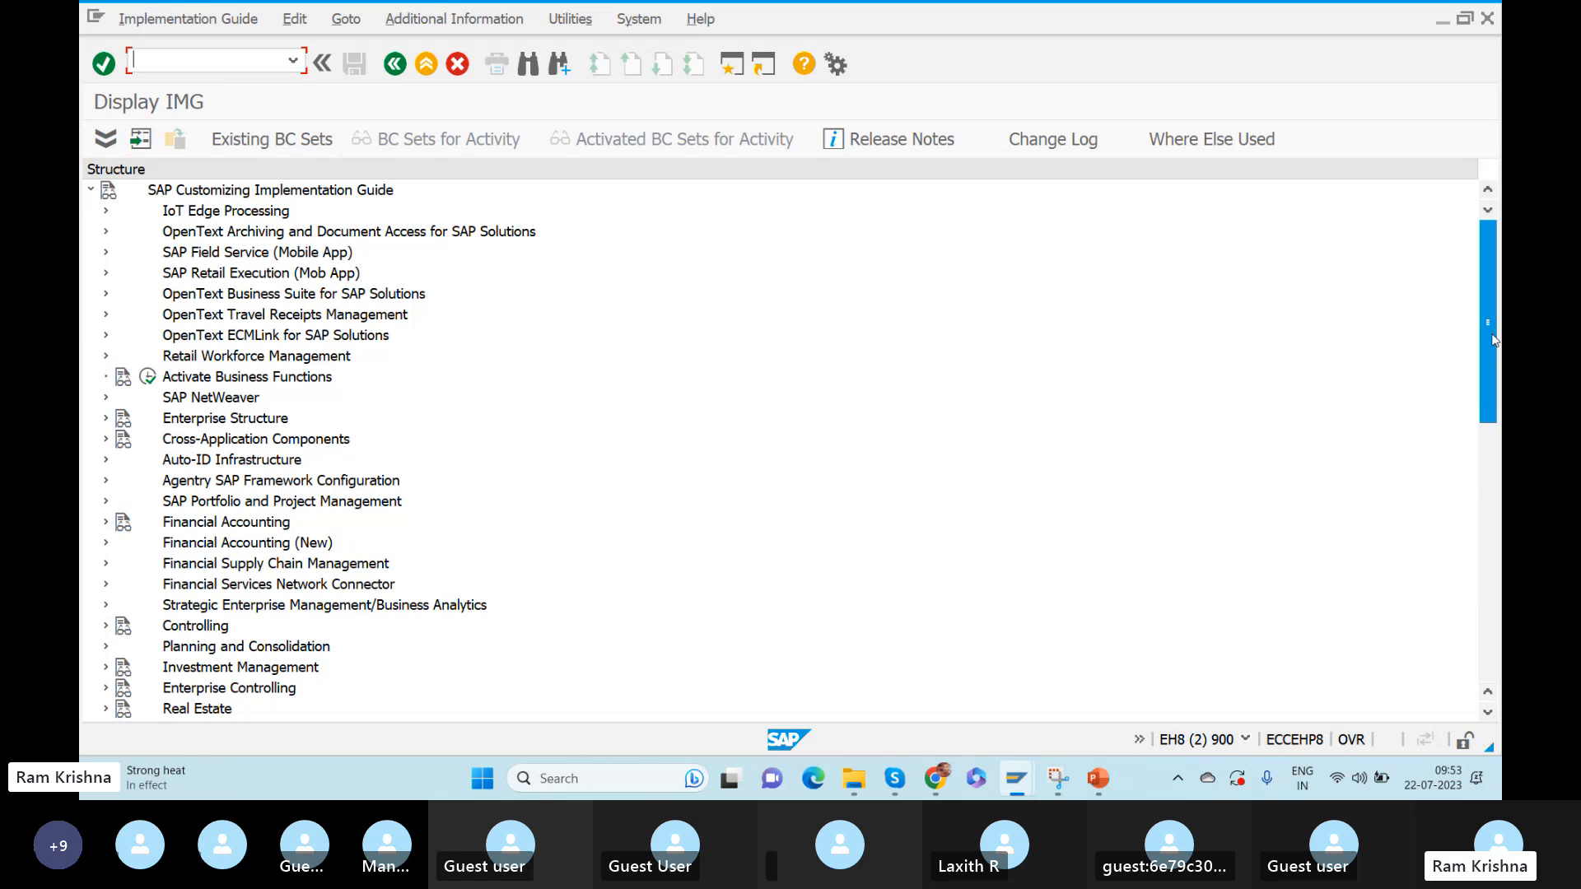
Examine the nodes of the SAP Customizing Implementation Guide, and return to SAP Easy Access
mouse_move(1492, 340)
mouse_down()
mouse_move(1485, 568)
mouse_move(1496, 321)
mouse_up()
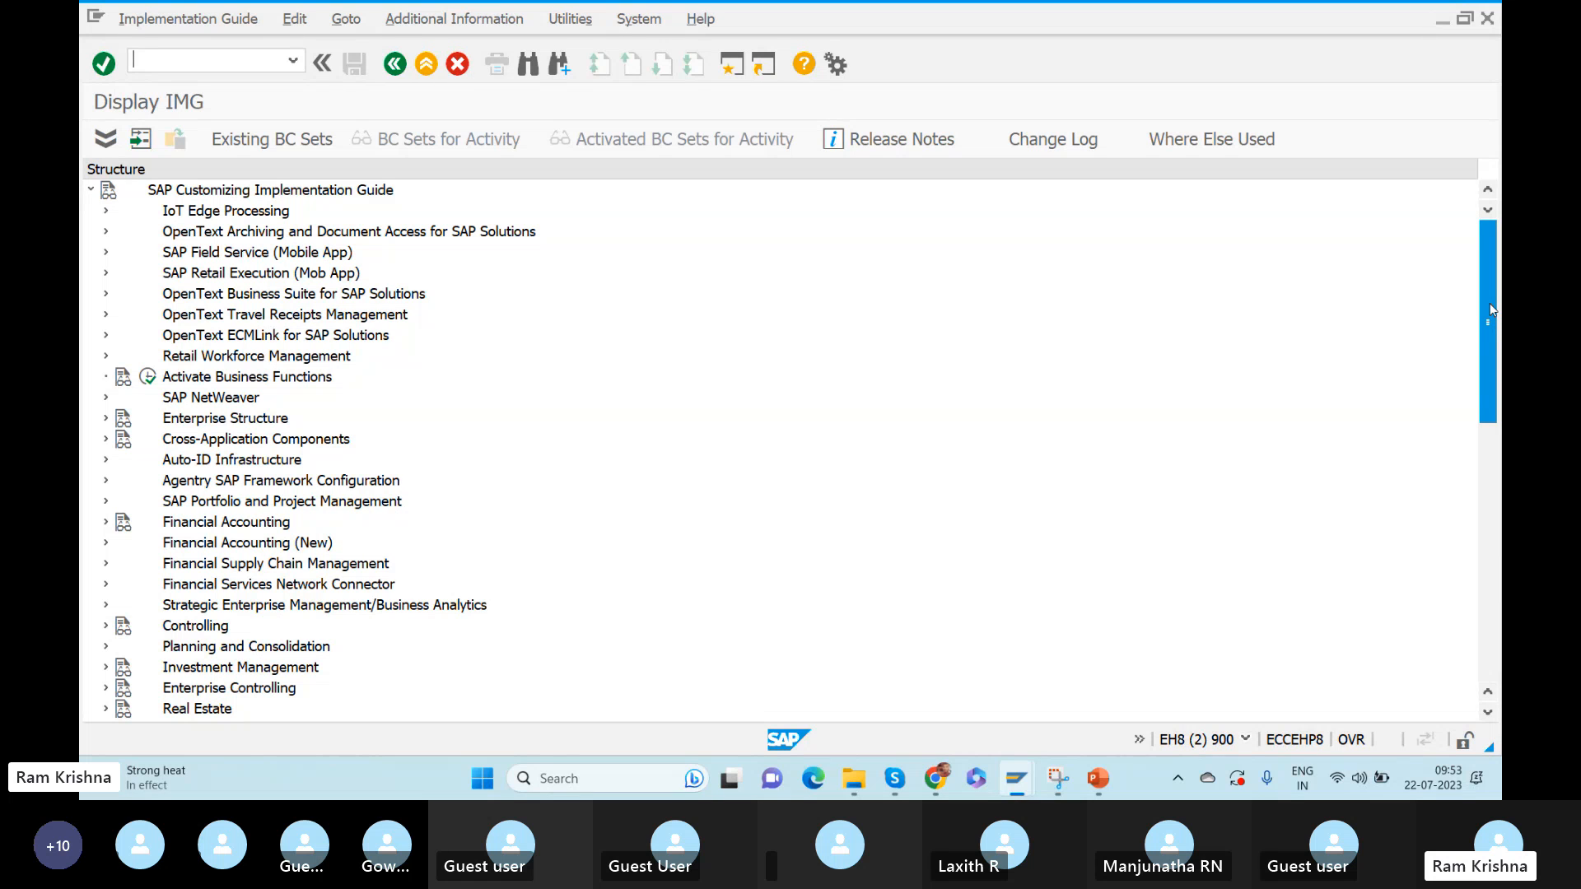
drag(1490, 309, 1470, 618)
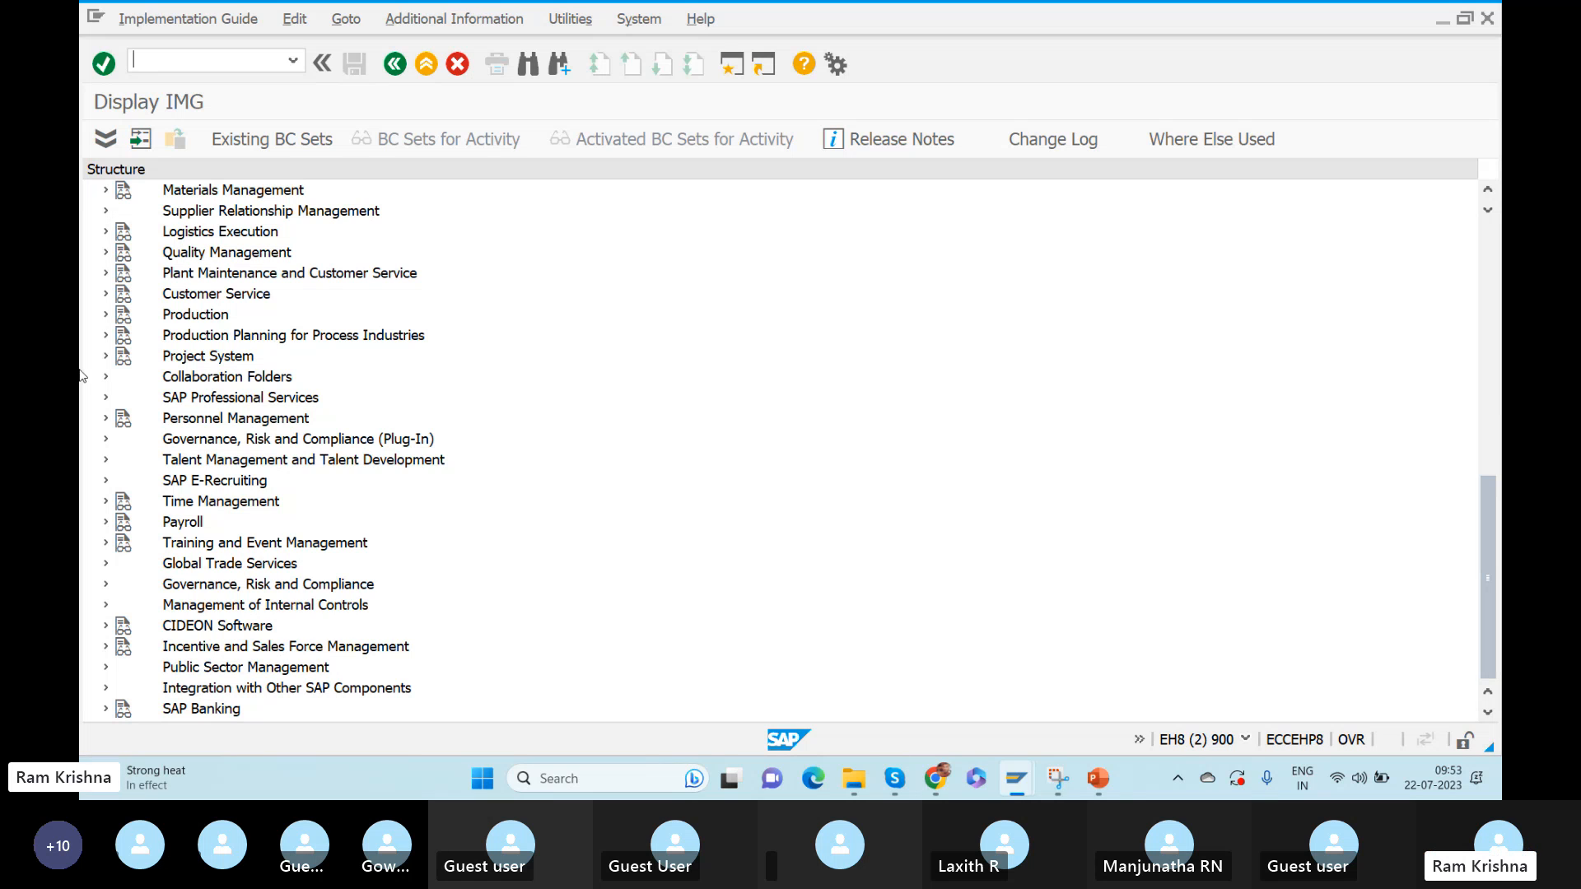
click(395, 65)
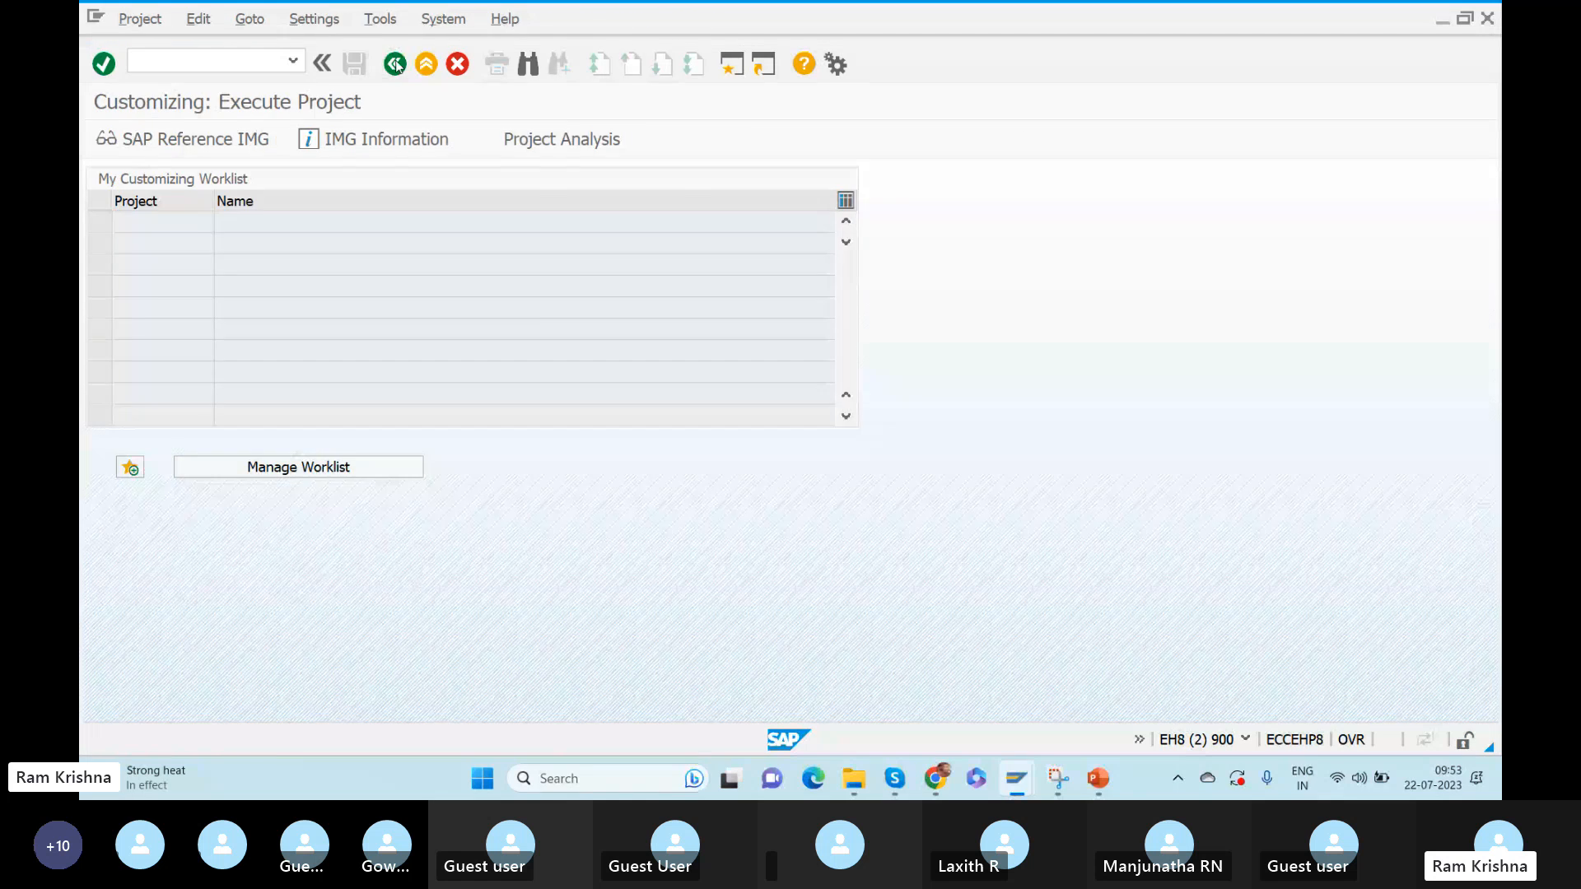
click(395, 65)
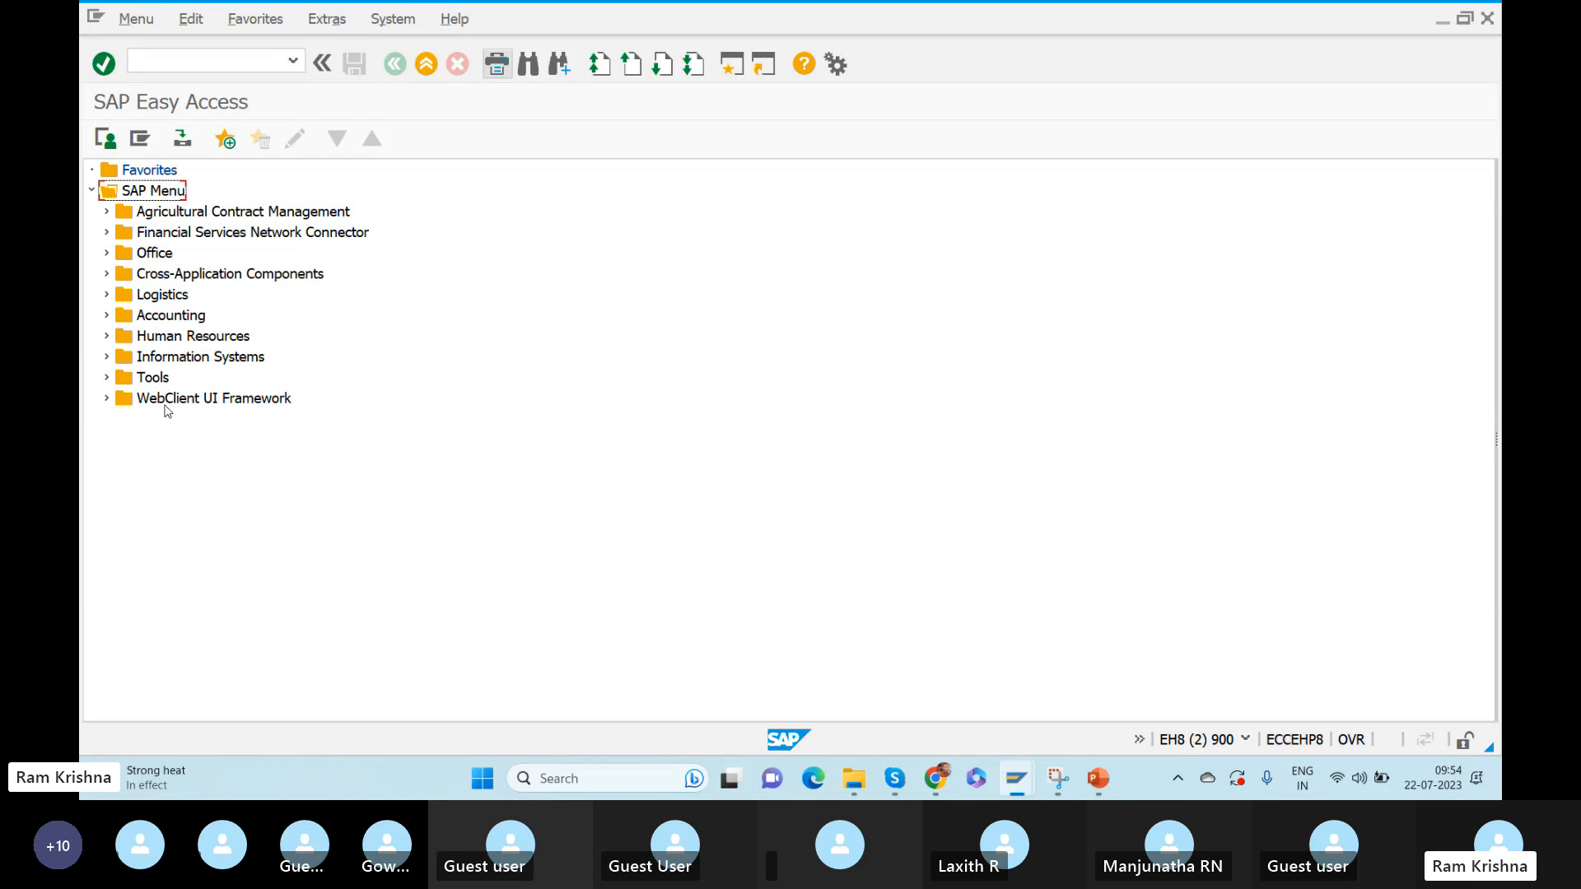
Run transaction spro again to view the SAP Reference IMG in ECC, and return to SAP Easy Access
click(198, 61)
text(spe)
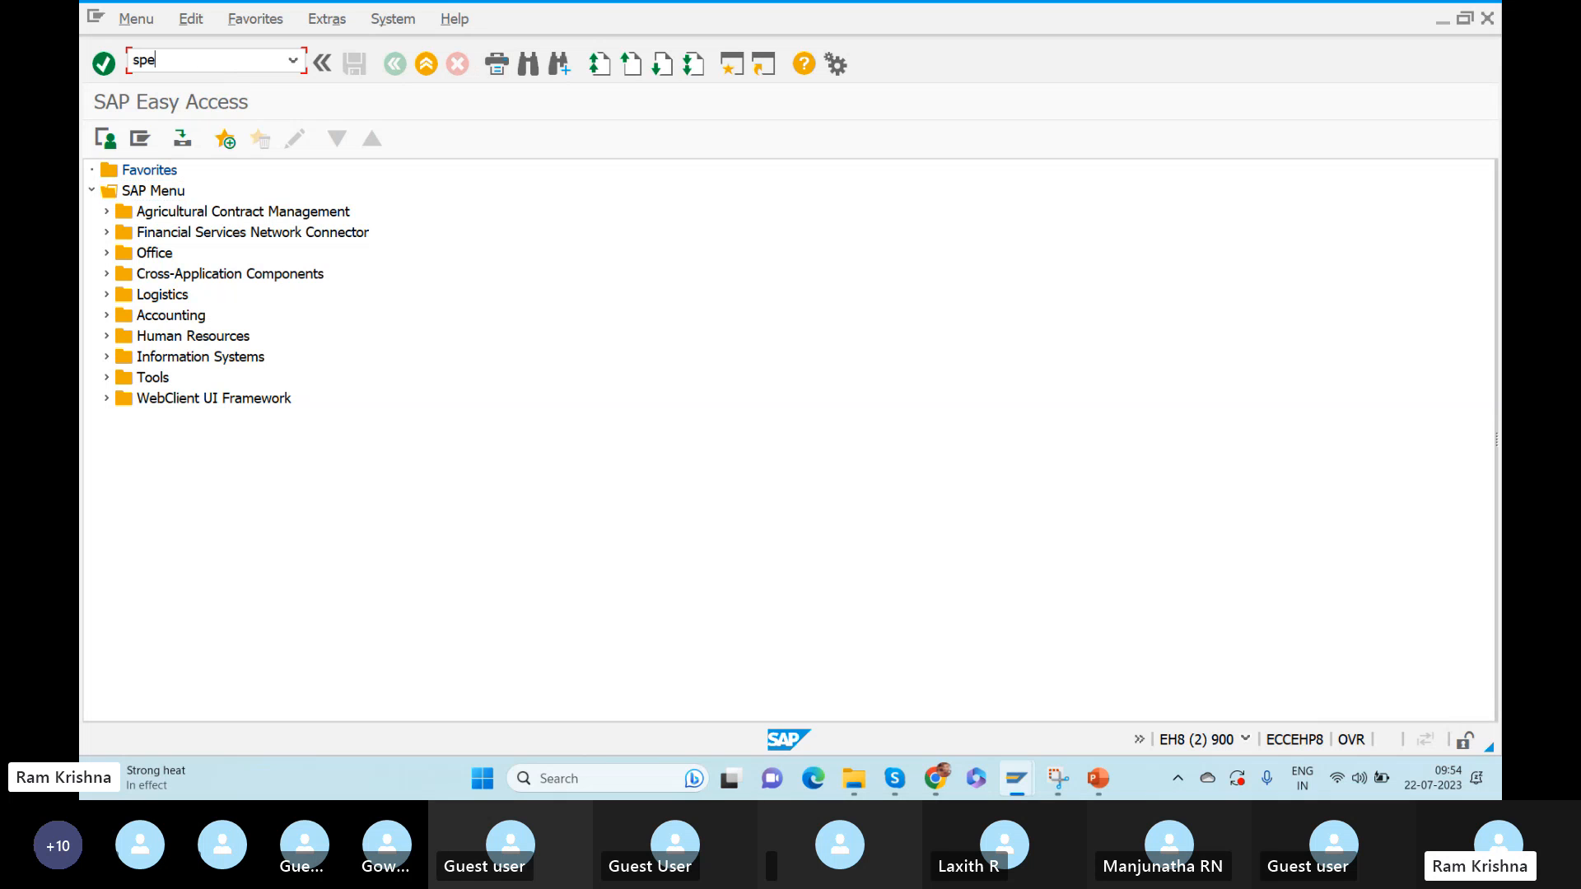
key(BackSpace)
text(ro)
key(Return)
click(180, 138)
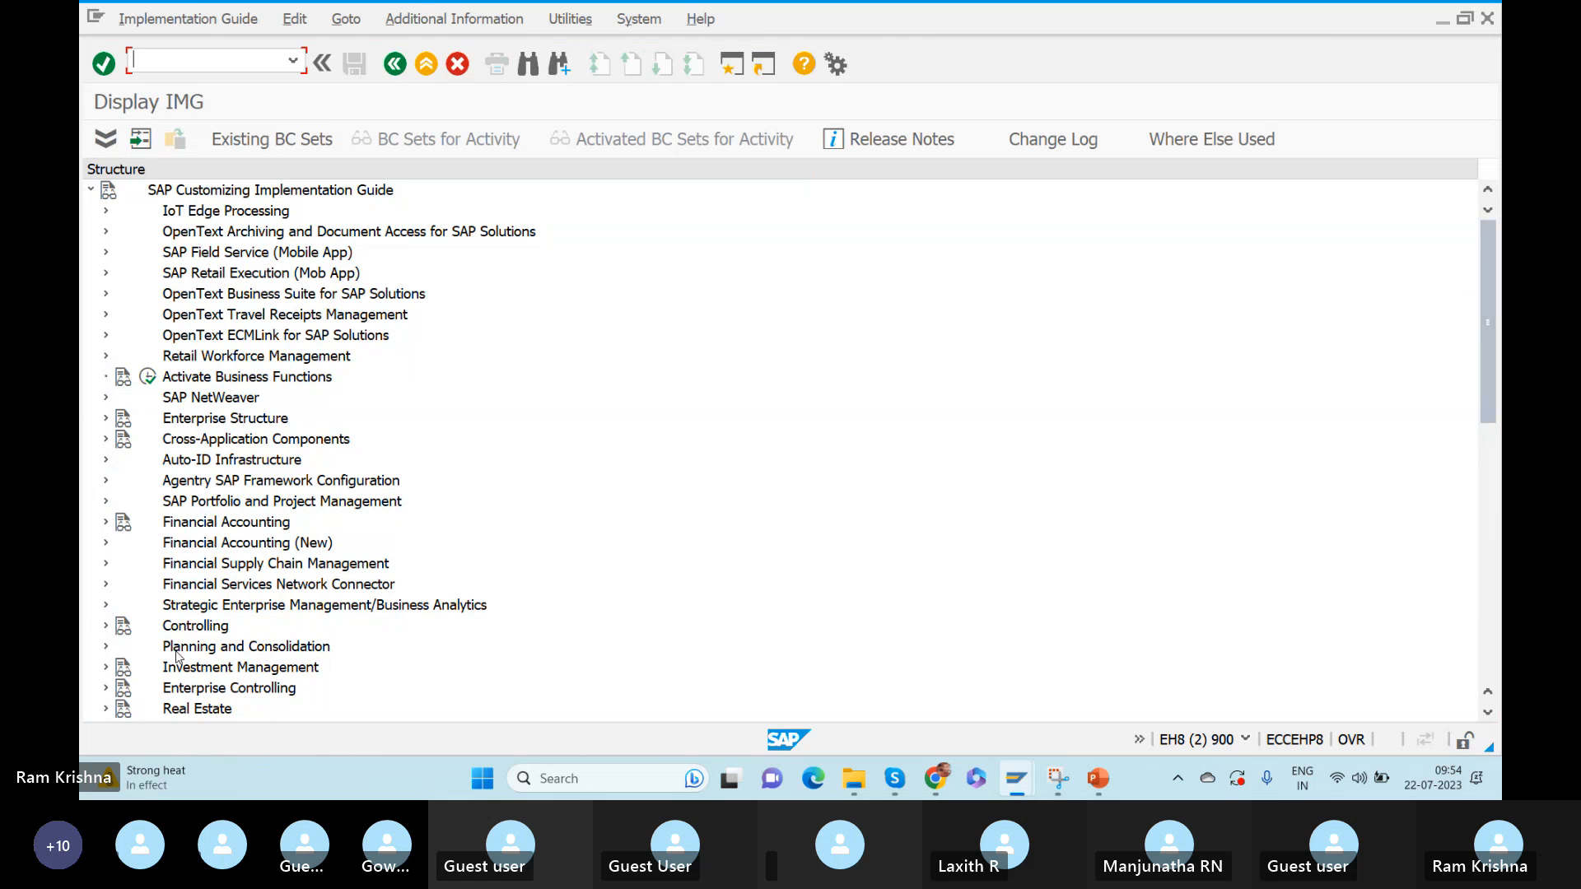
click(393, 64)
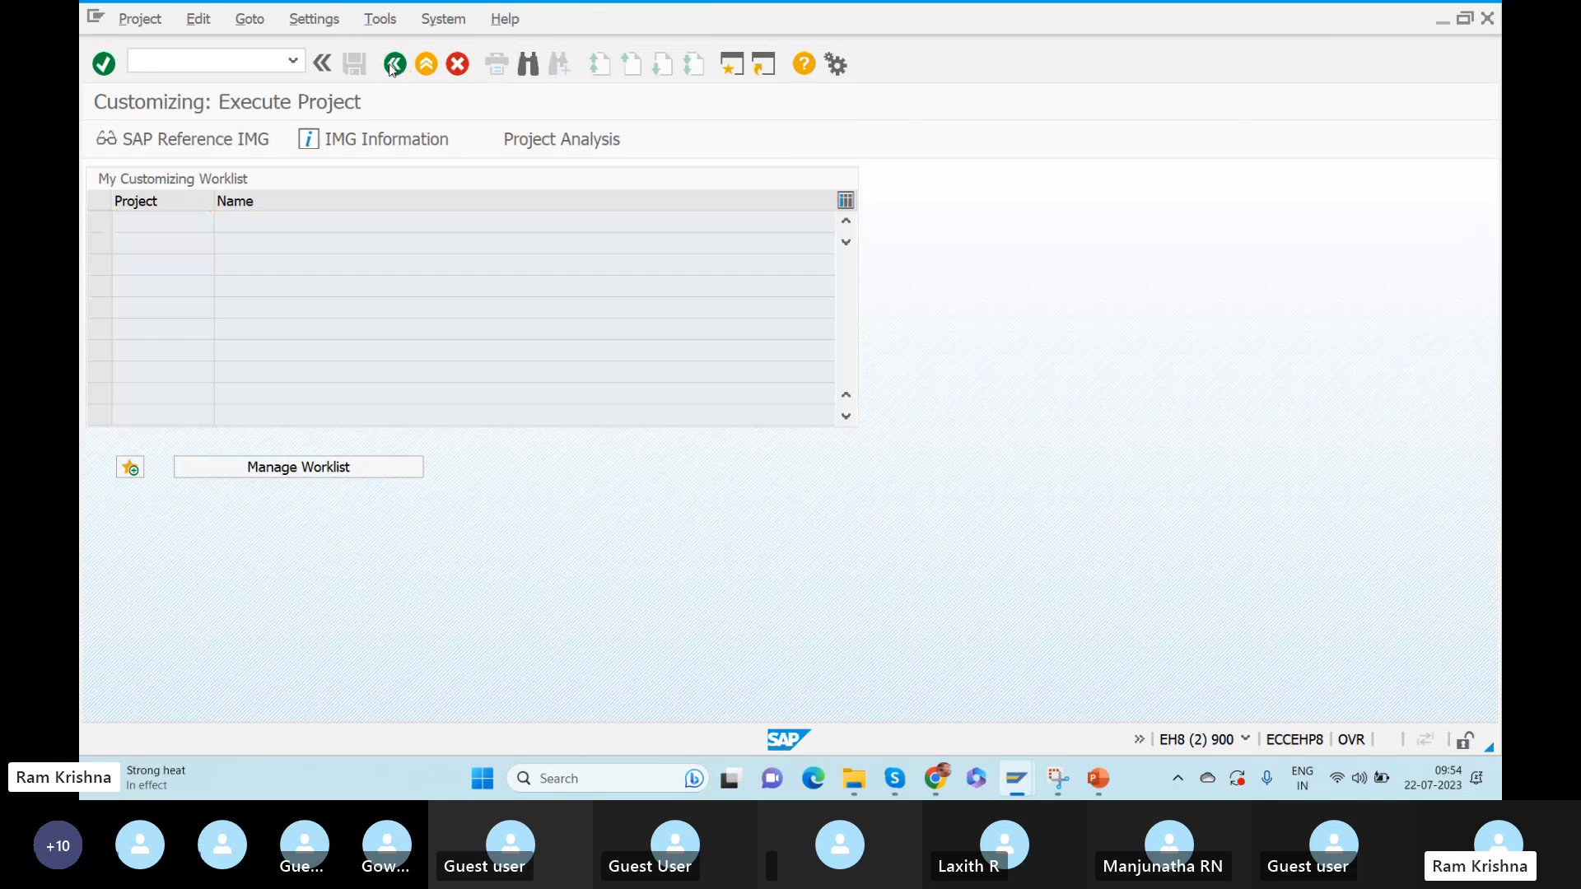
click(394, 64)
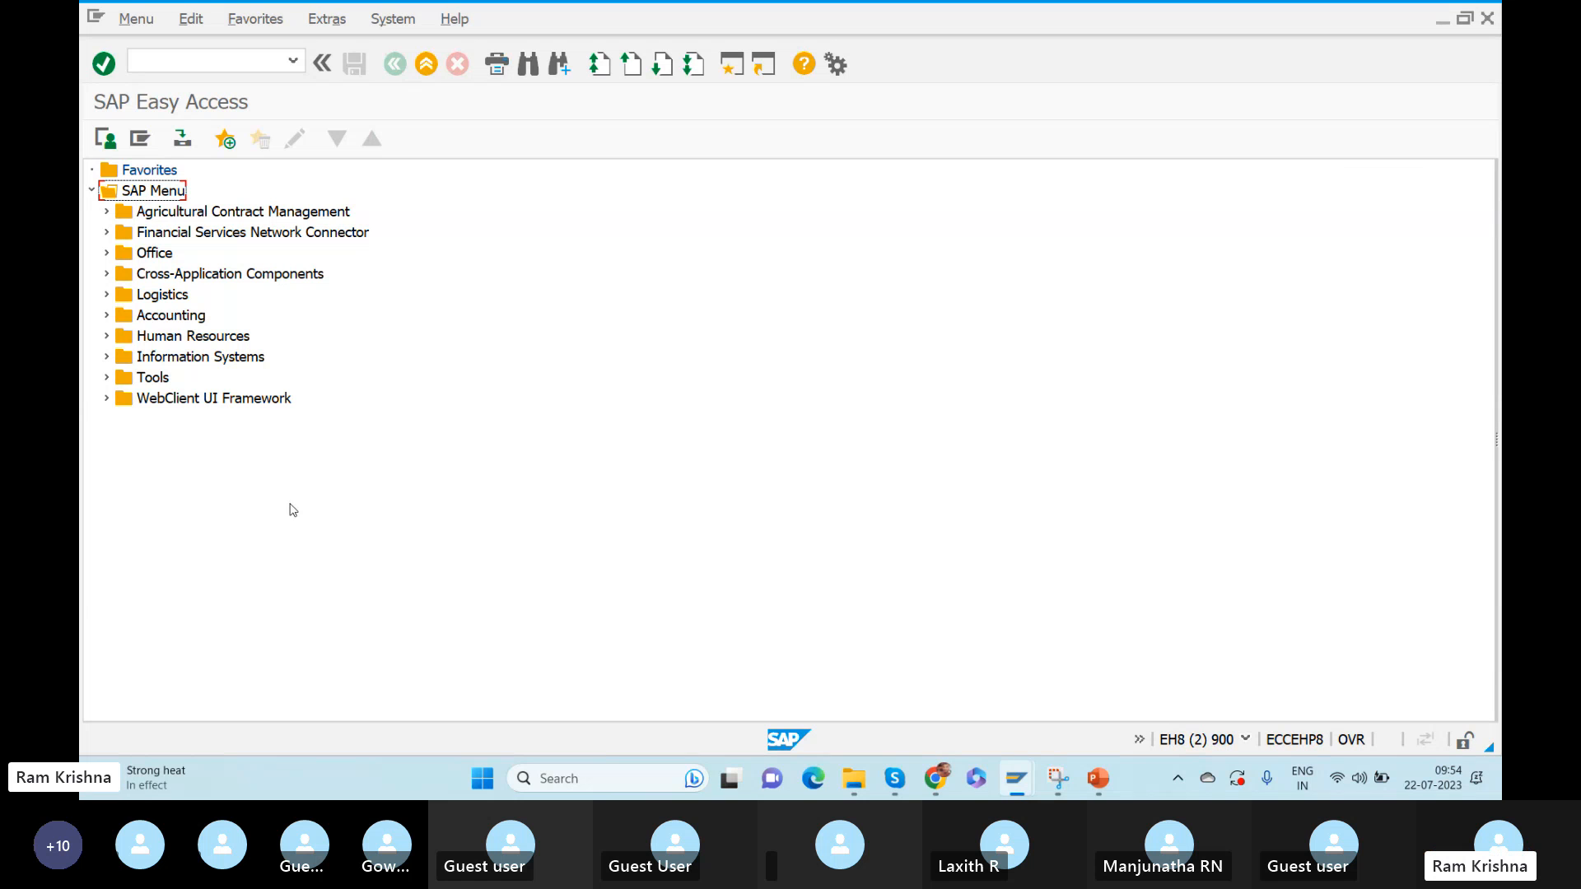
Switch to SAP Logon 750 and open the EWM (001) connection
key(alt+Tab)
key(alt+Tab)
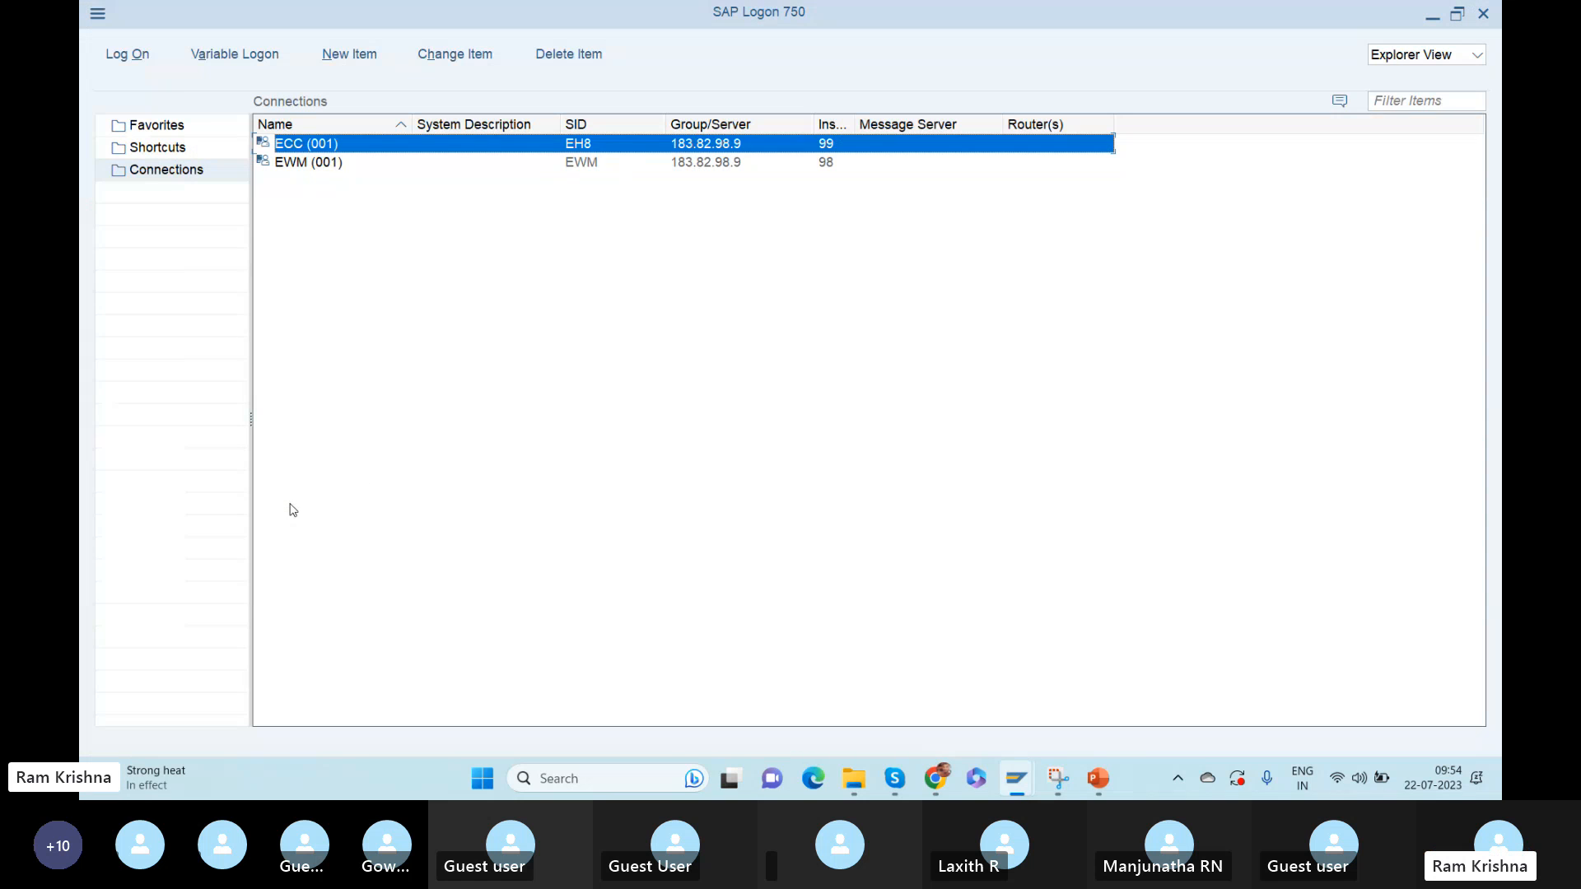
double_click(323, 163)
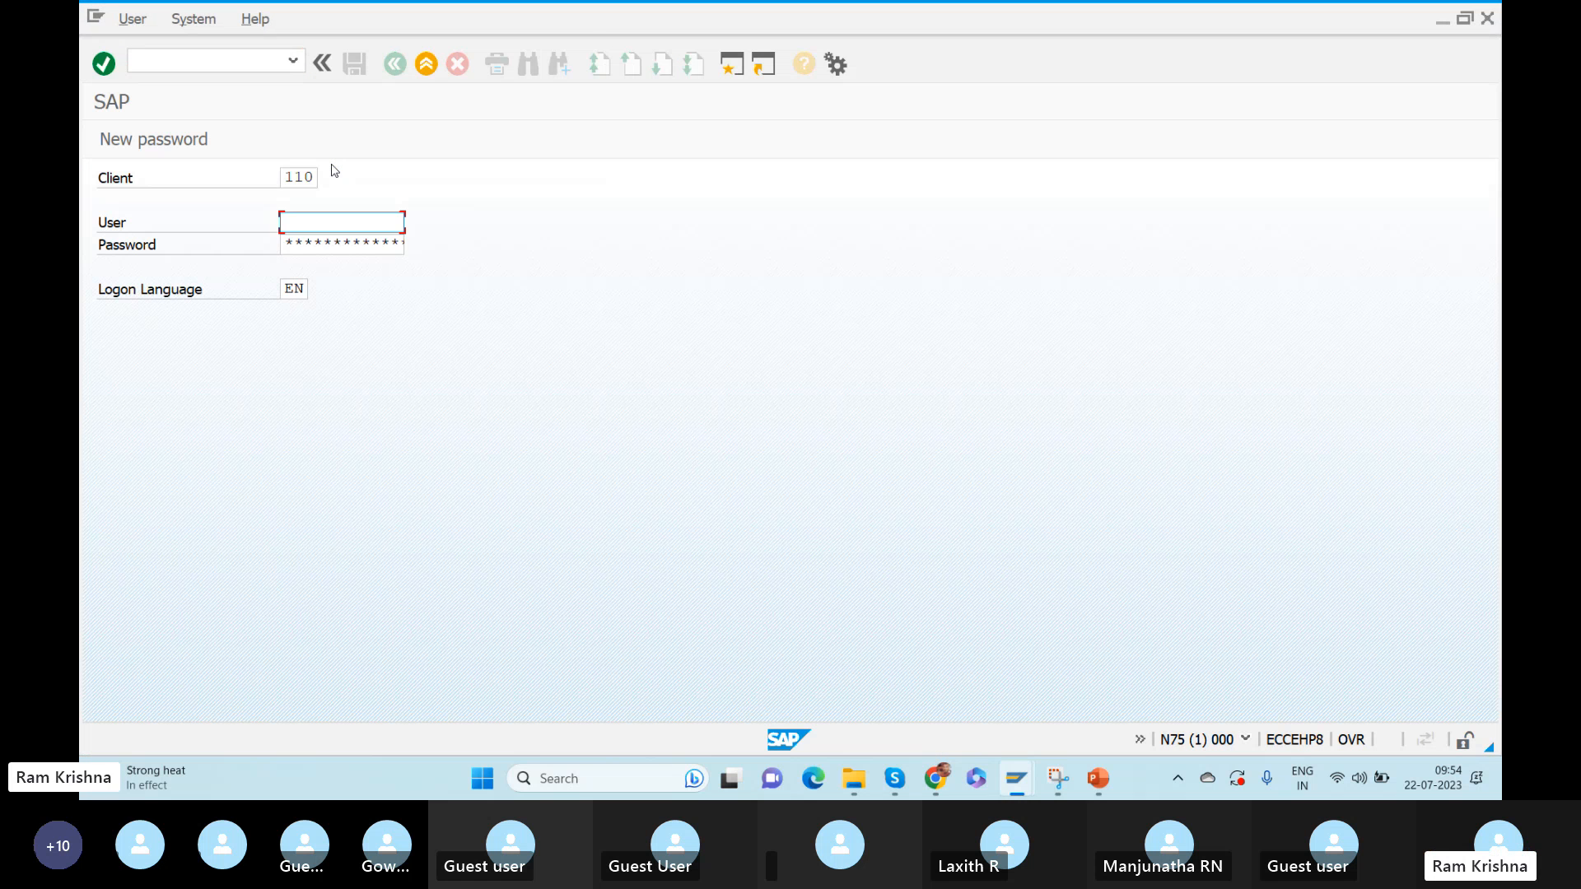
Log on to client 110 of the EWM system by entering the user name and password
text(s)
click(301, 255)
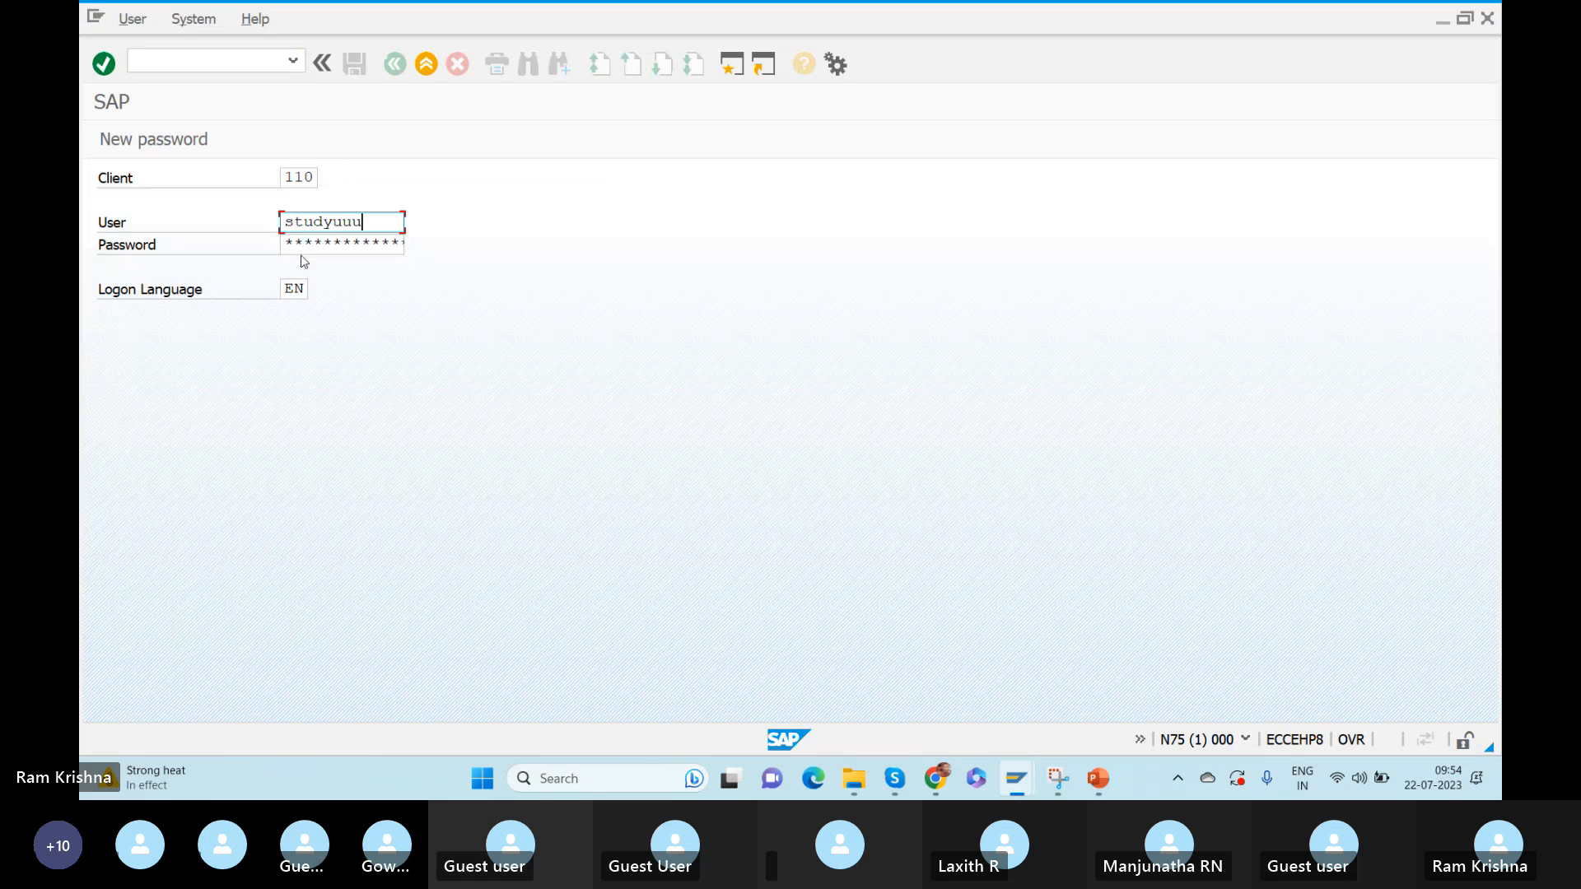
key(Tab)
key(Right)
key(Right)
key(Right)
key(Right)
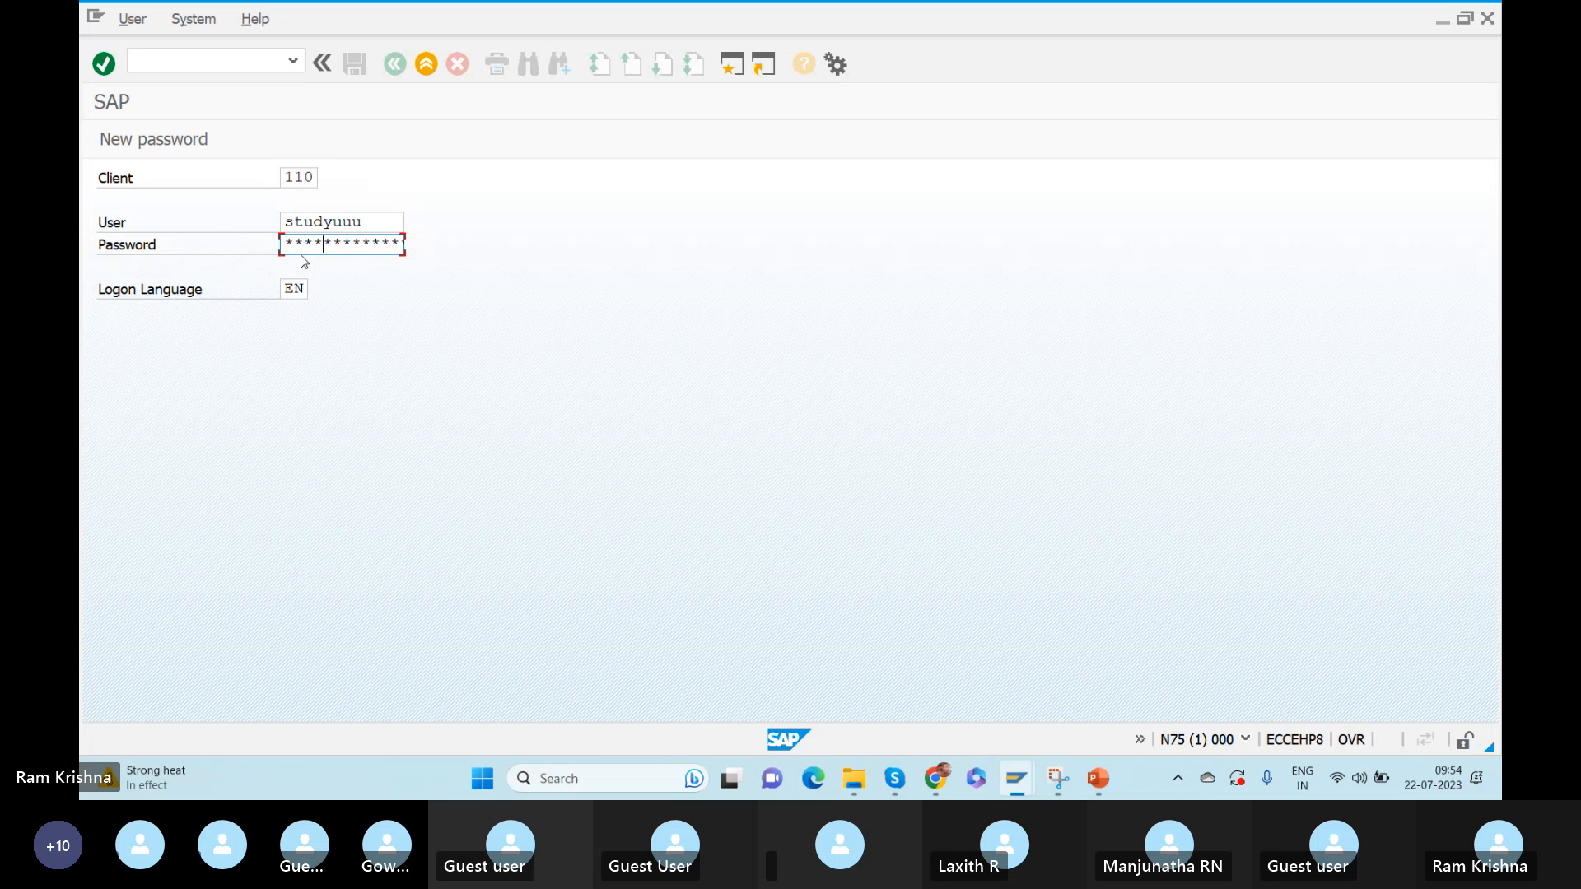
key(Right)
key(Right)
key(Right)
key(Return)
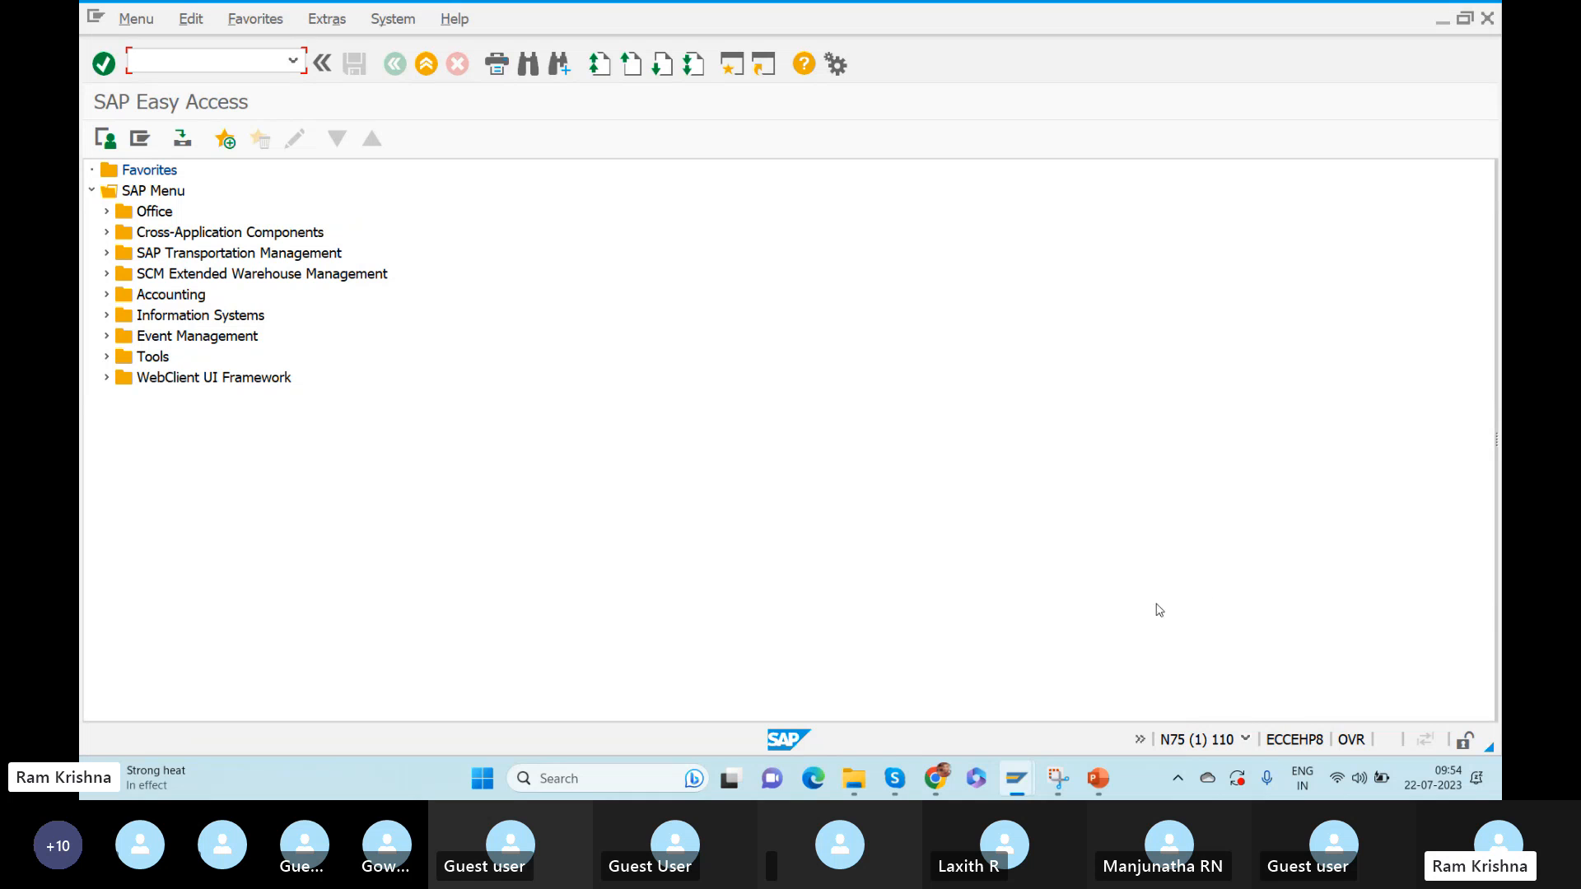
Check the EWM session's system, client, user and transaction details
click(1245, 741)
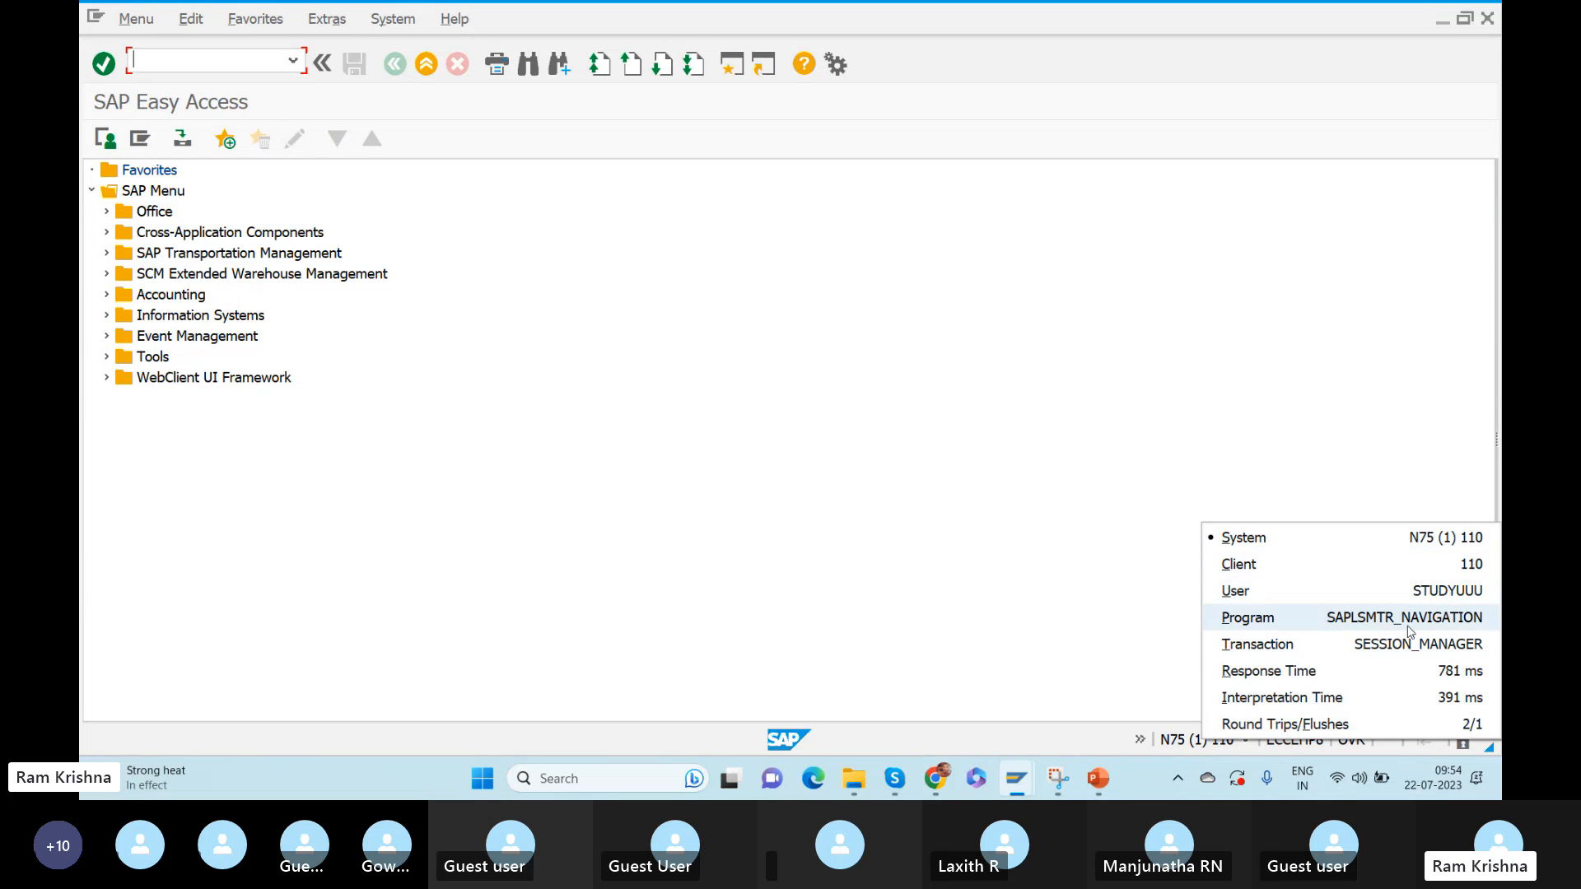
click(932, 379)
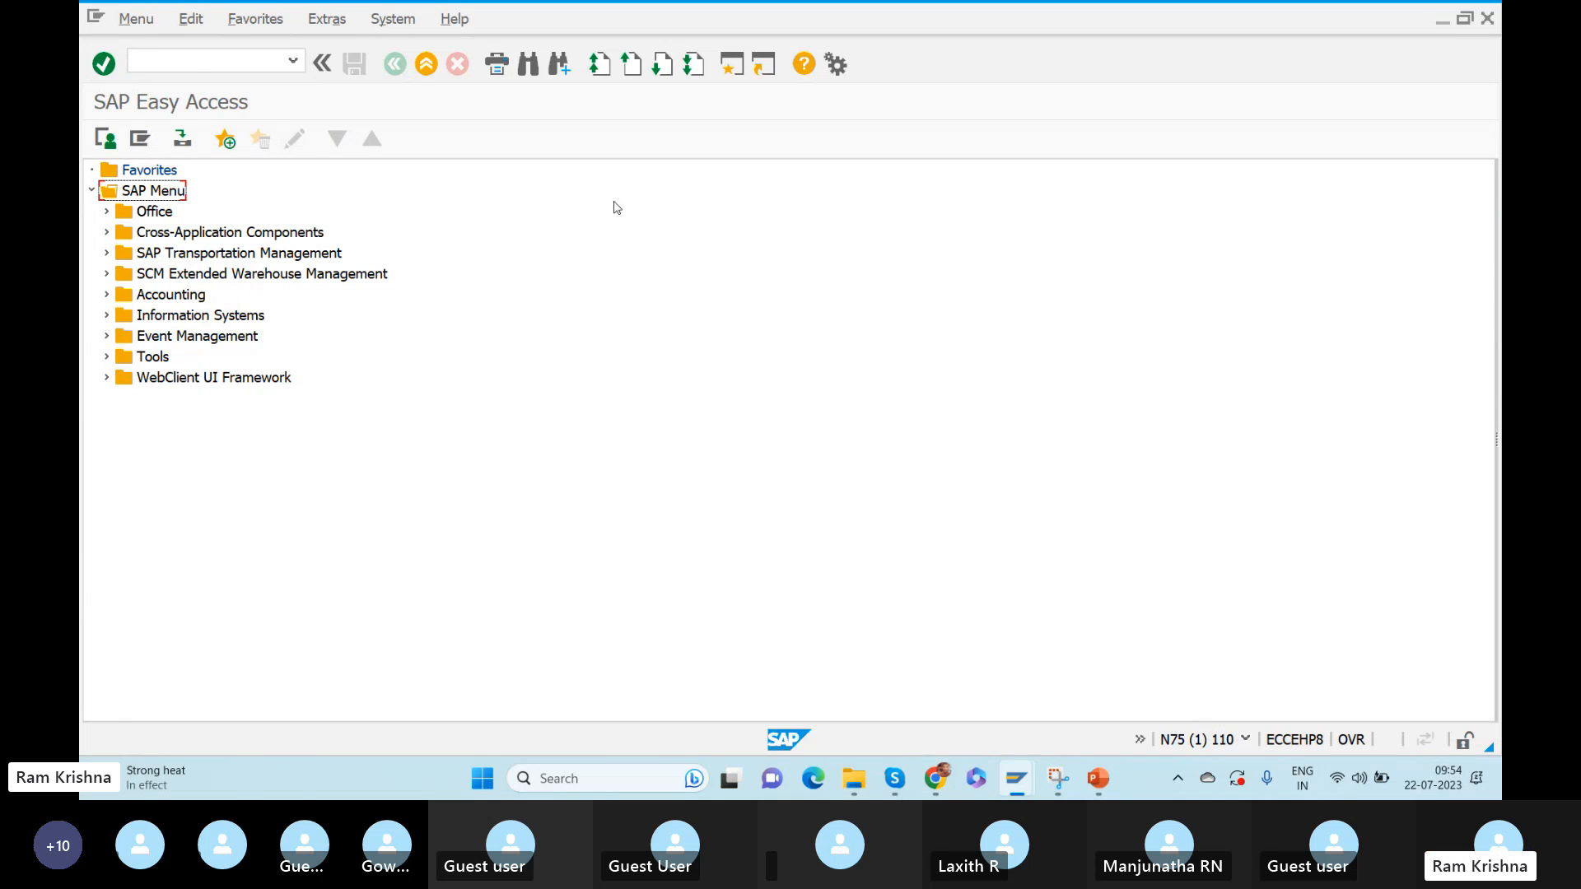
Run transaction spro in the EWM session to view its SAP Reference IMG, and return to SAP Easy Access
click(194, 62)
text(spro)
key(Return)
click(233, 144)
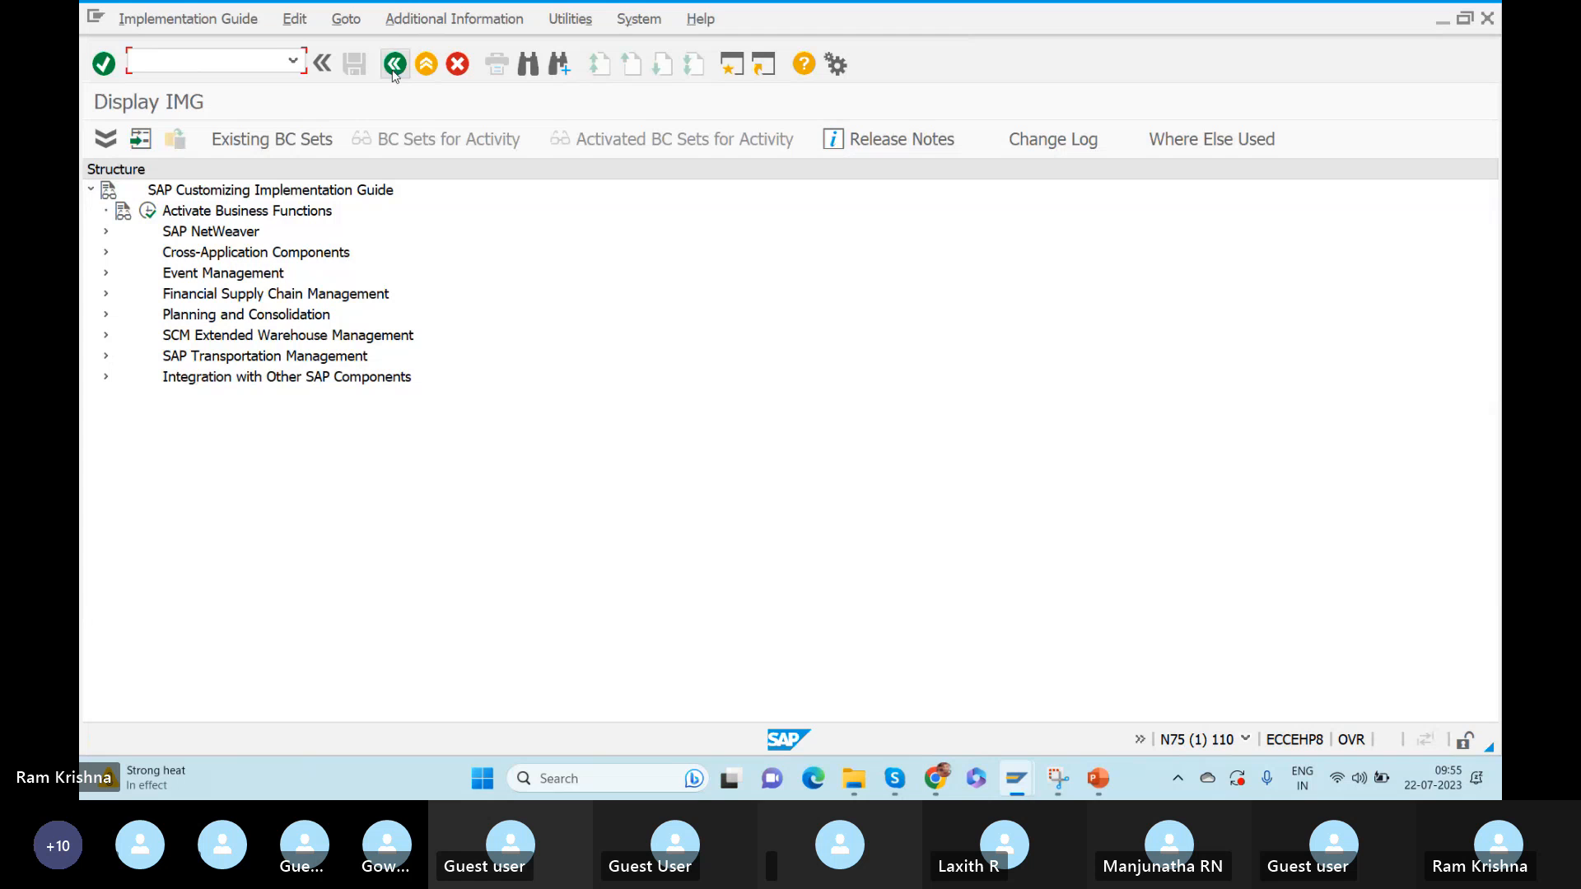
click(393, 66)
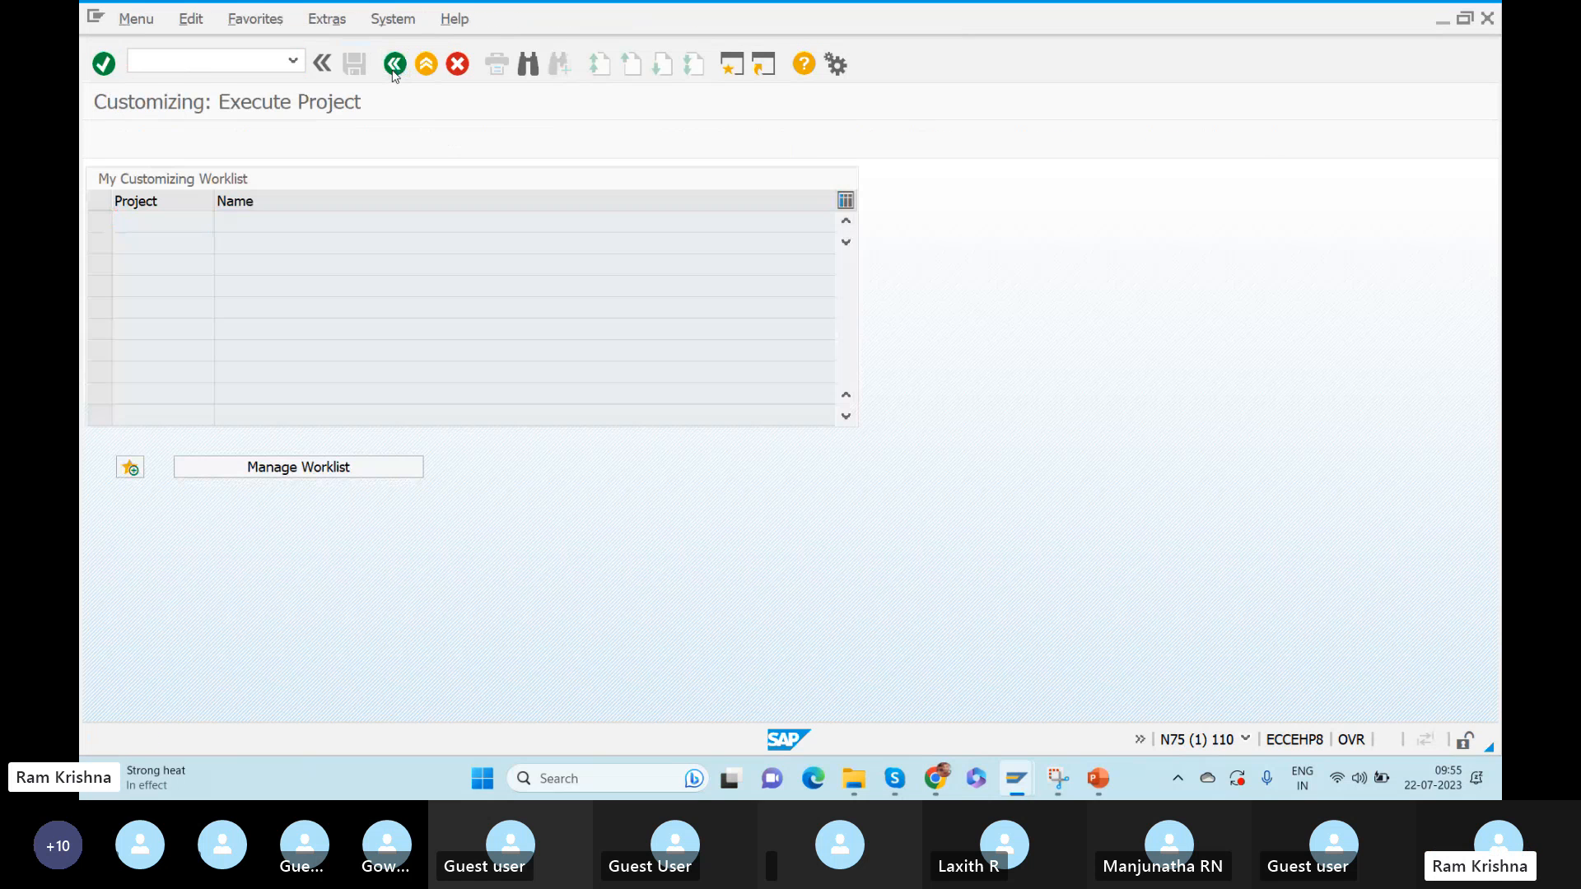
click(394, 66)
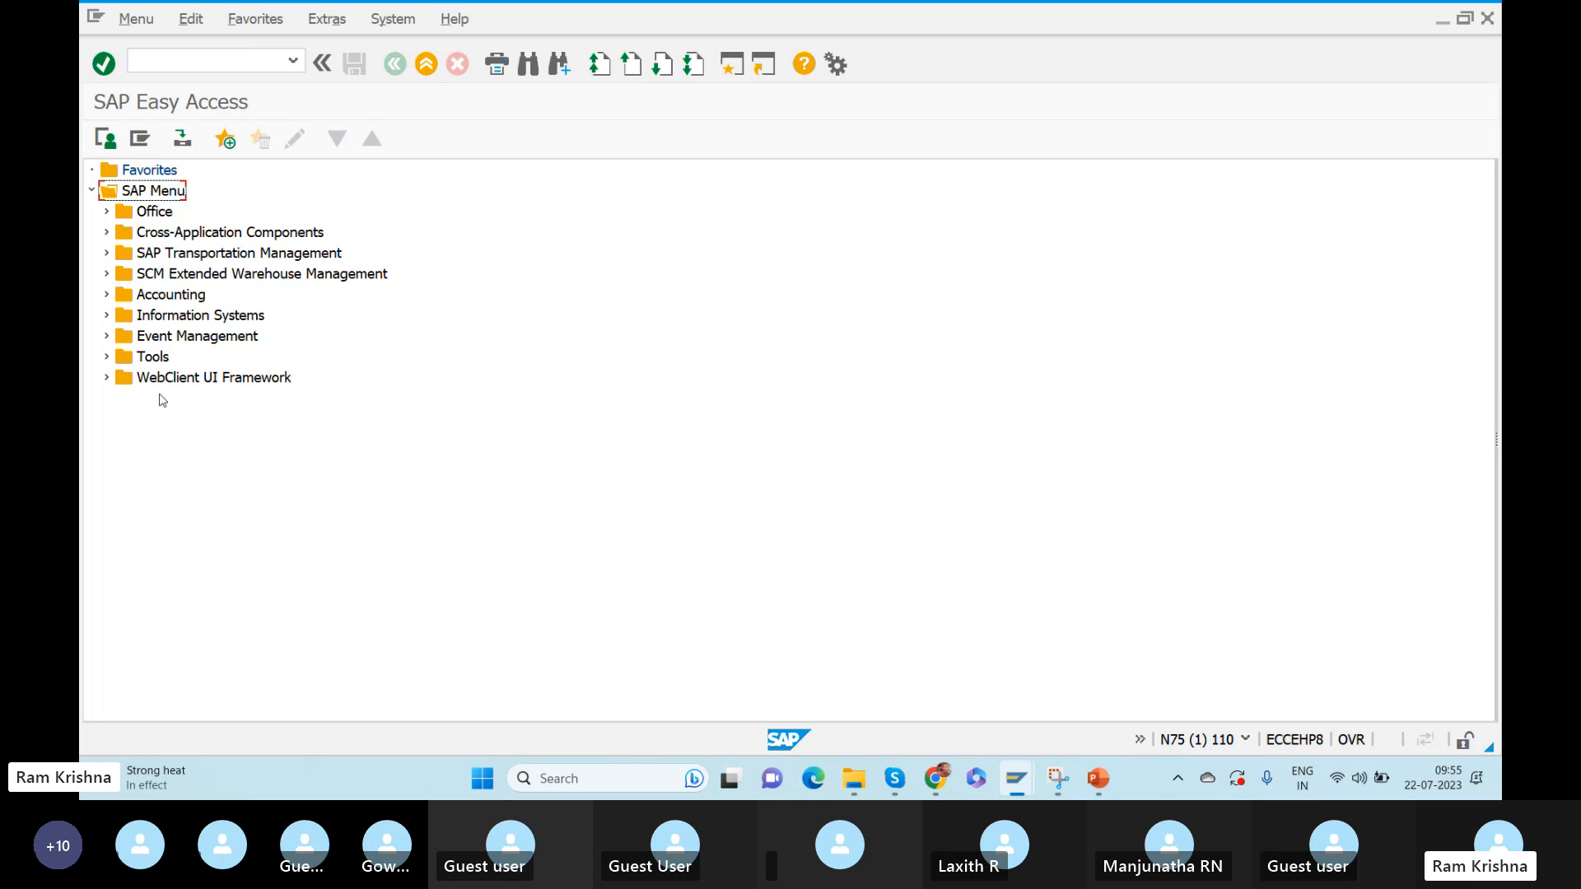
Switch back to the SAP Easy Access window of the ECC session, EH8 client 900
click(173, 62)
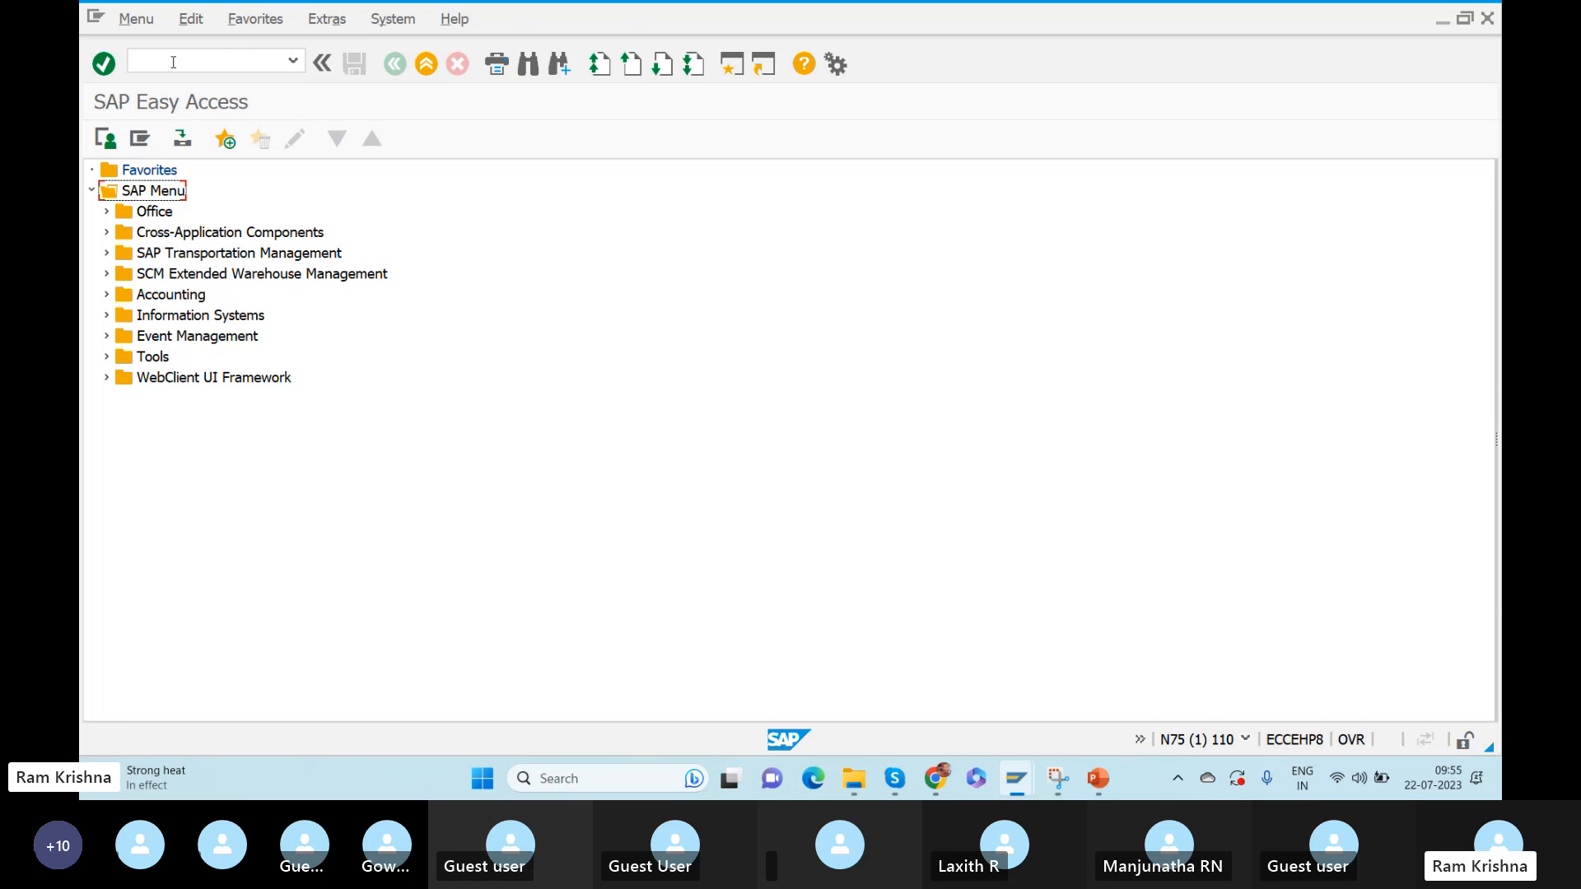
click(269, 60)
key(alt+Tab)
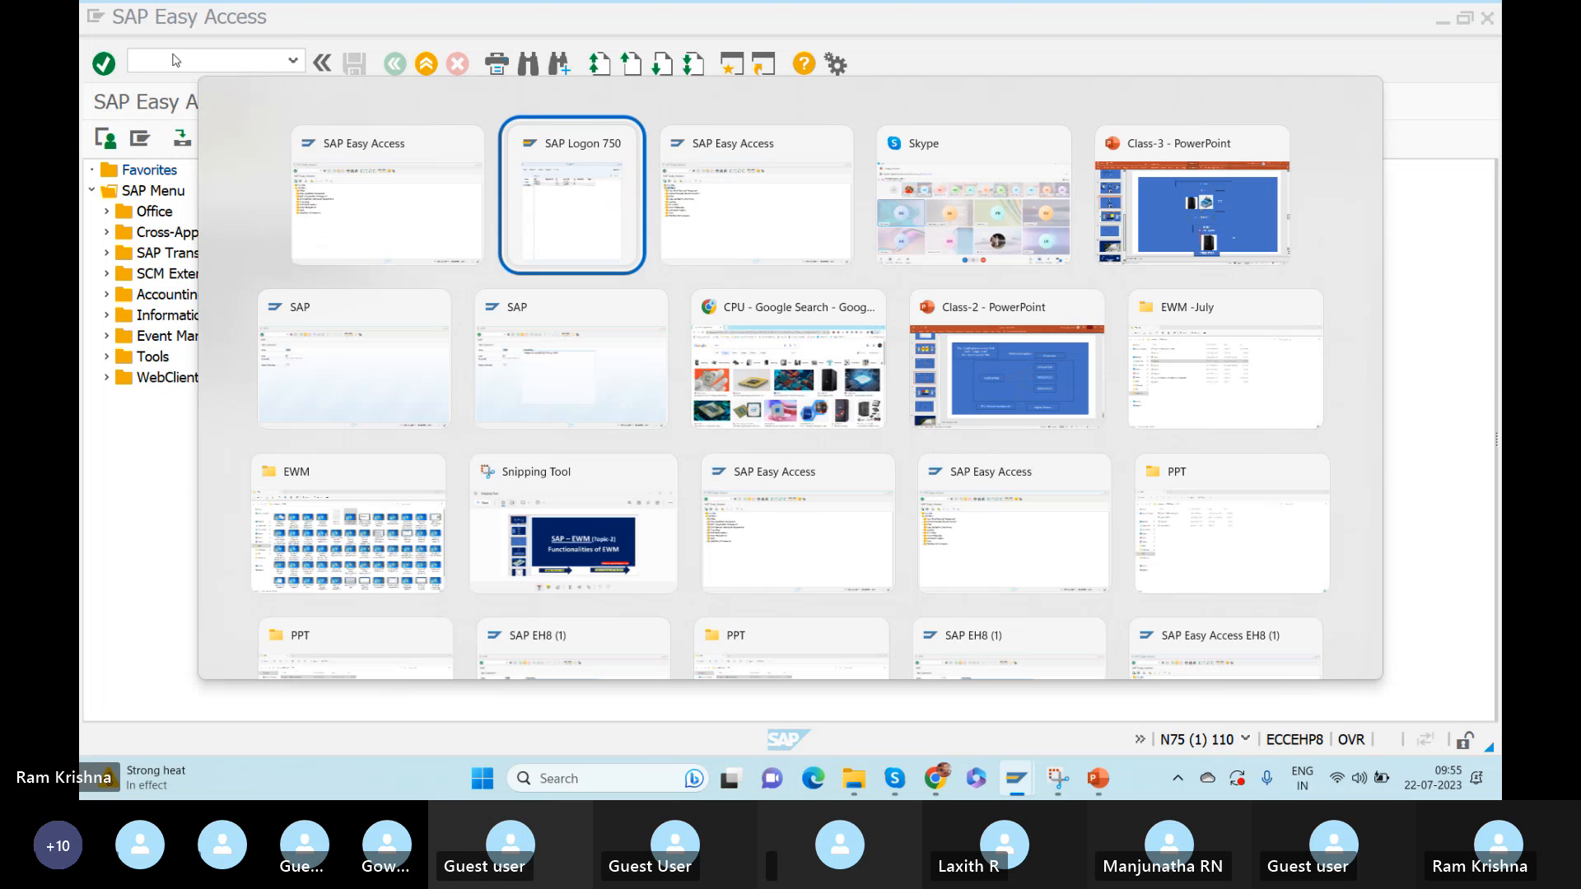
key(Tab)
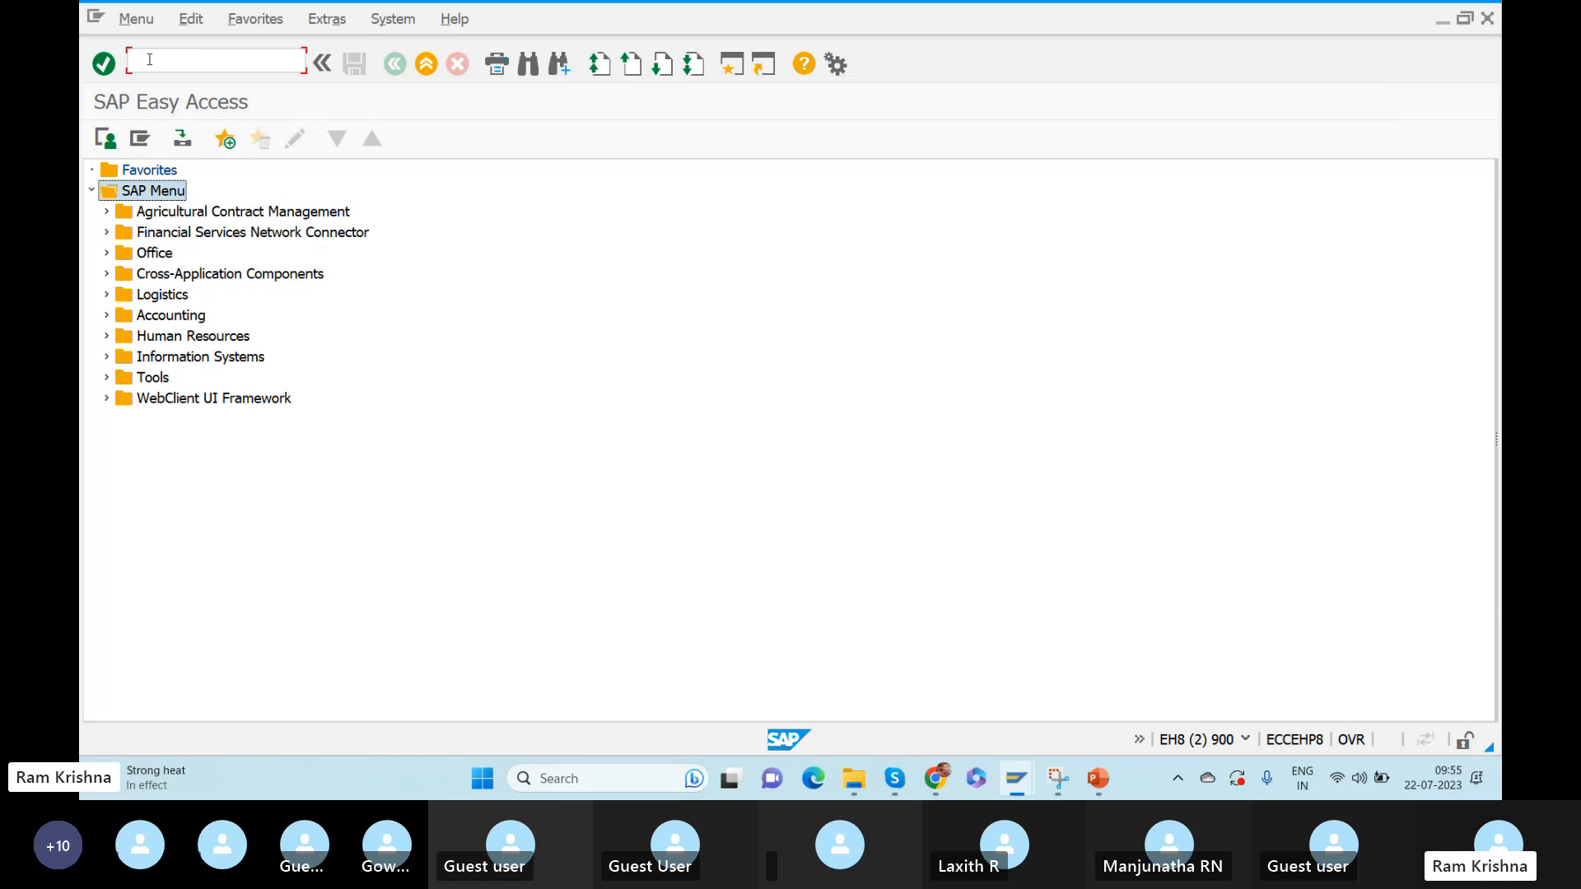
Run transaction mm01 to view the initial Create Material screen, and return to SAP Easy Access
click(197, 60)
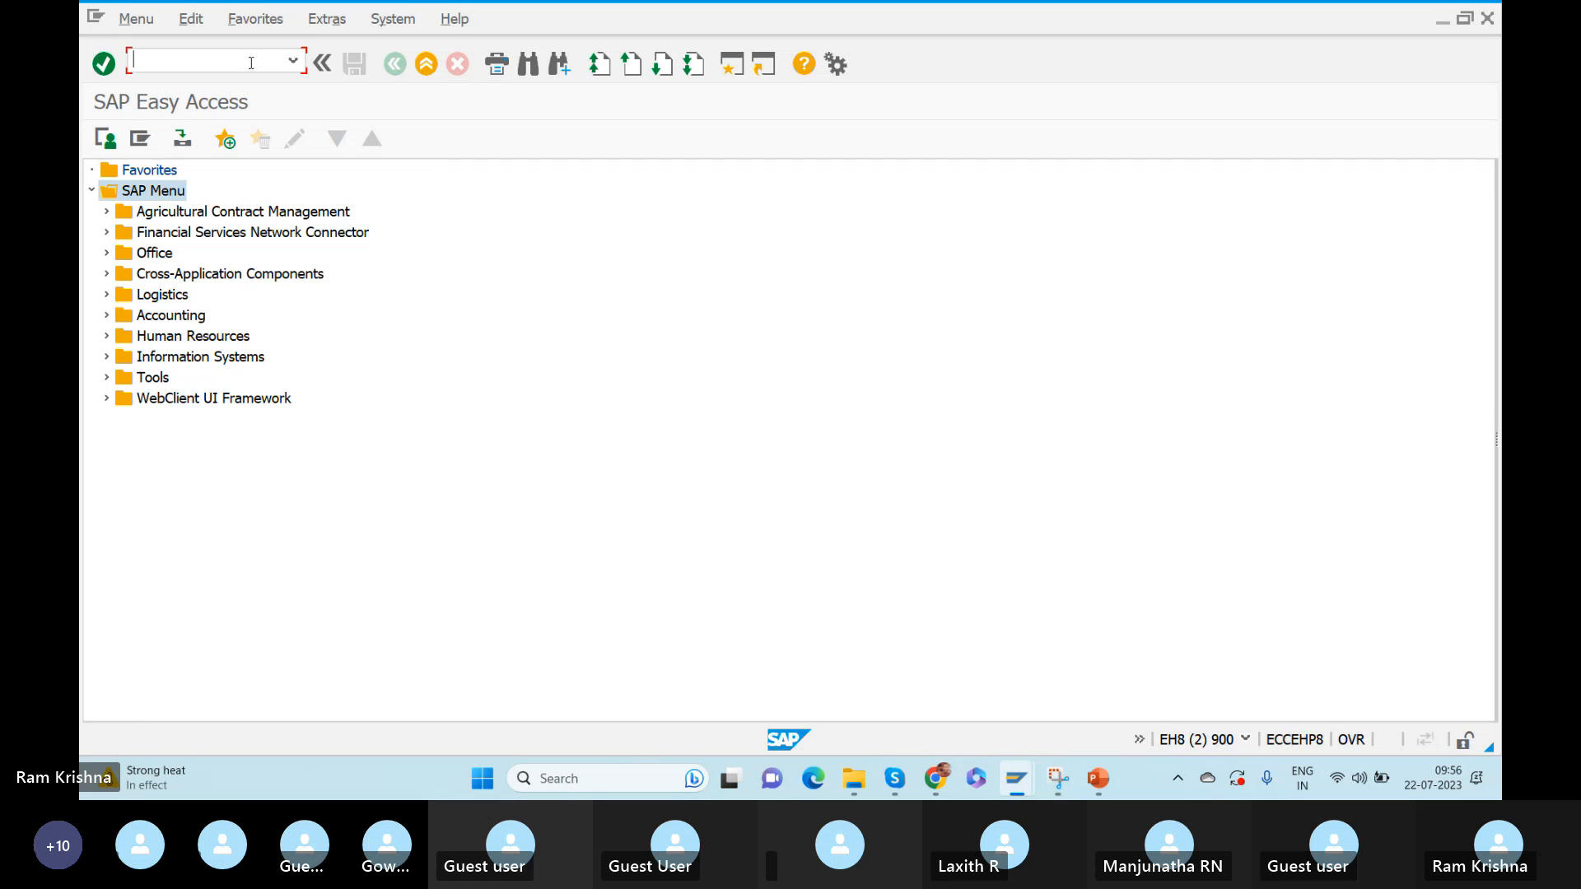
text(mm)
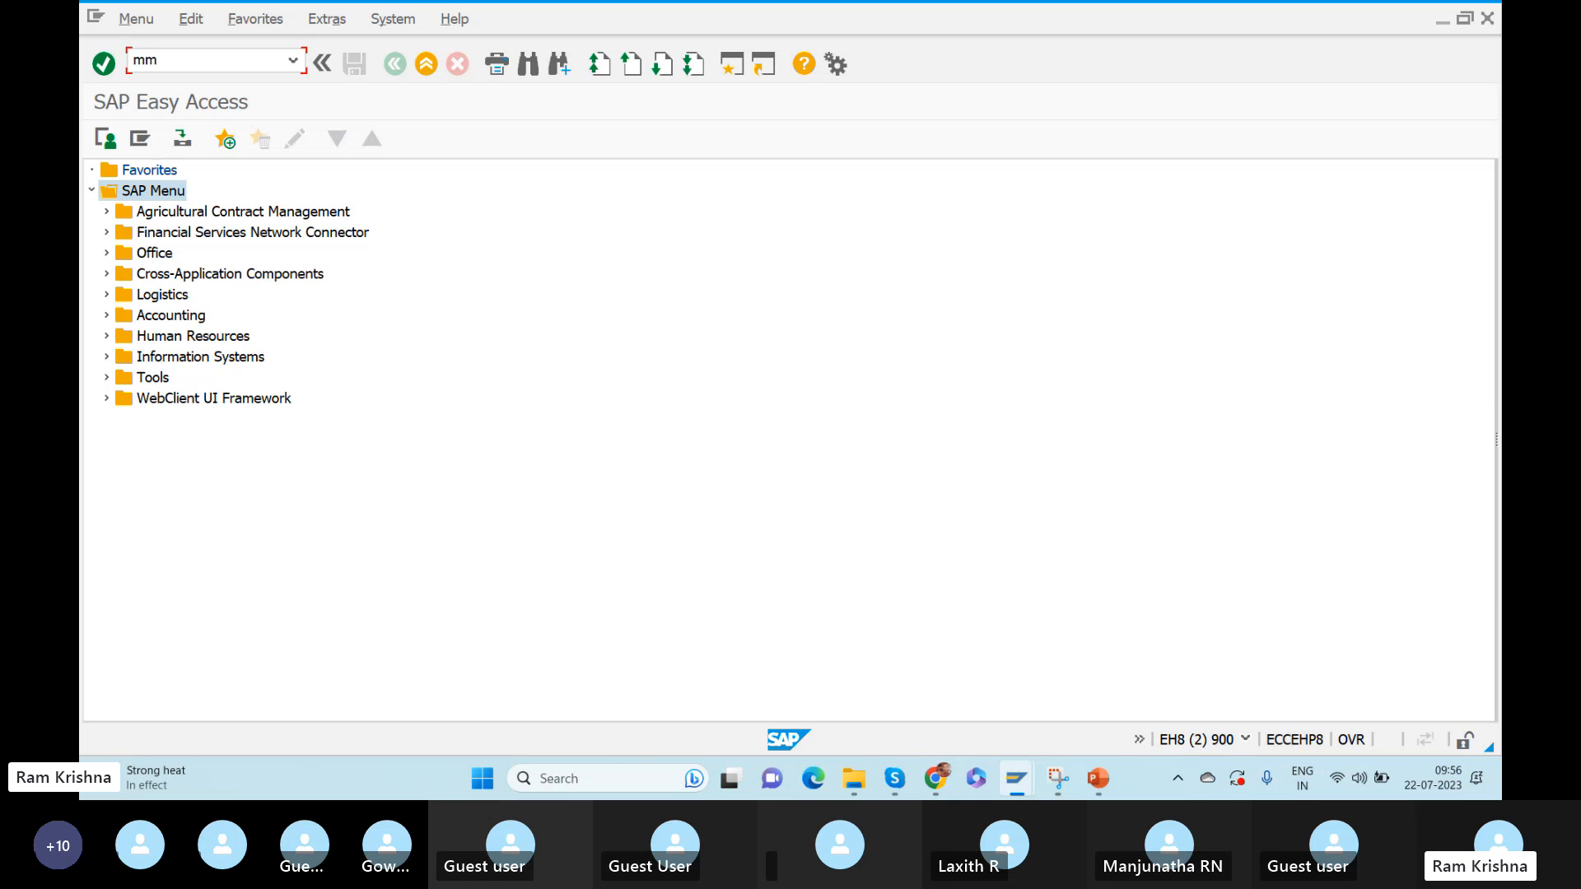
text(01)
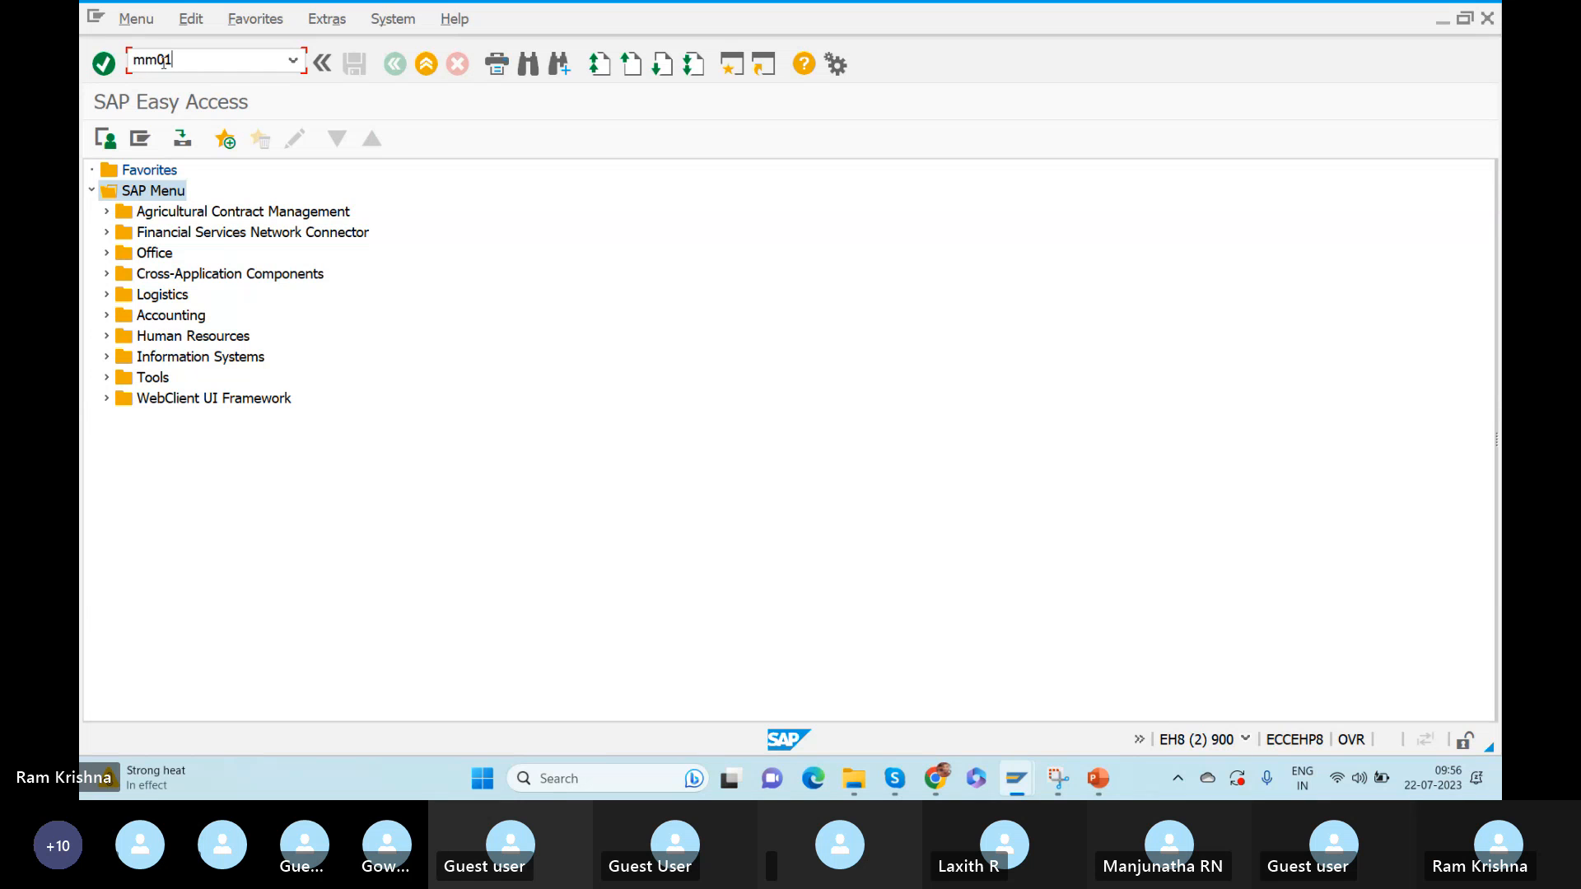
drag(134, 59, 249, 61)
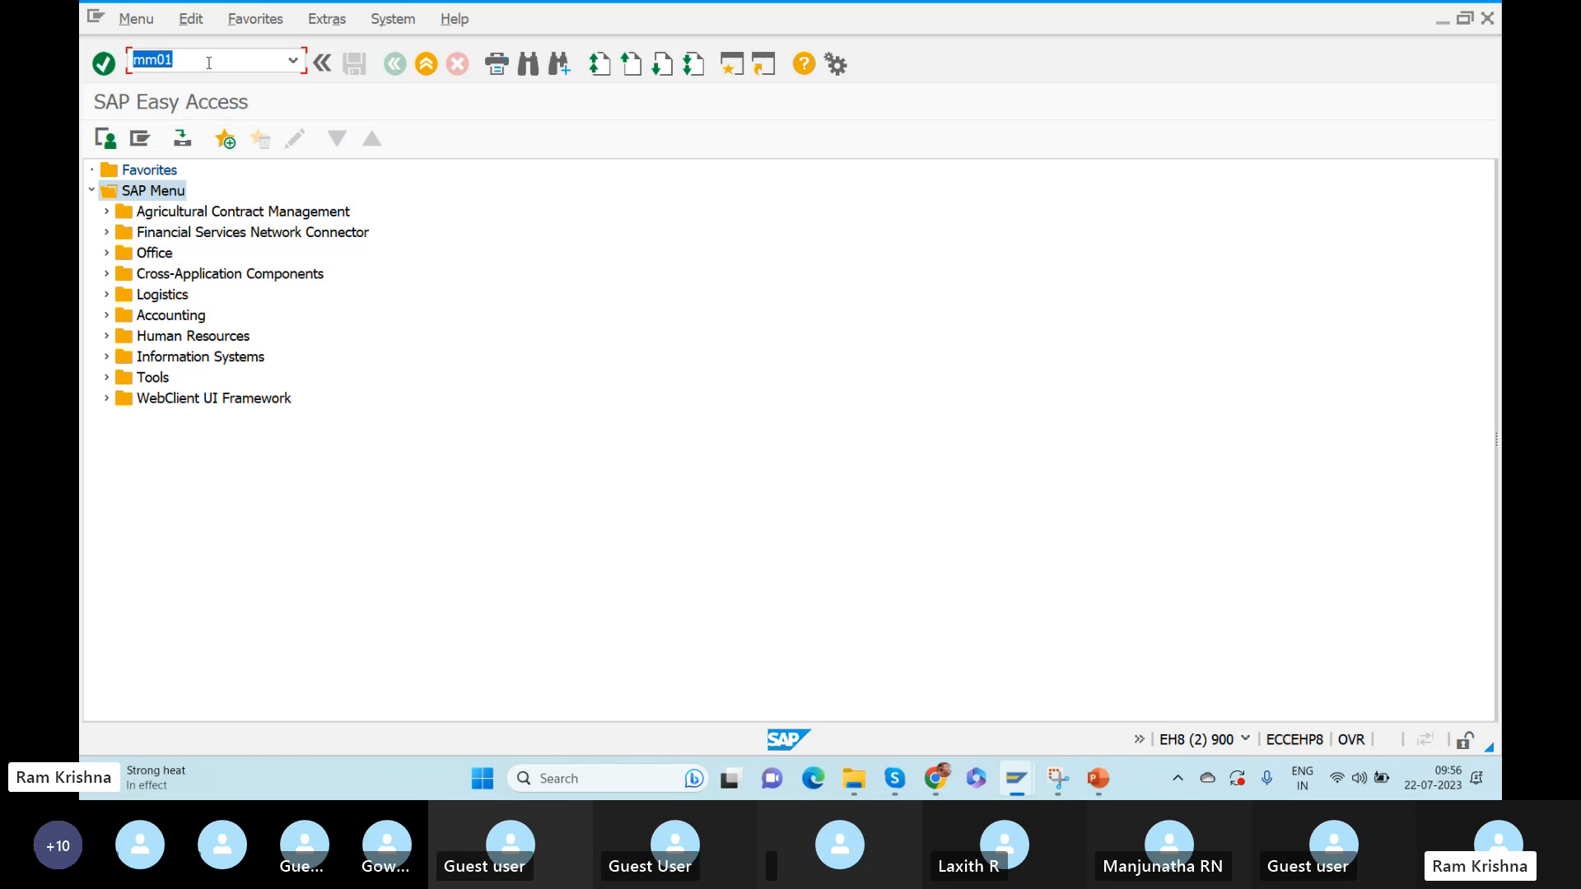
key(Return)
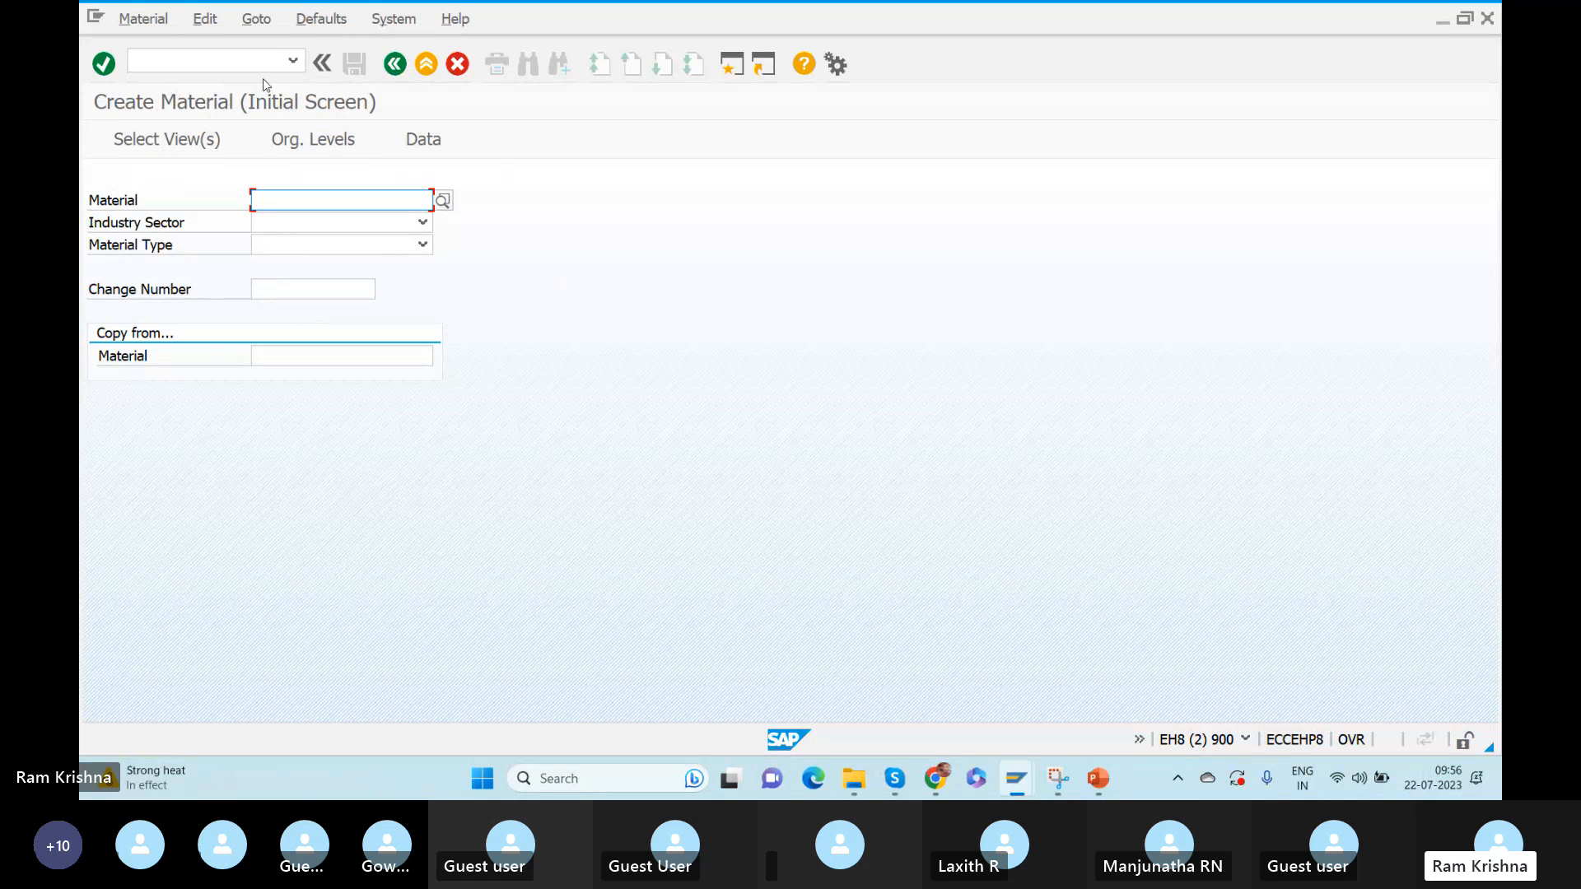
click(400, 63)
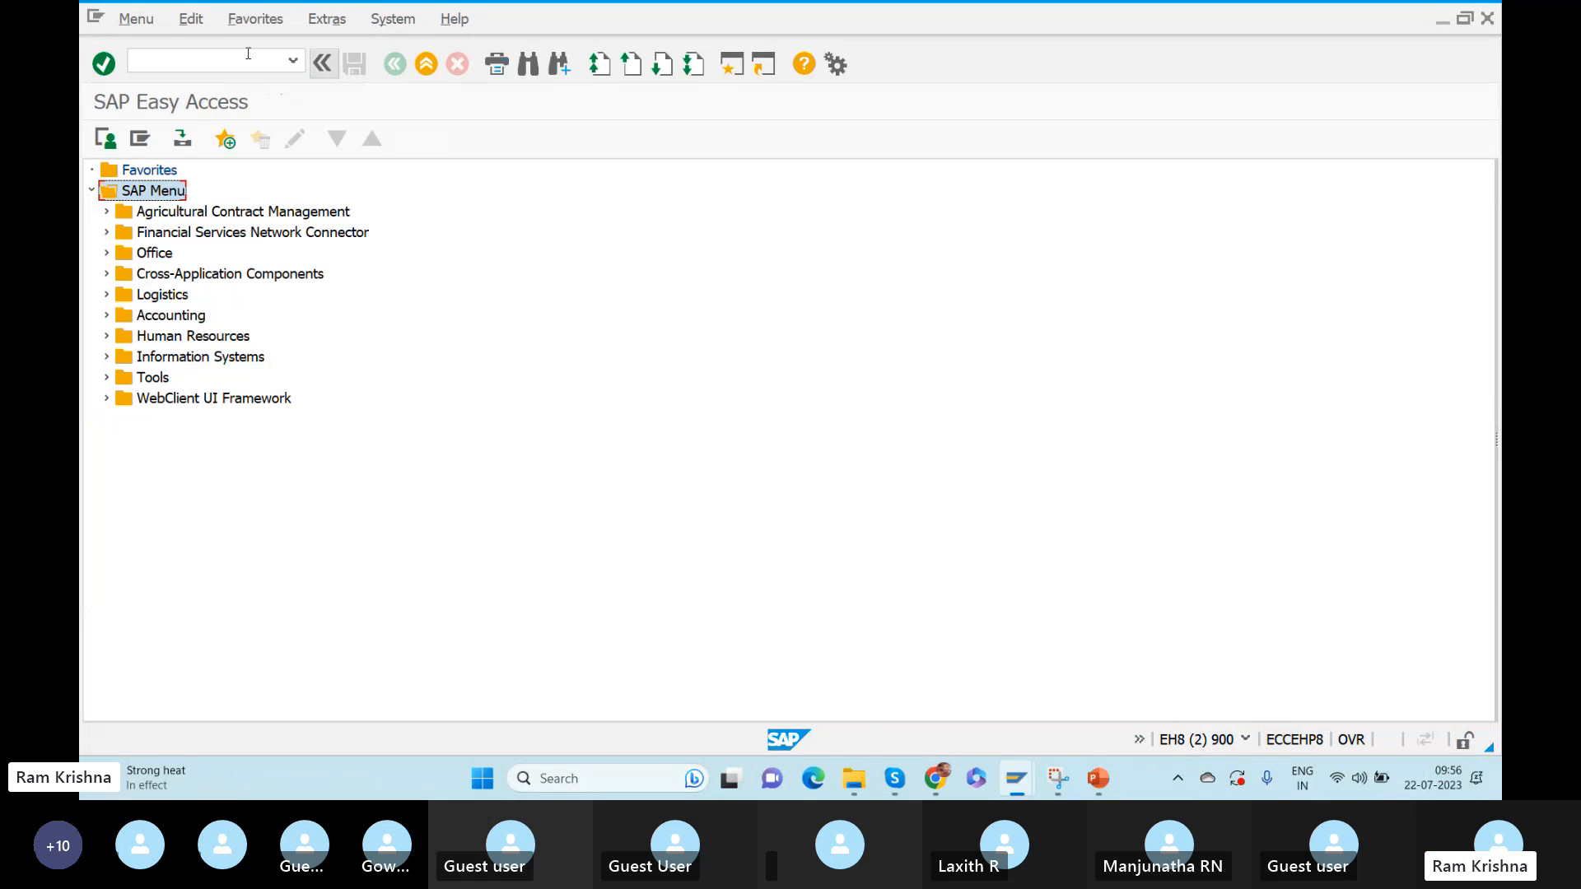
Run transaction xk01 to view the initial Create Vendor screen, and return to SAP Easy Access
text(x)
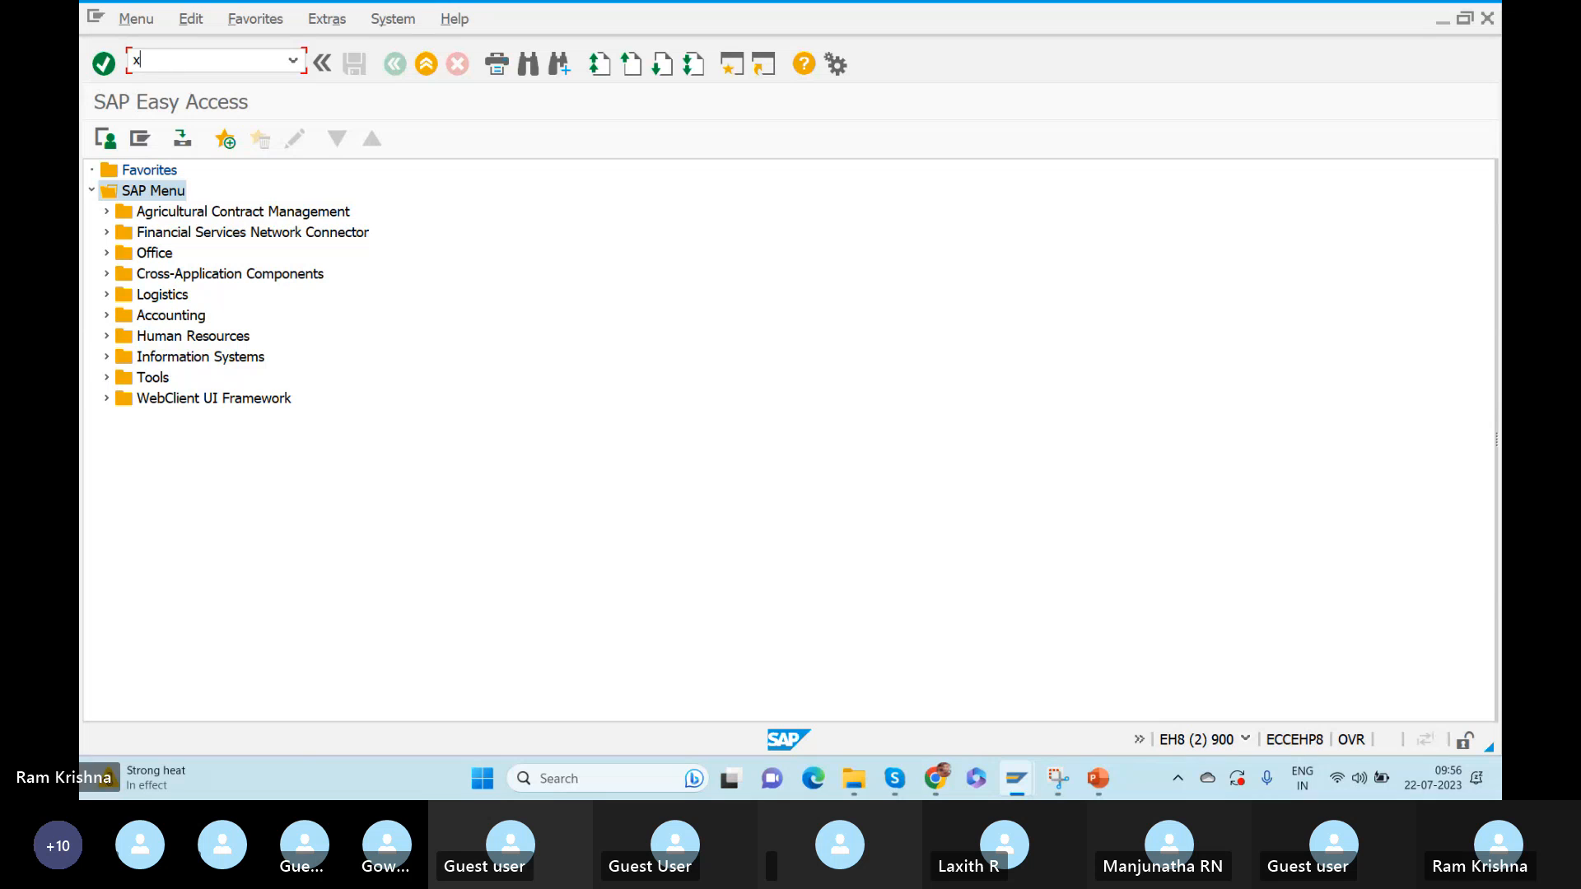
text(k01)
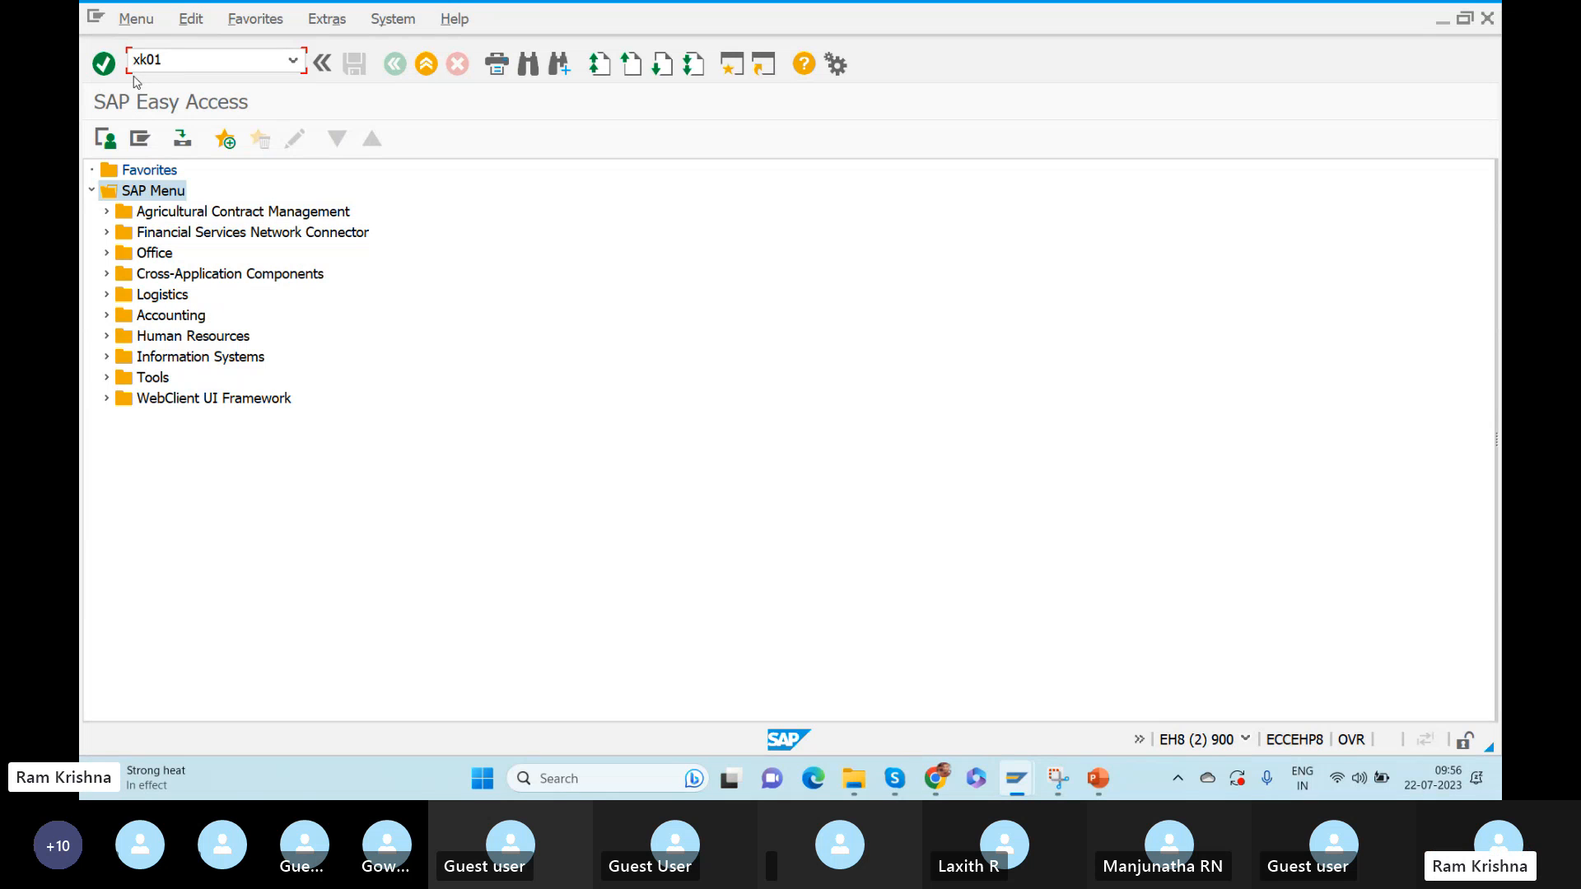
key(Return)
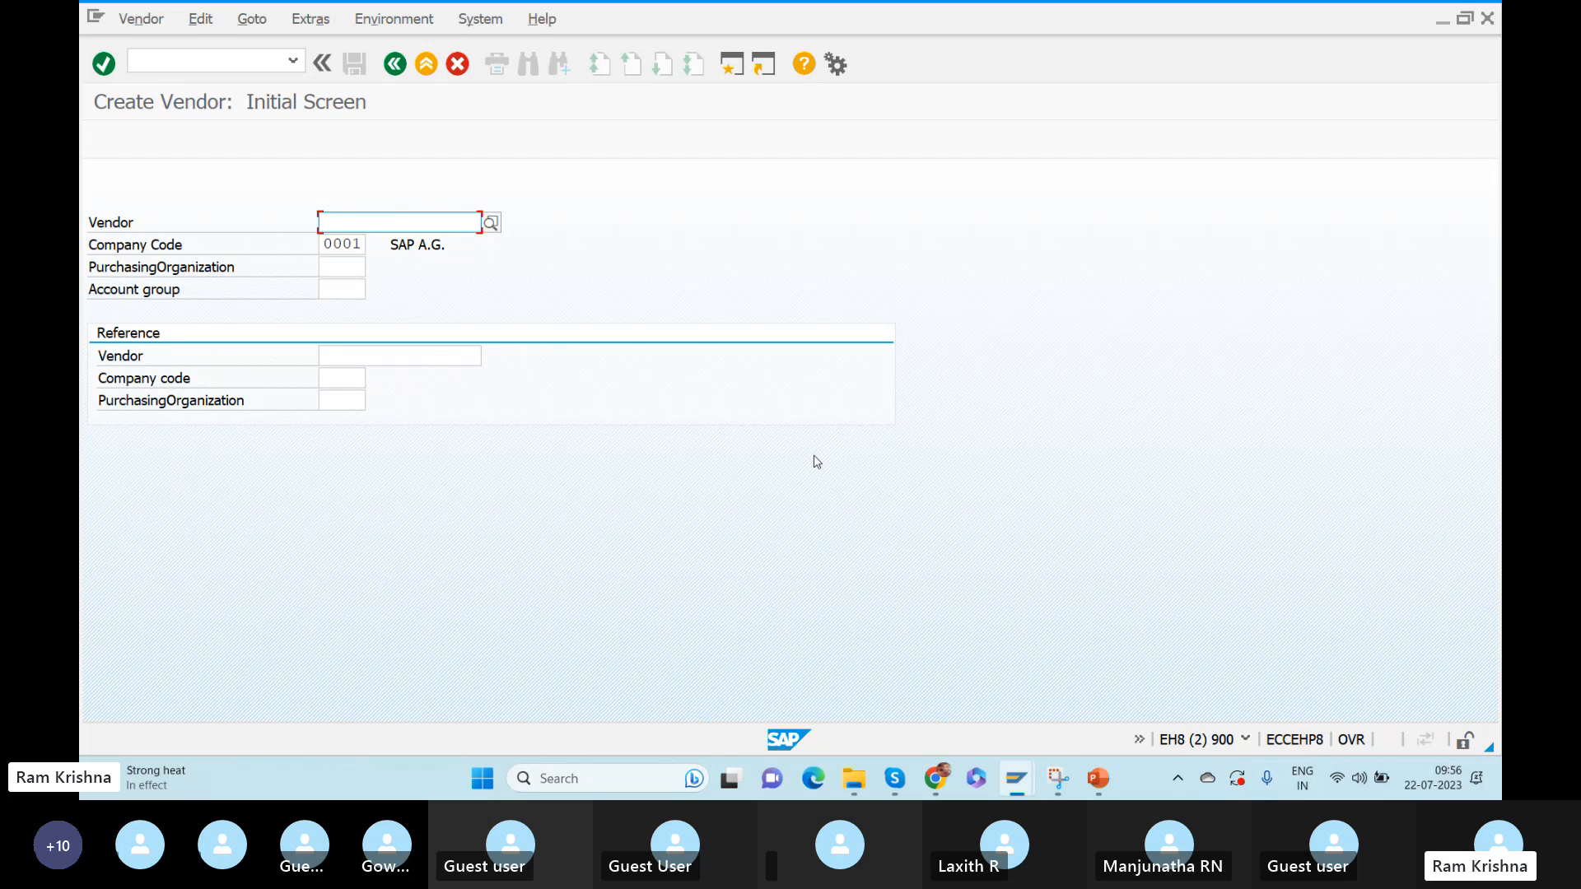
click(395, 63)
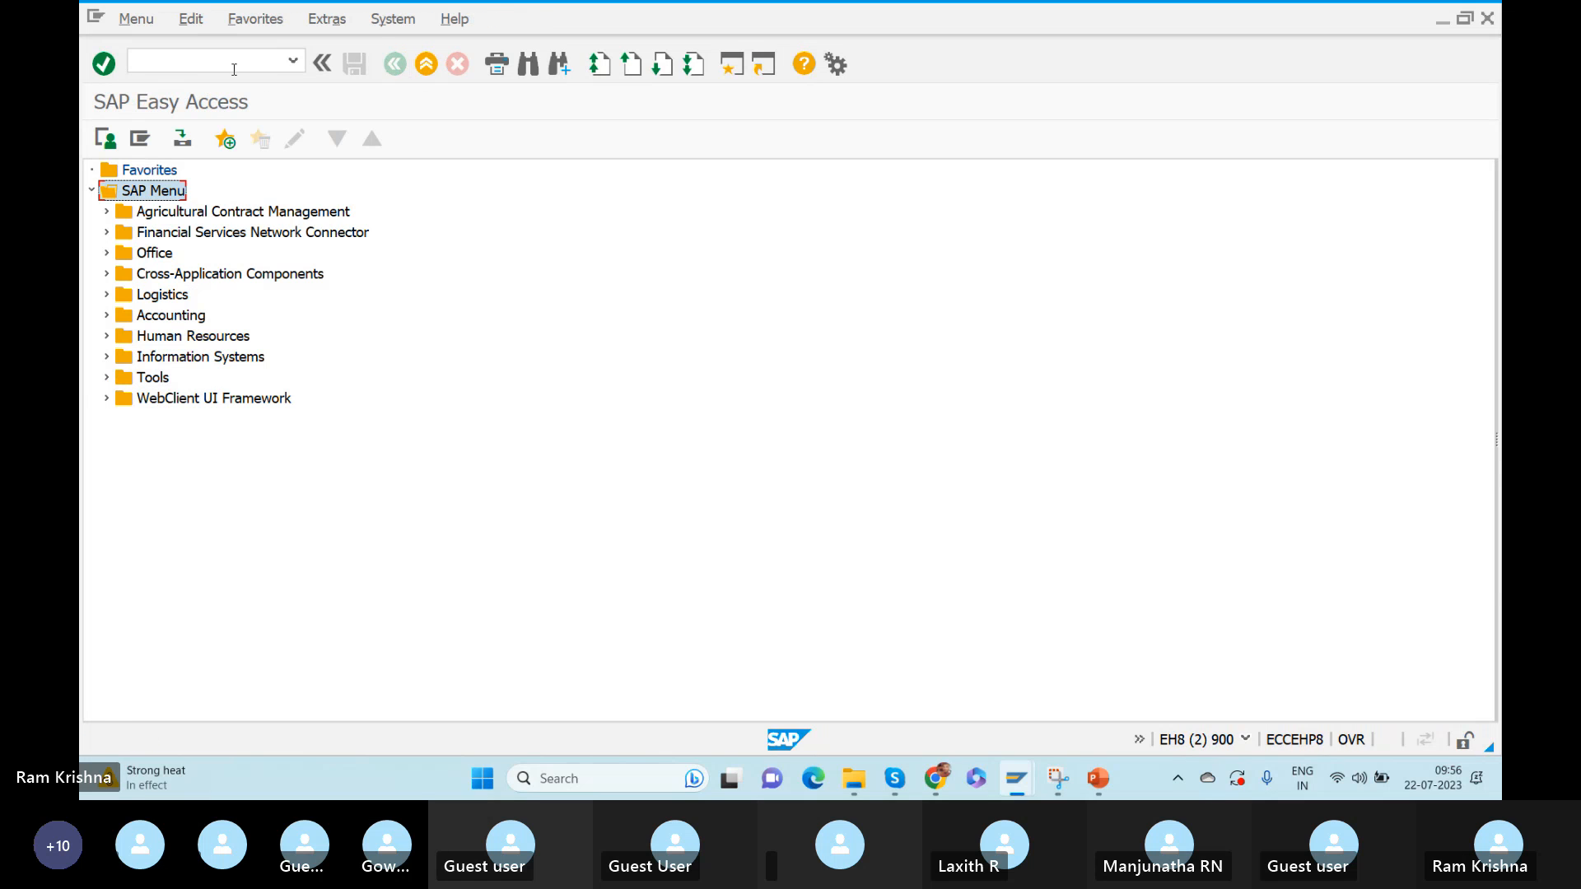
Run transaction me21n to view the Create Purchase Order screen, and return to SAP Easy Access
click(208, 61)
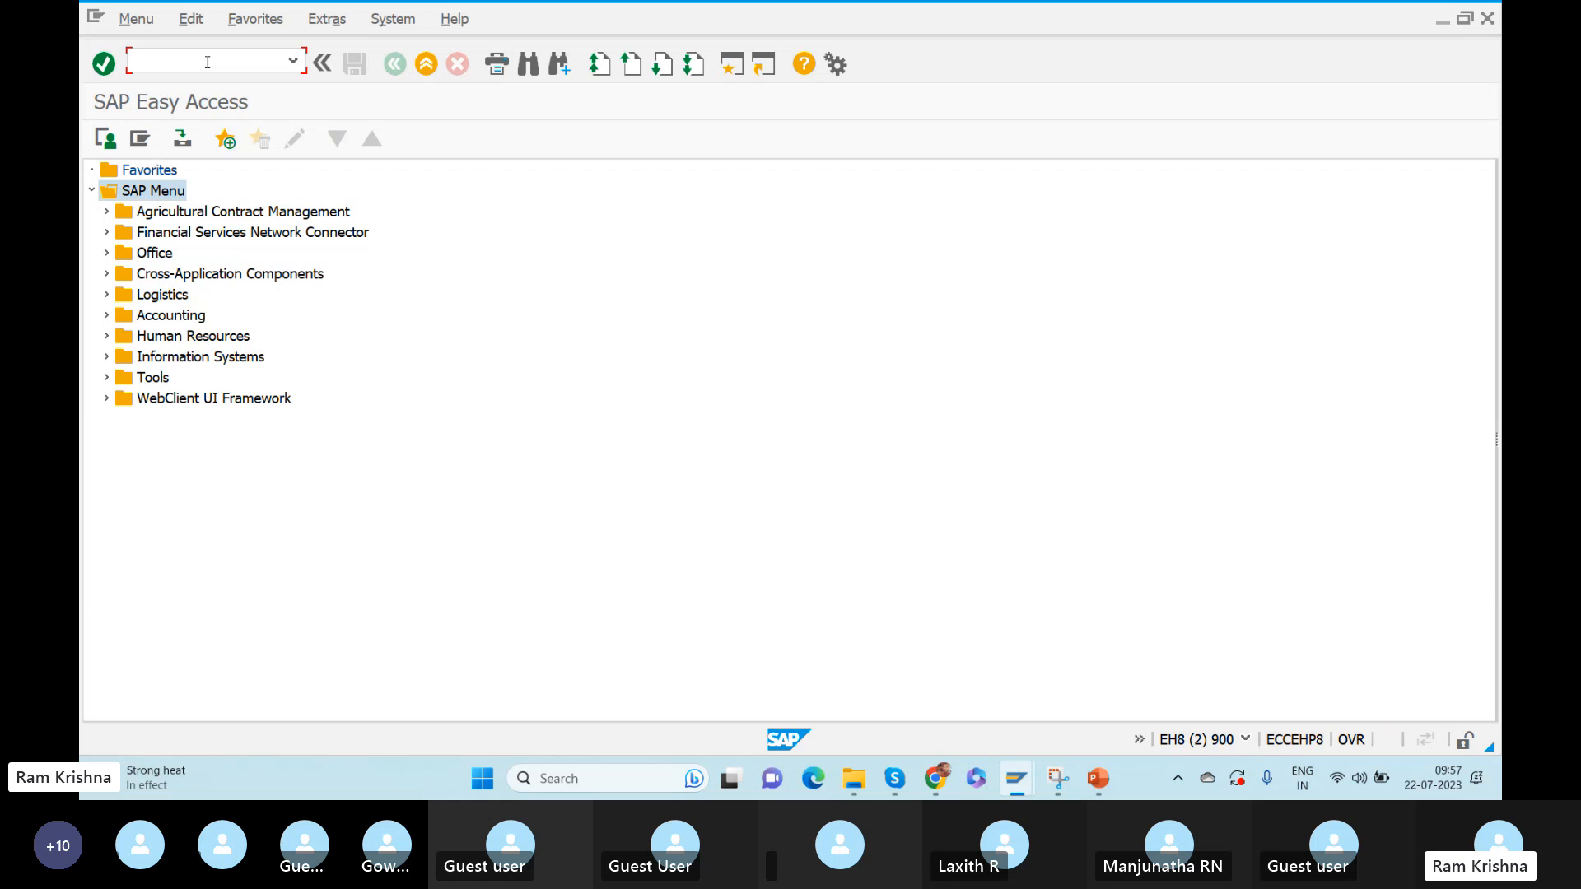
text(me21n)
key(Return)
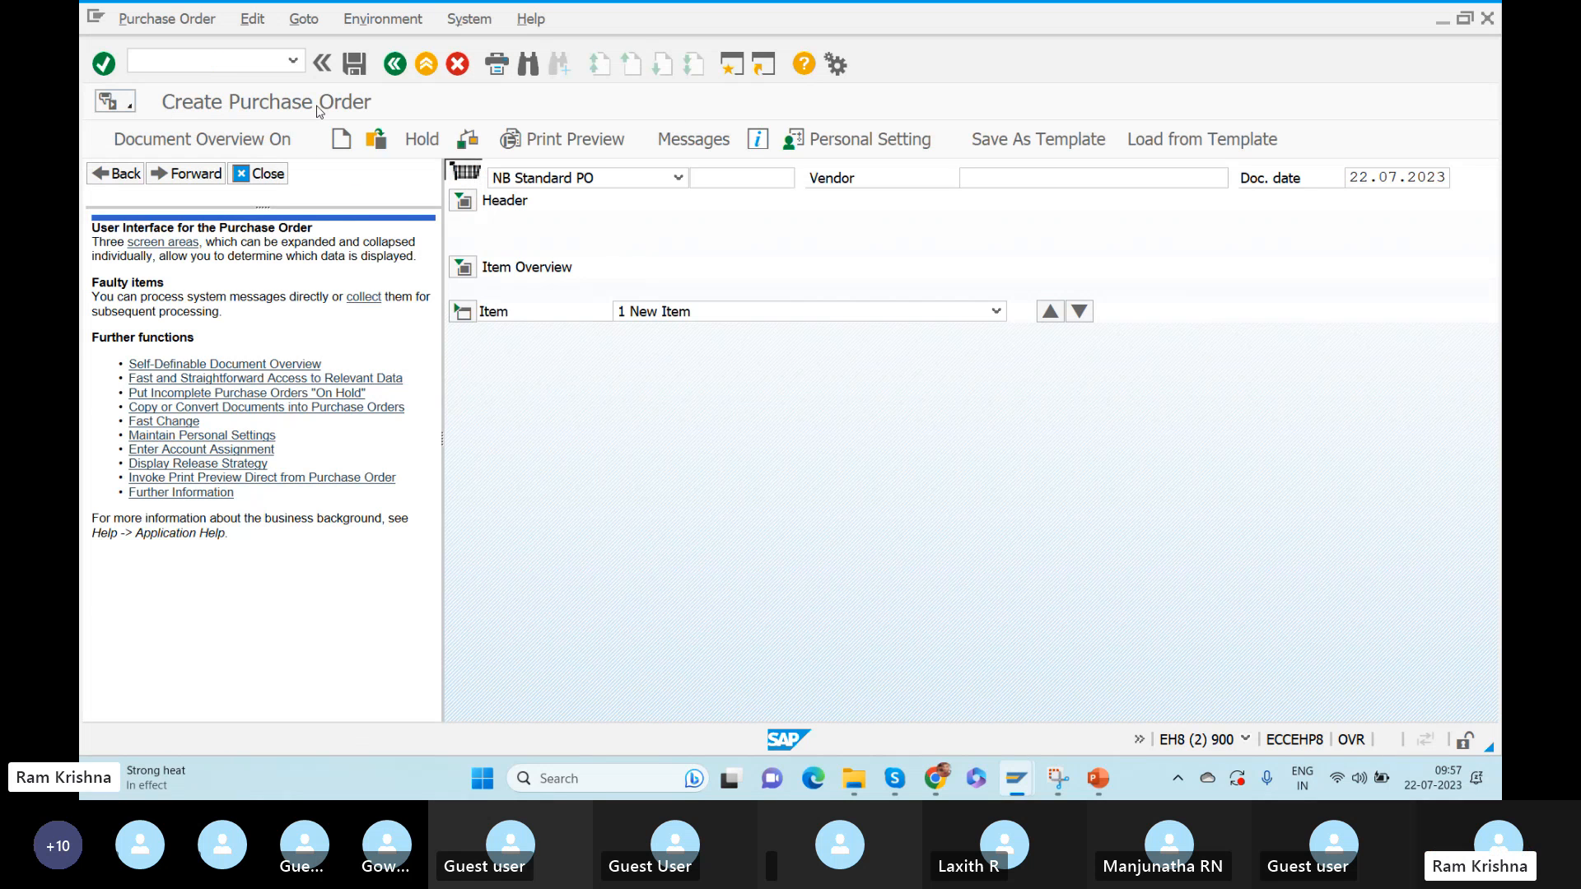
click(394, 63)
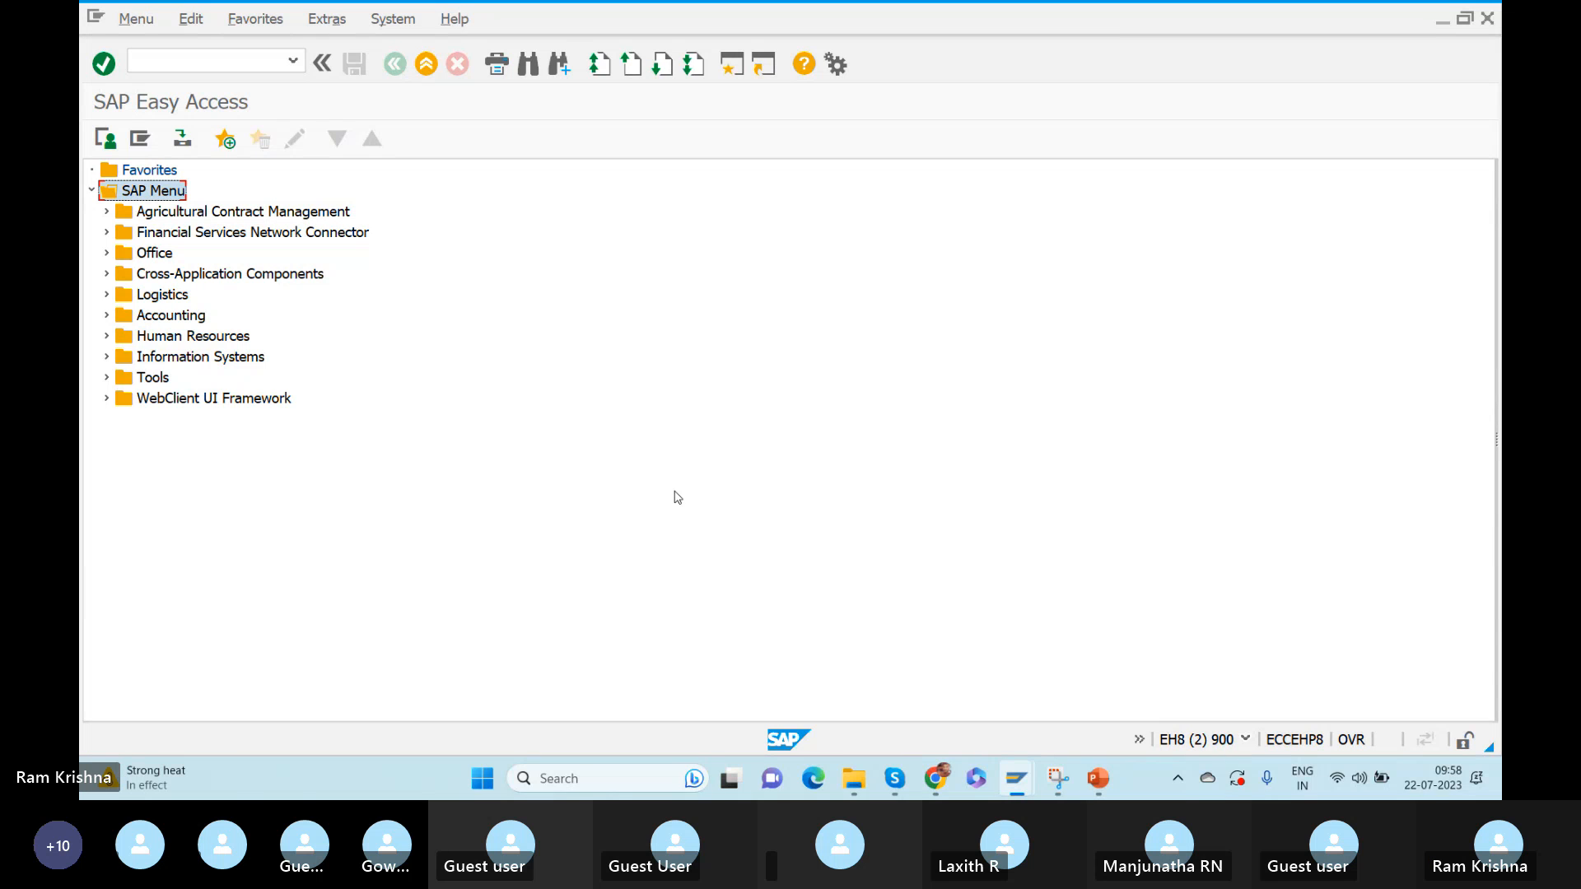
Switch to the Class-3 PowerPoint presentation with the ECC and EWM system landscape slide
key(alt+Tab)
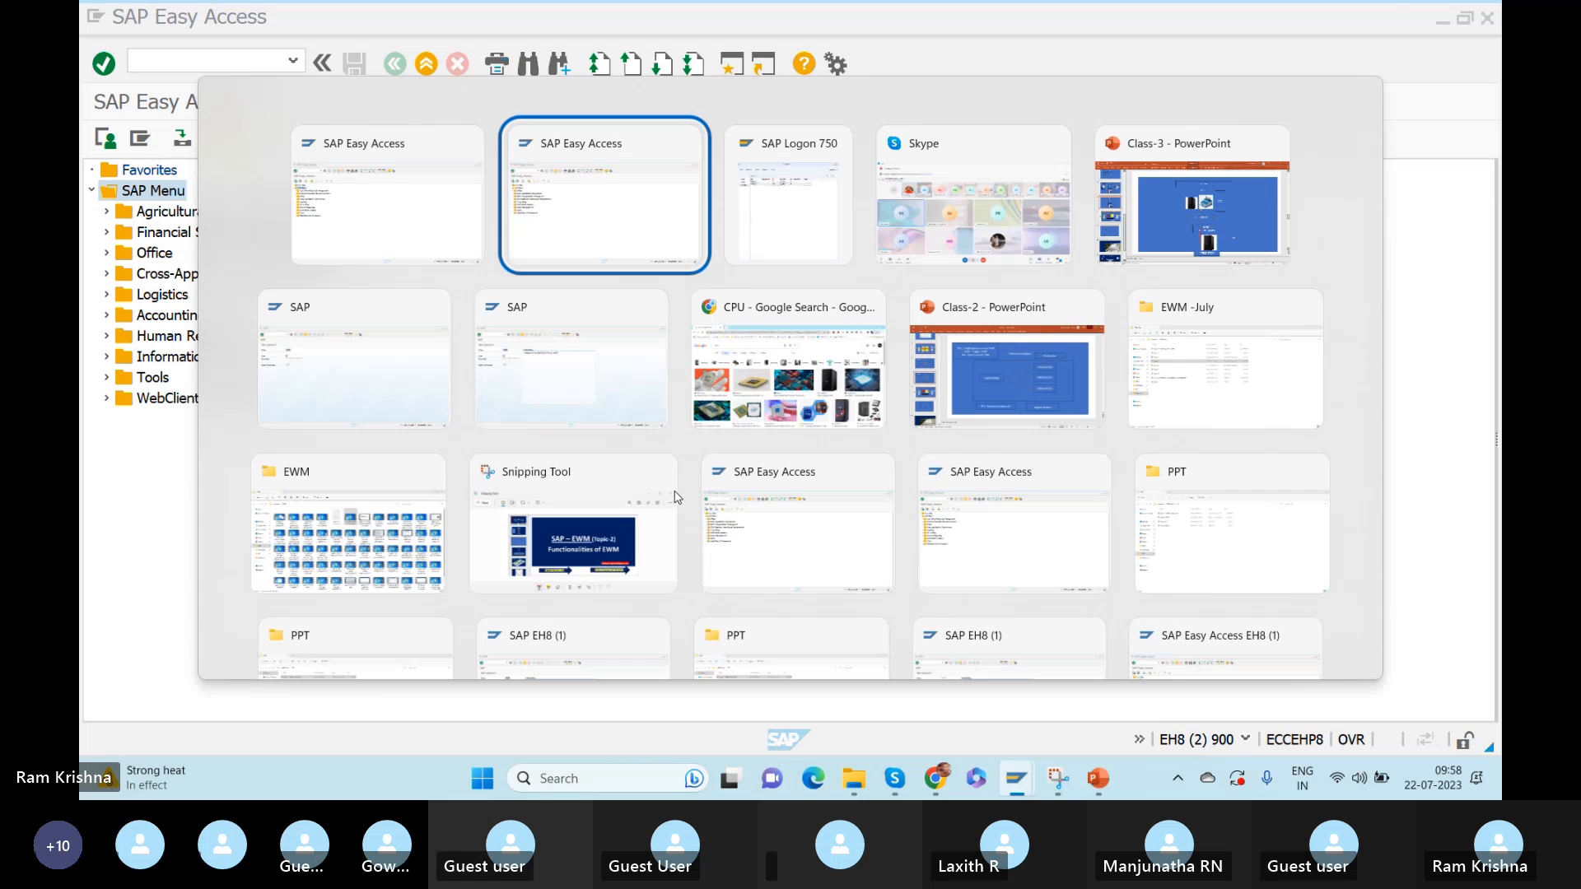
key(alt+Tab)
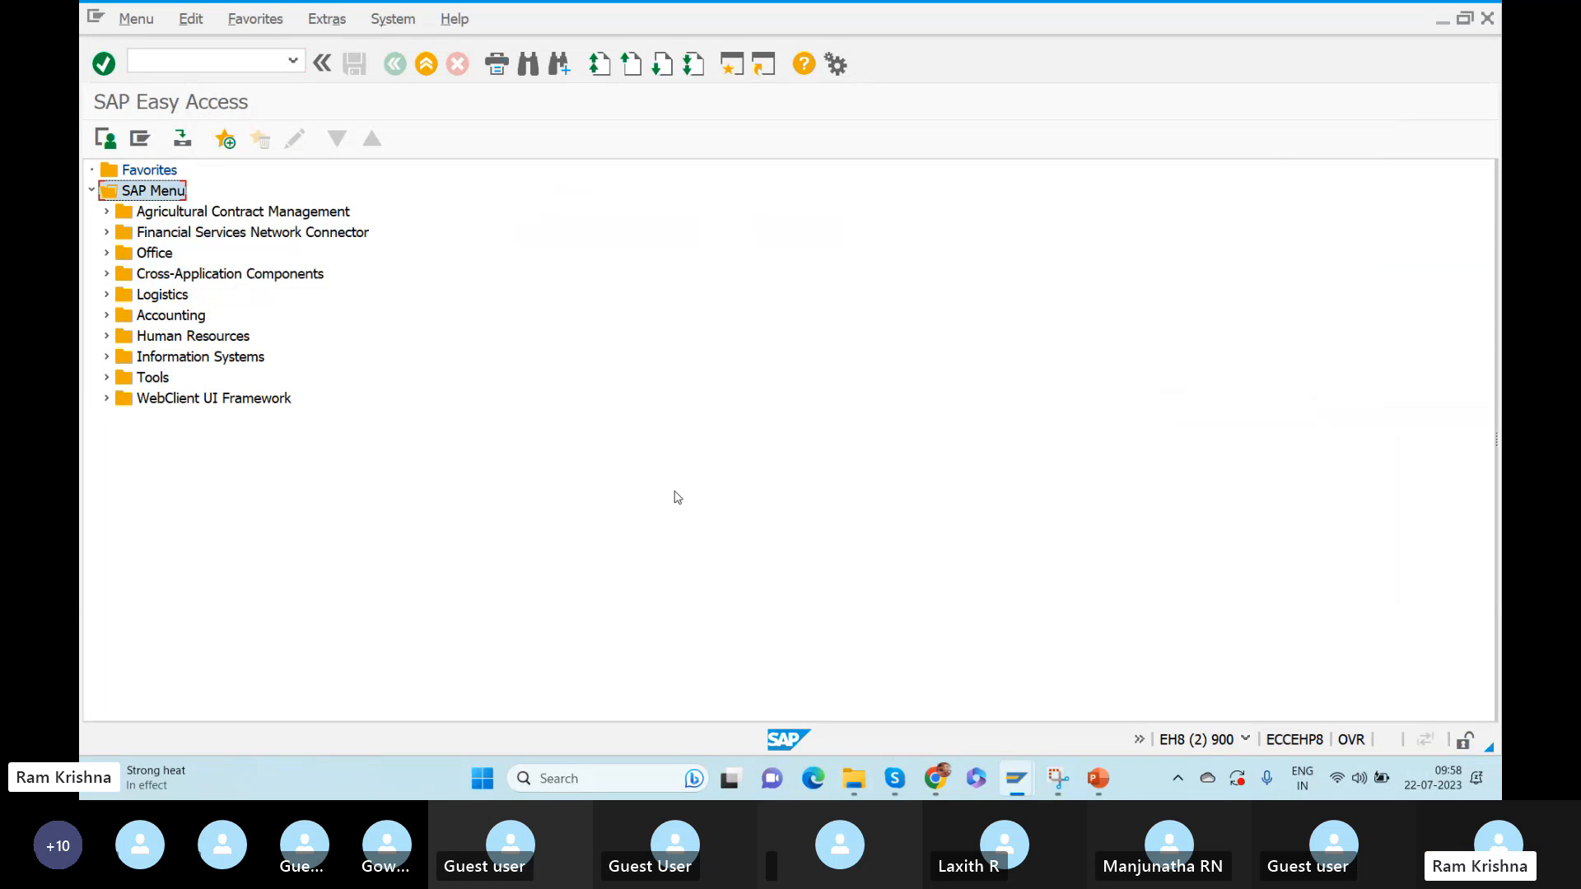
key(alt+Tab)
key(alt+Tab)
key(alt+Tab)
key(alt+Tab)
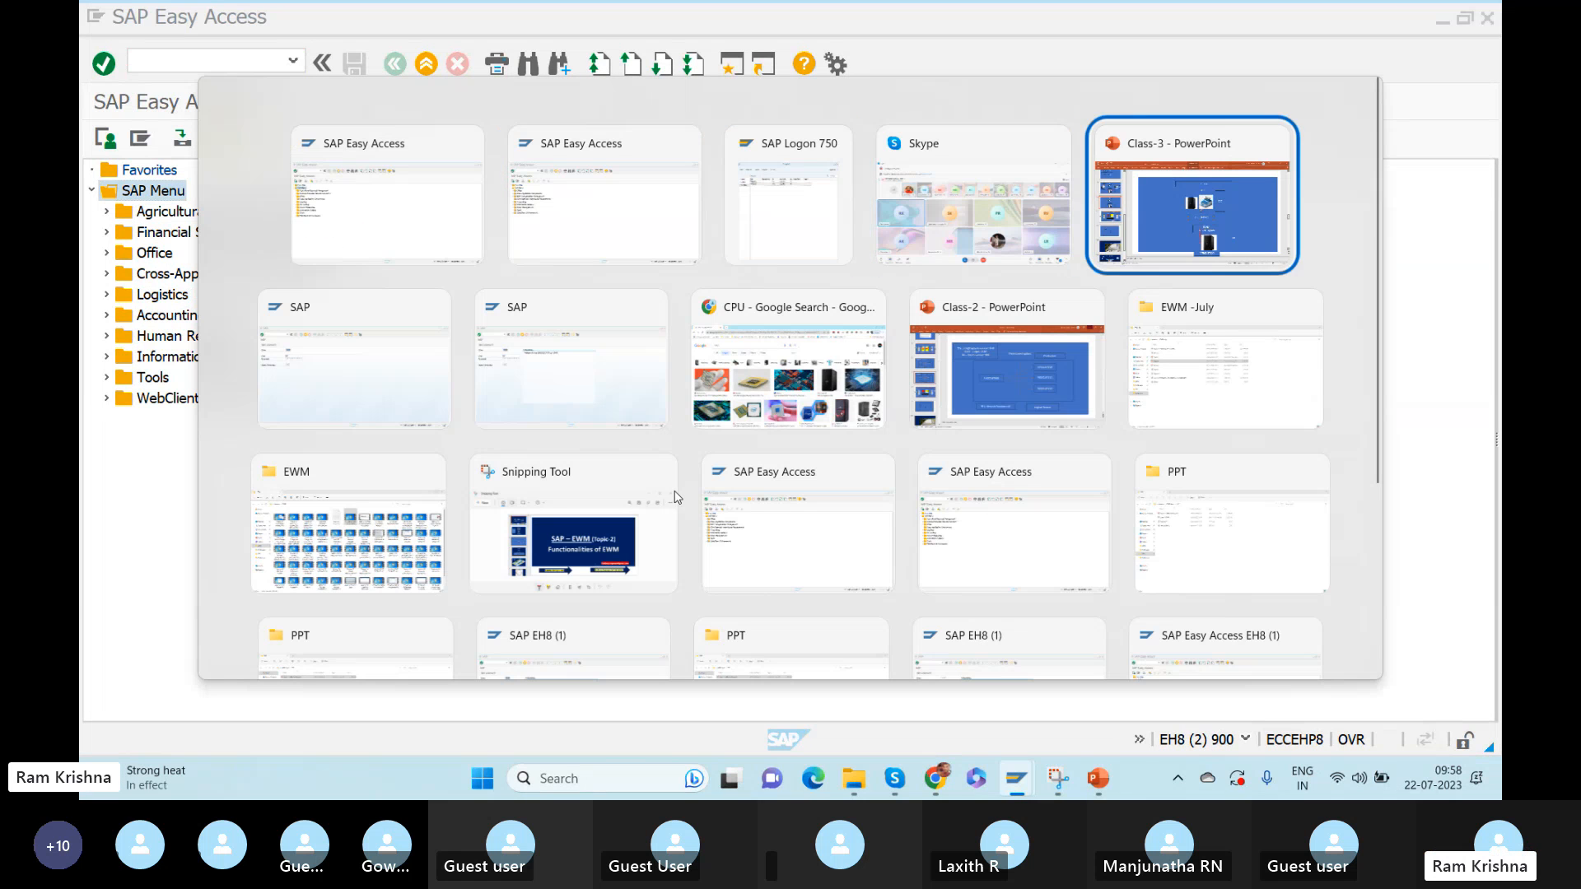
click(684, 395)
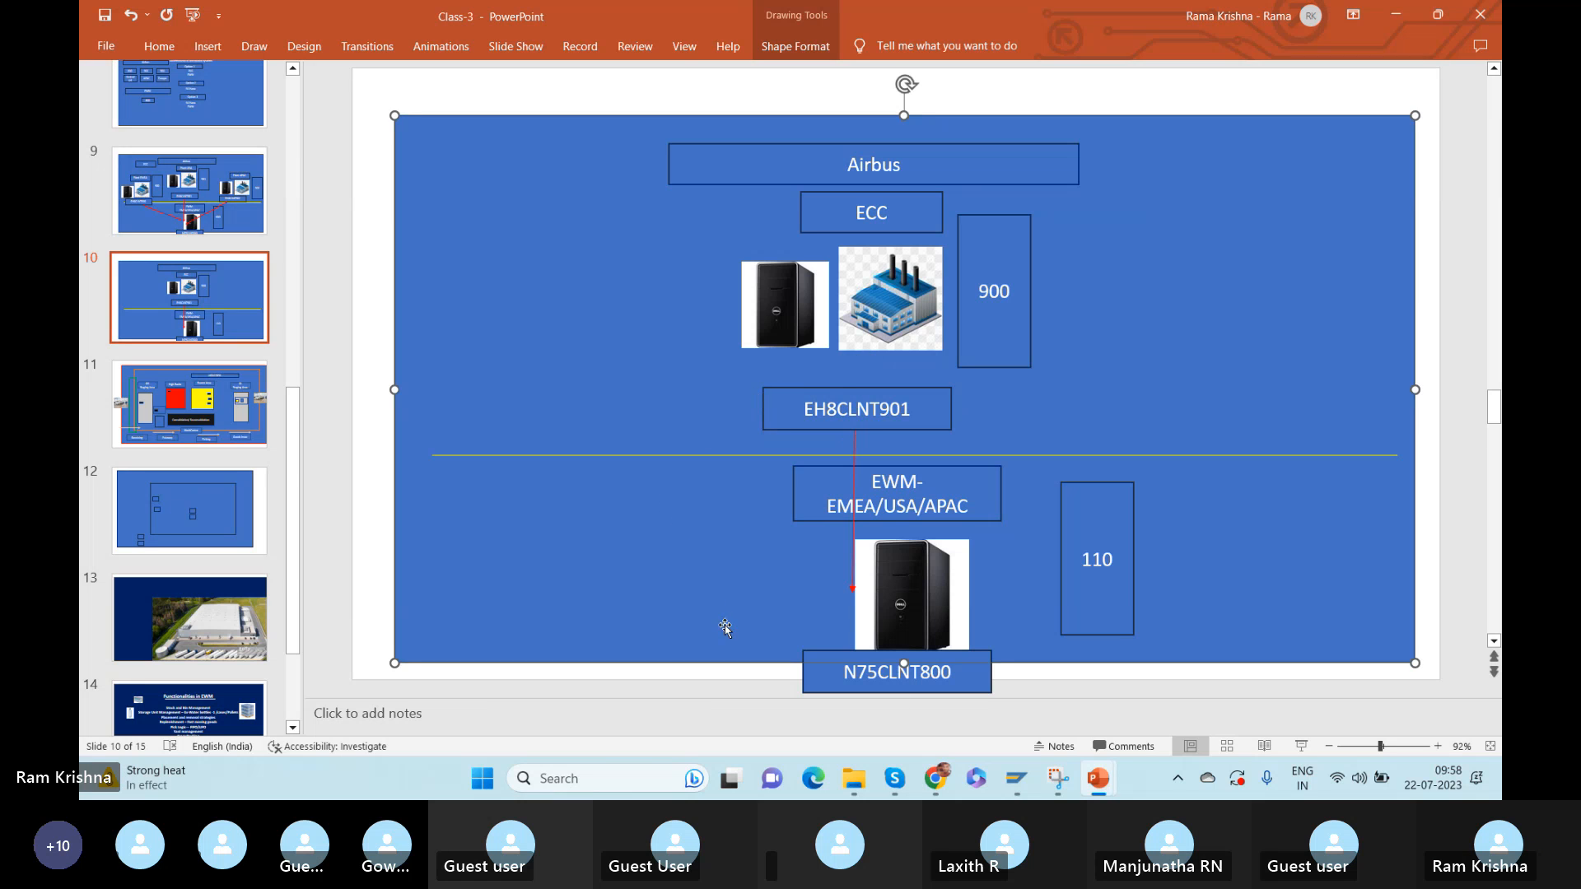
Change the logical system label in the ECC section of slide 10 to EH8CLNT900
click(779, 414)
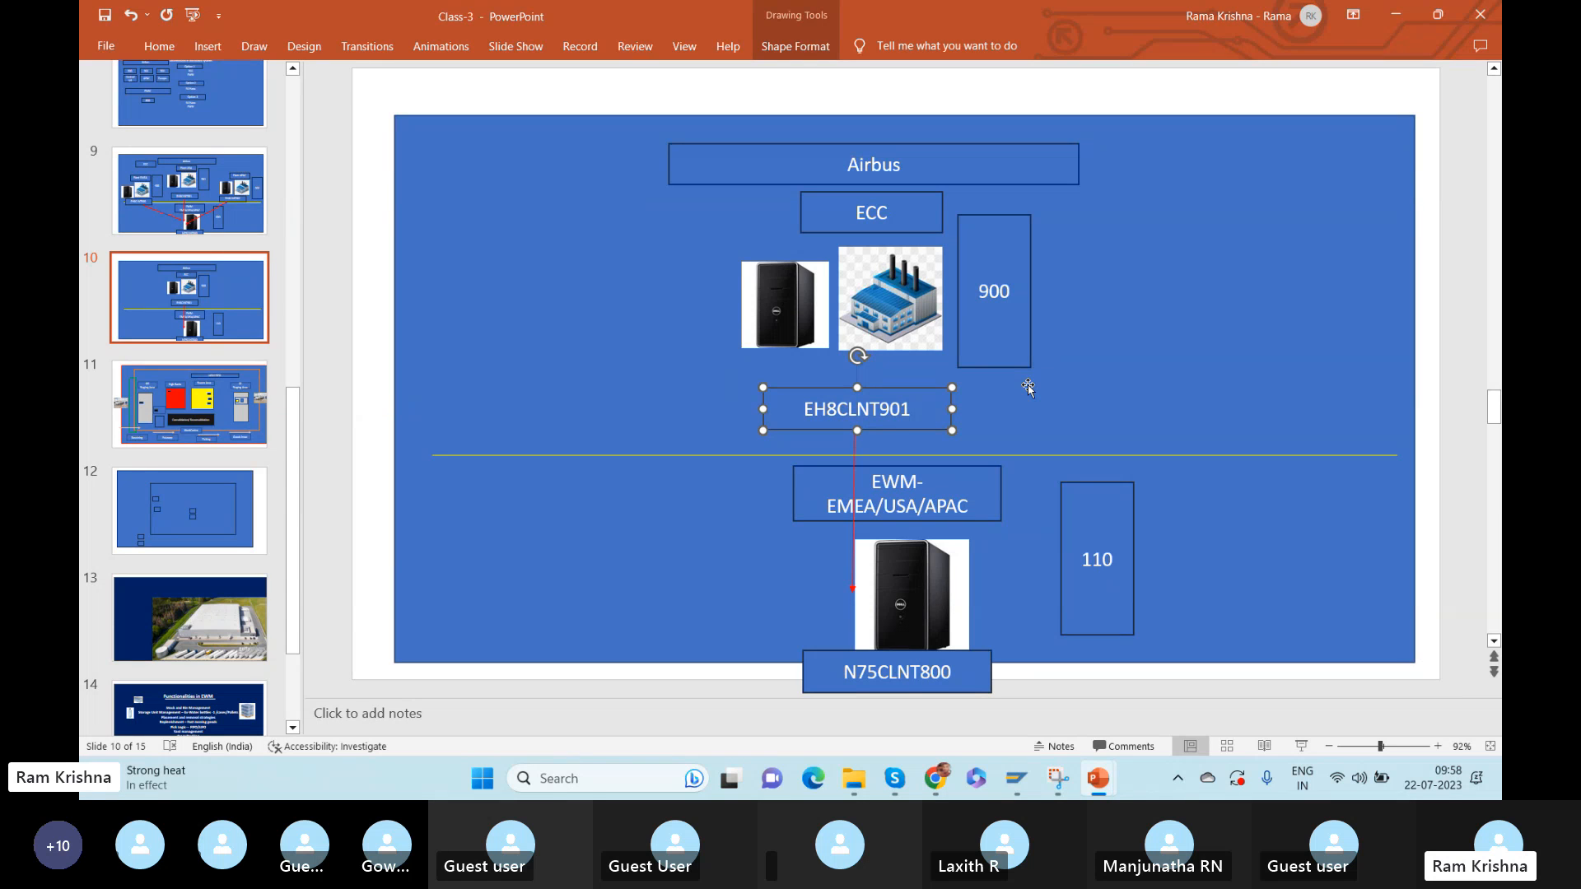
click(910, 409)
key(BackSpace)
text(0)
click(1158, 338)
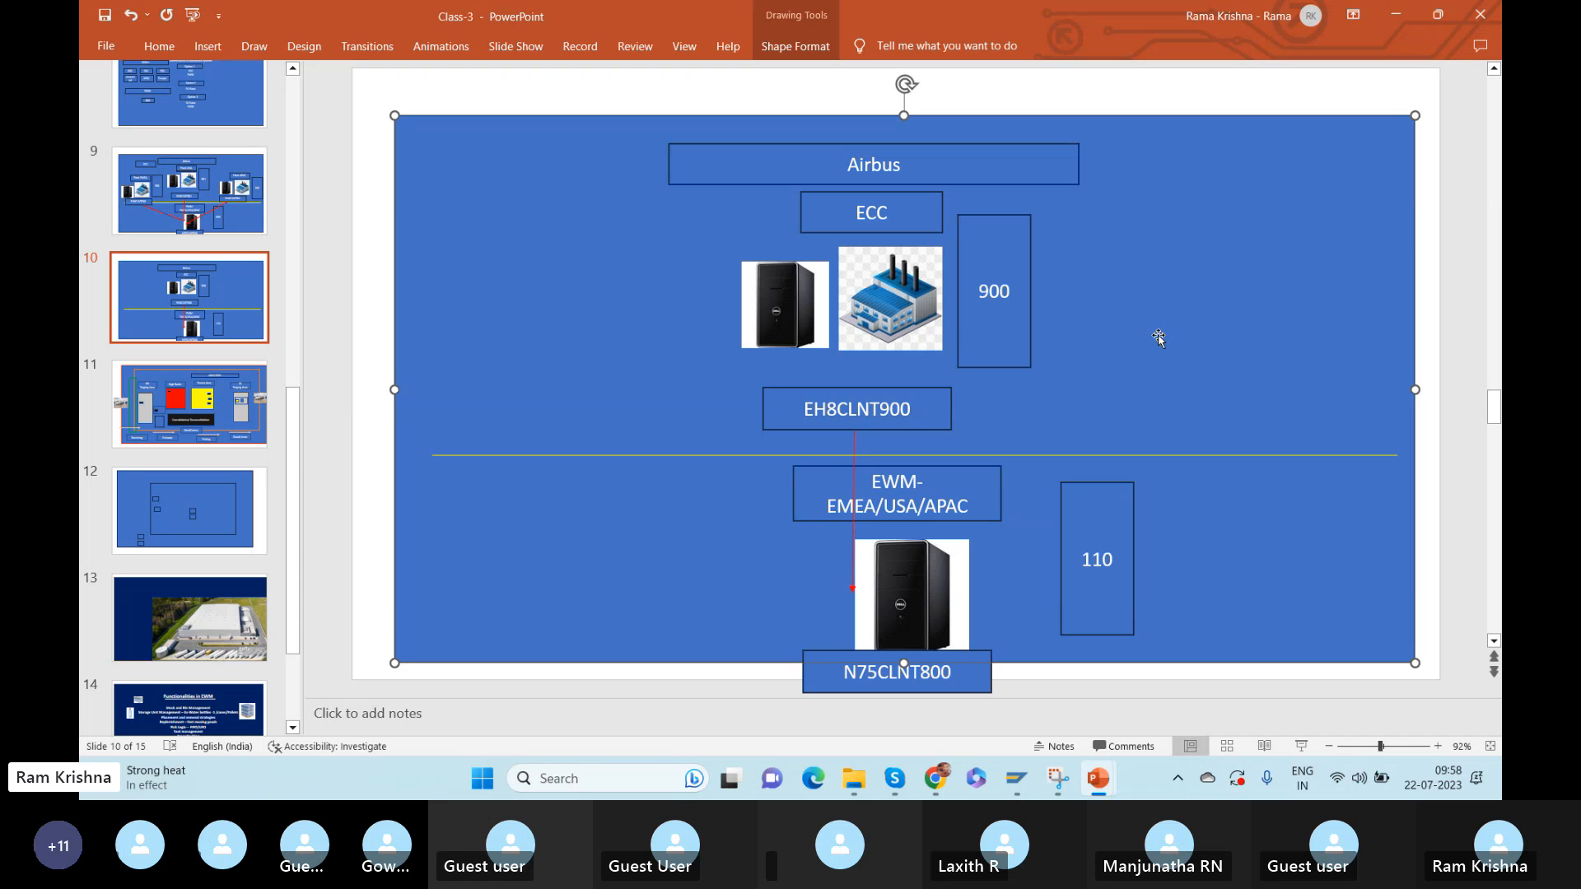
Switch back to the SAP ECC session, EH8 client 900, and run transaction spro to display its SAP Reference IMG
key(alt+Tab)
key(alt+Tab)
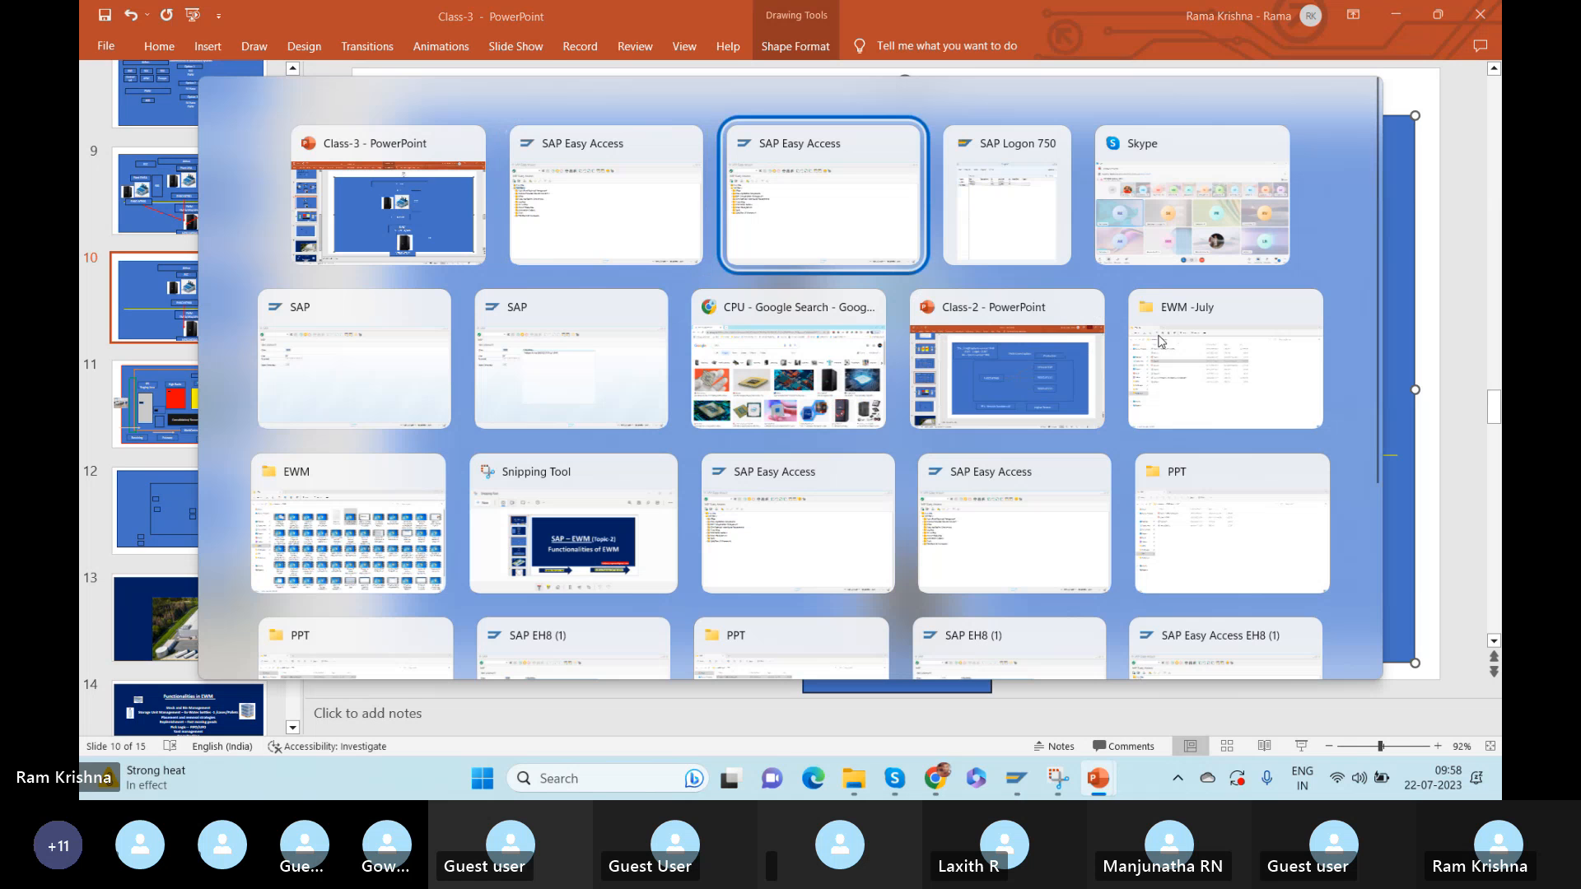
key(alt+Tab)
key(alt+Tab)
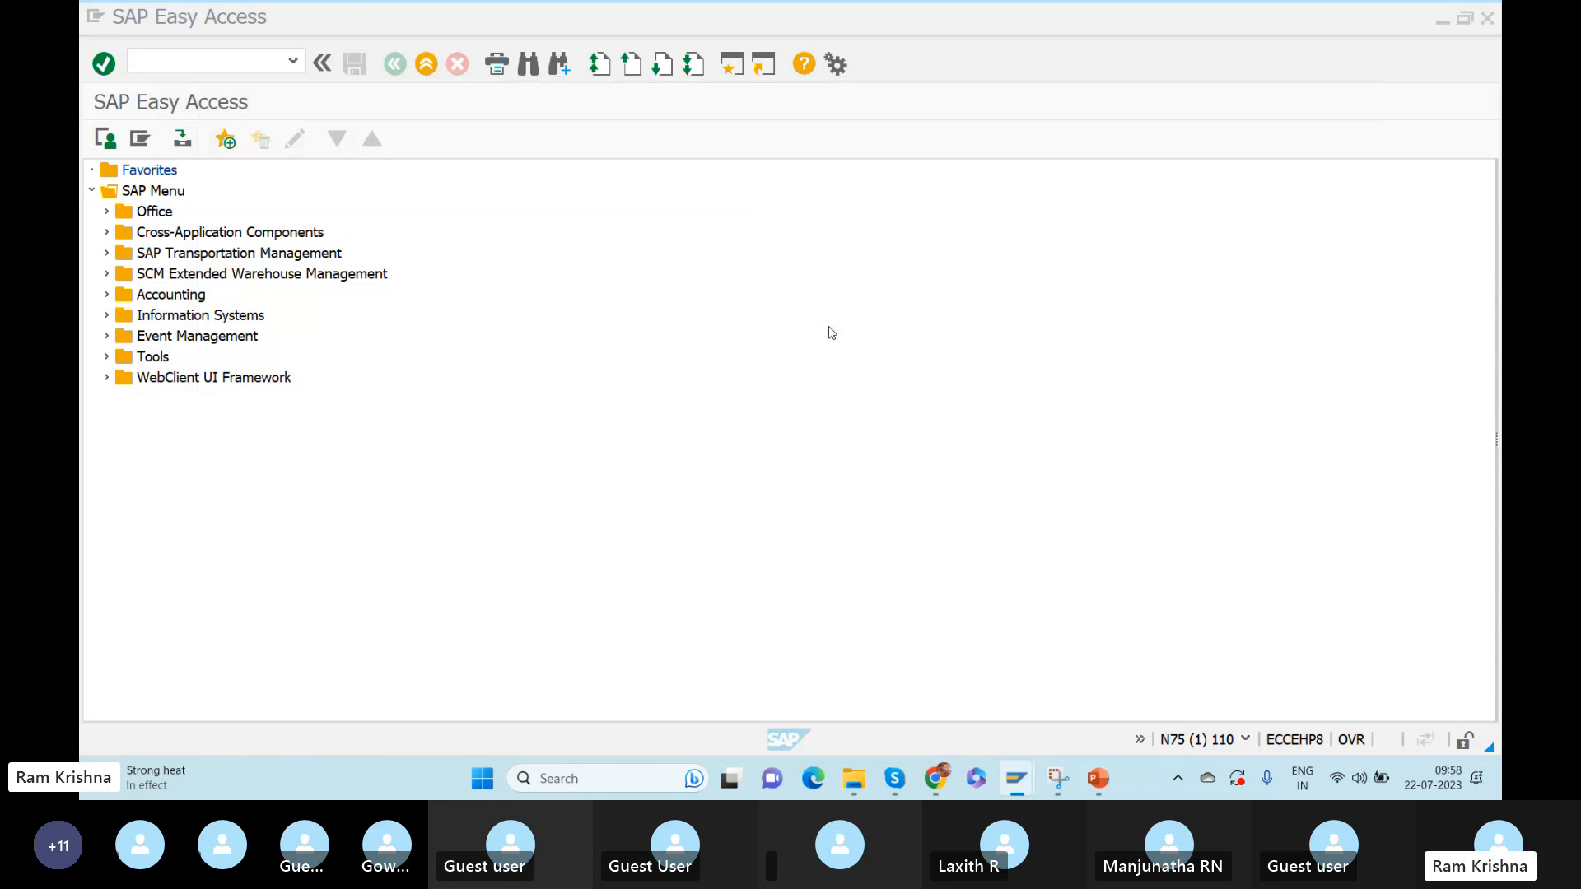
click(210, 58)
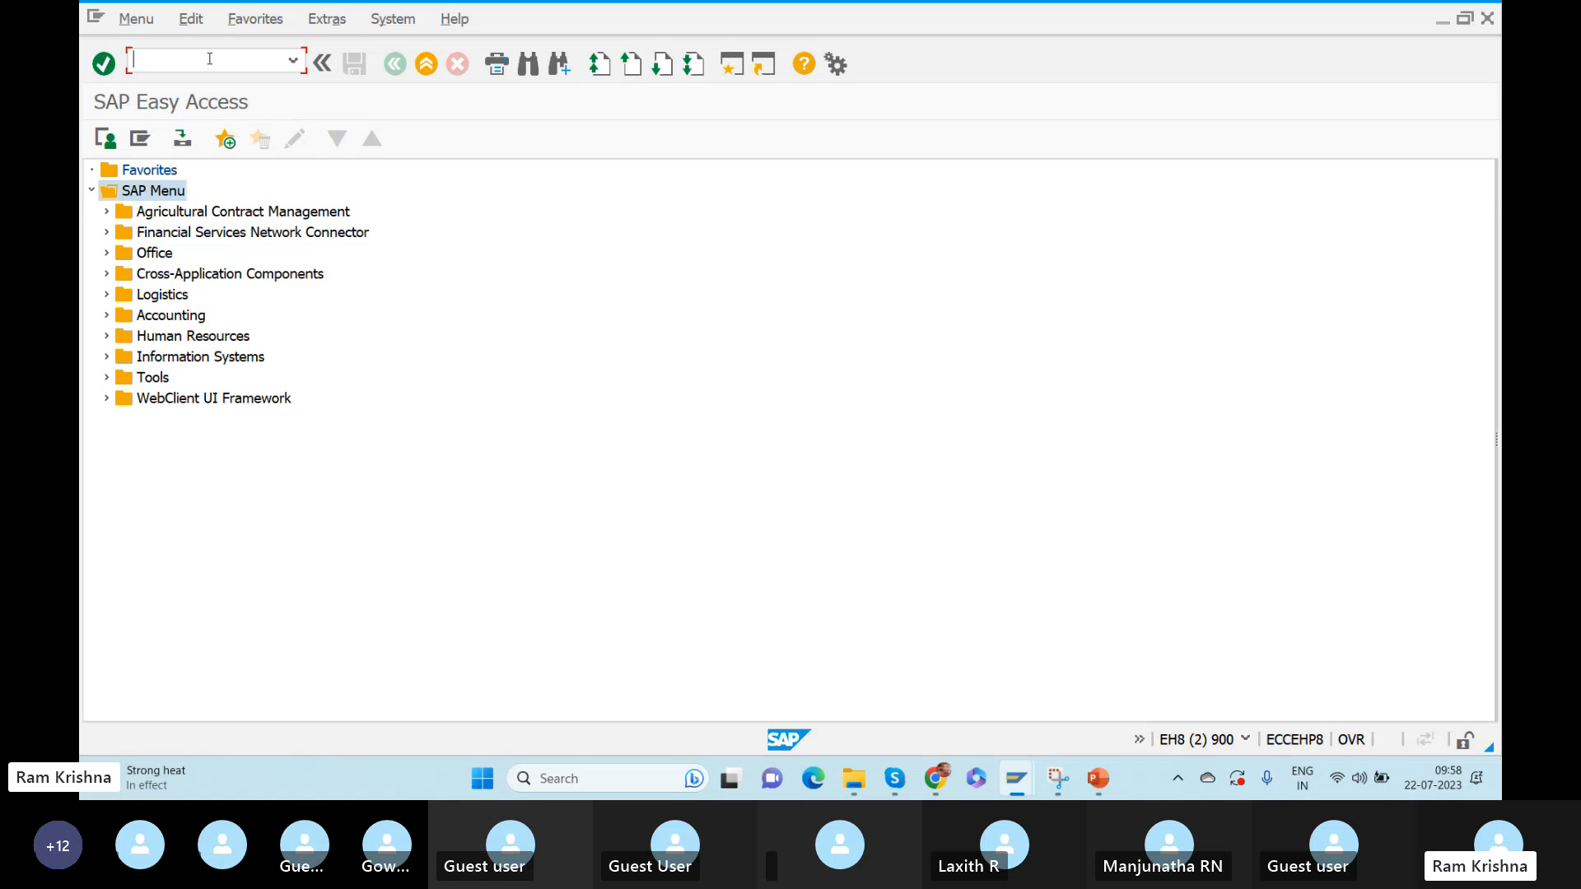
text(spro)
key(Return)
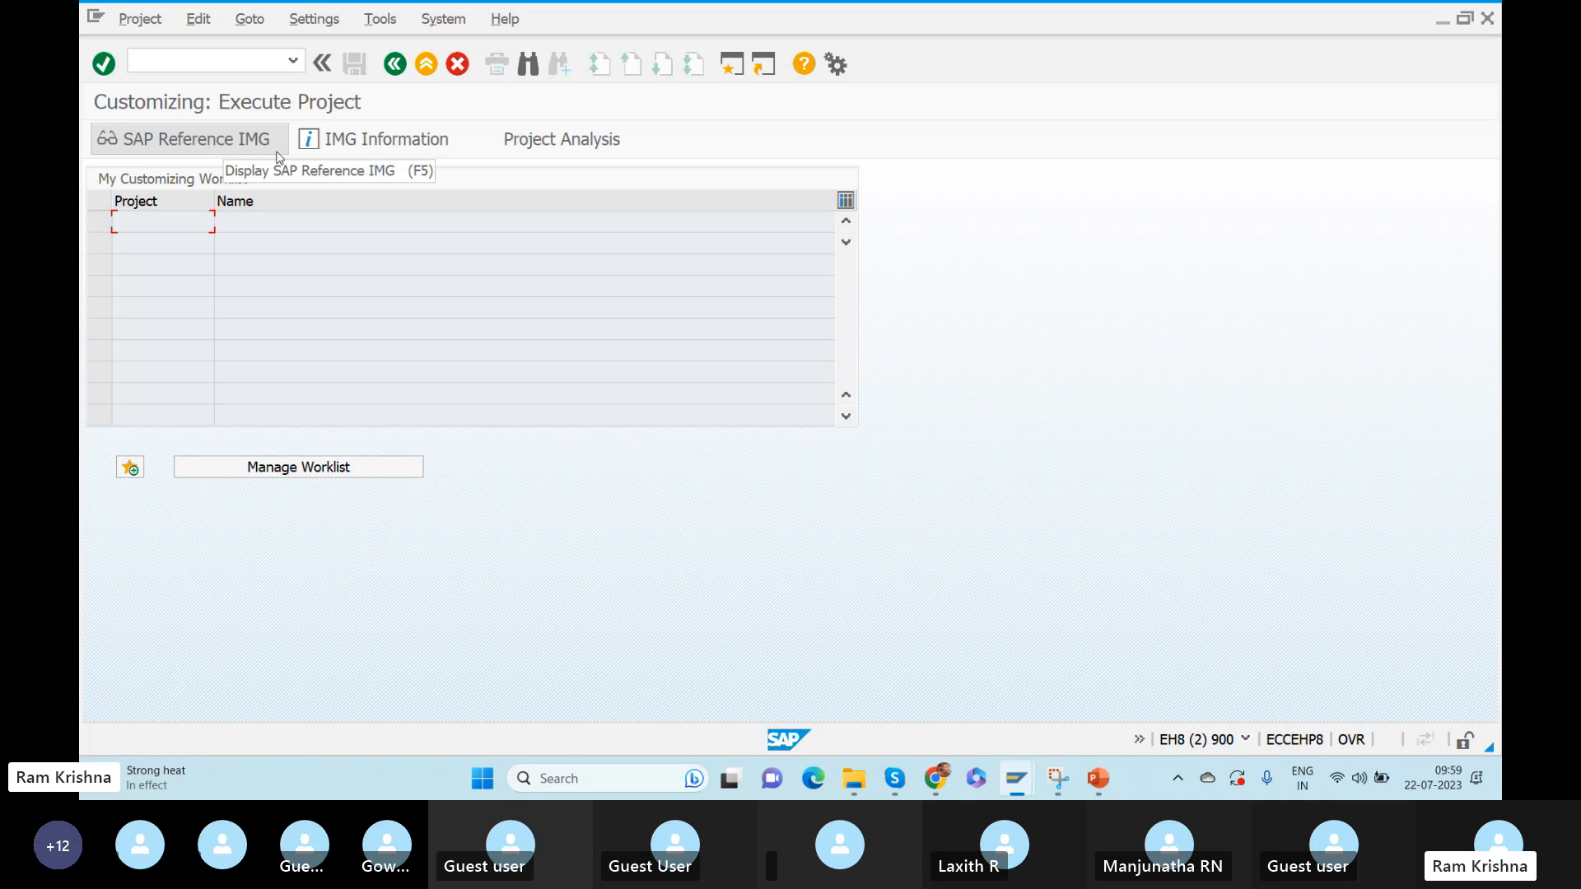
click(190, 145)
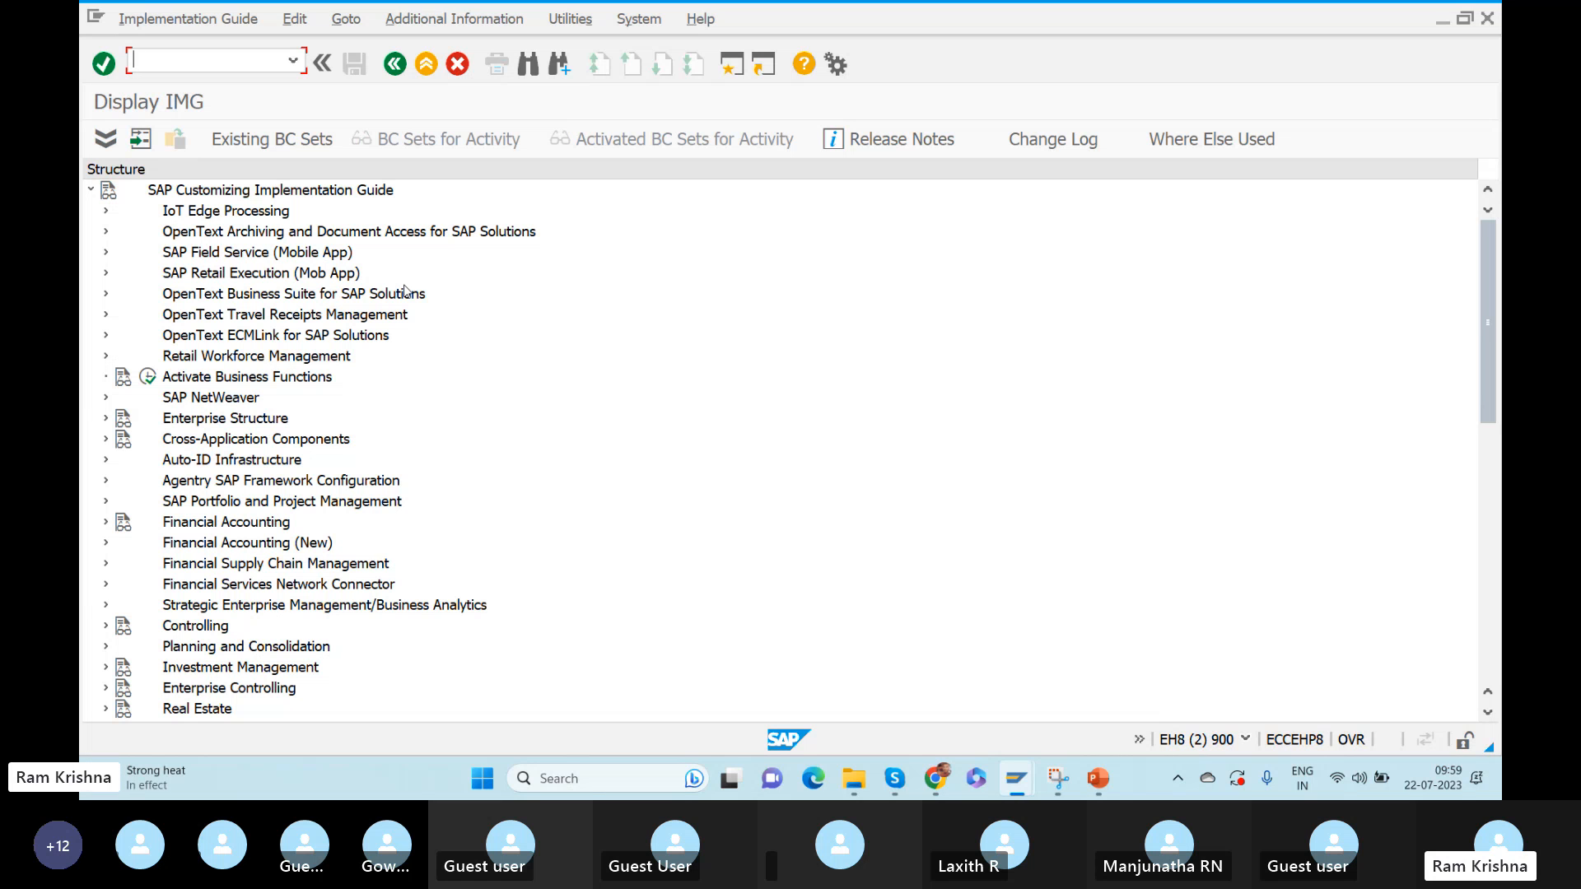
key(alt+Tab)
key(alt+Tab)
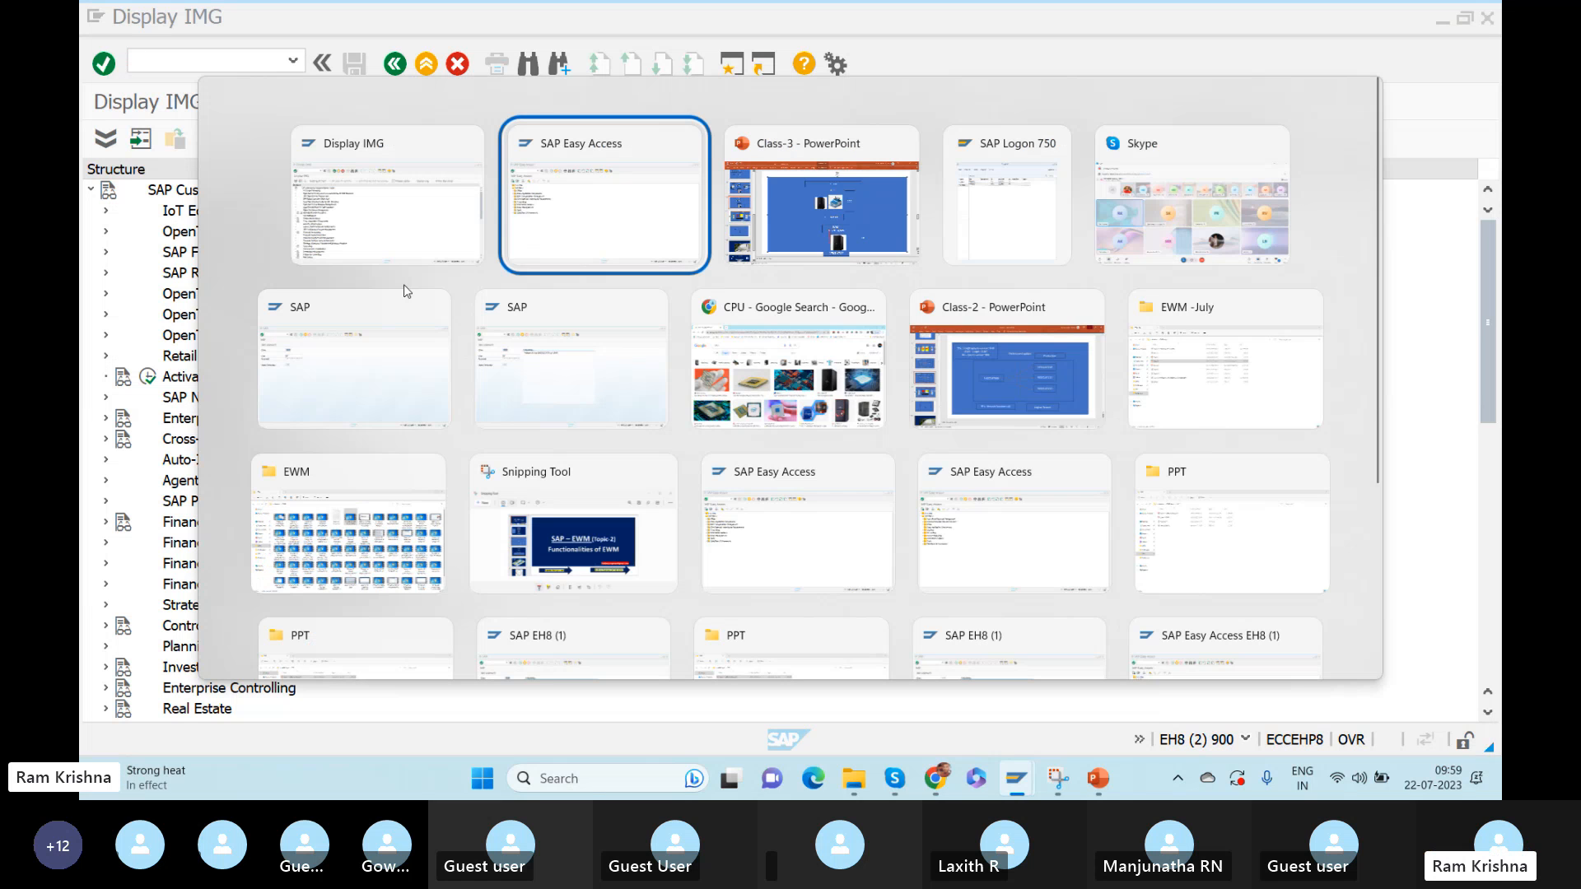
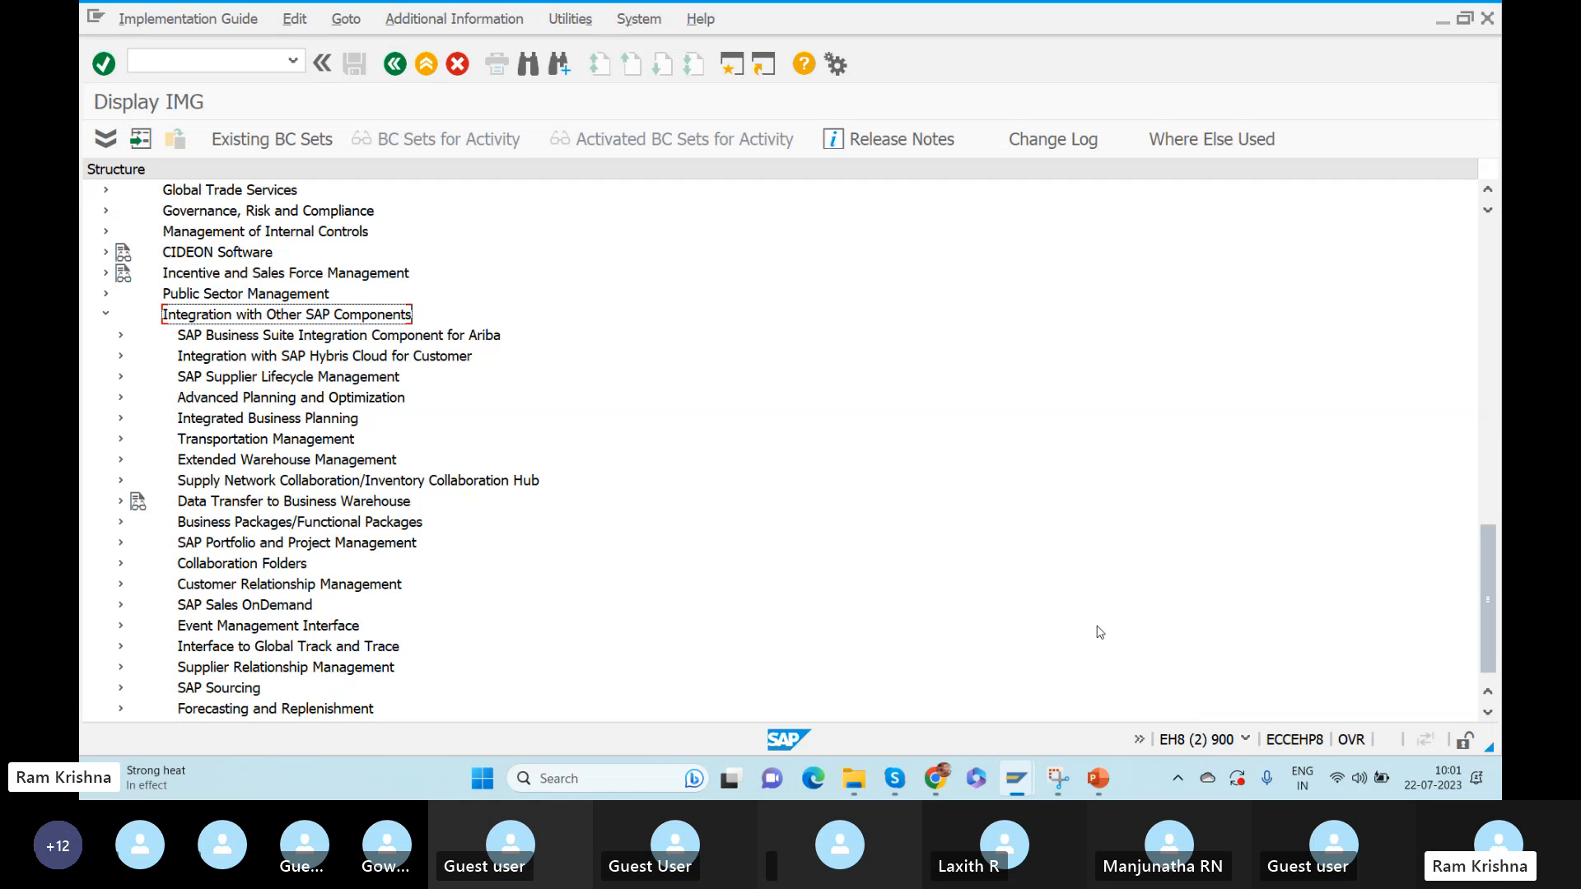
Execute Name Logical System from Basic Settings for Setting Up the System Landscape under Extended Warehouse Management in the IMG
click(220, 466)
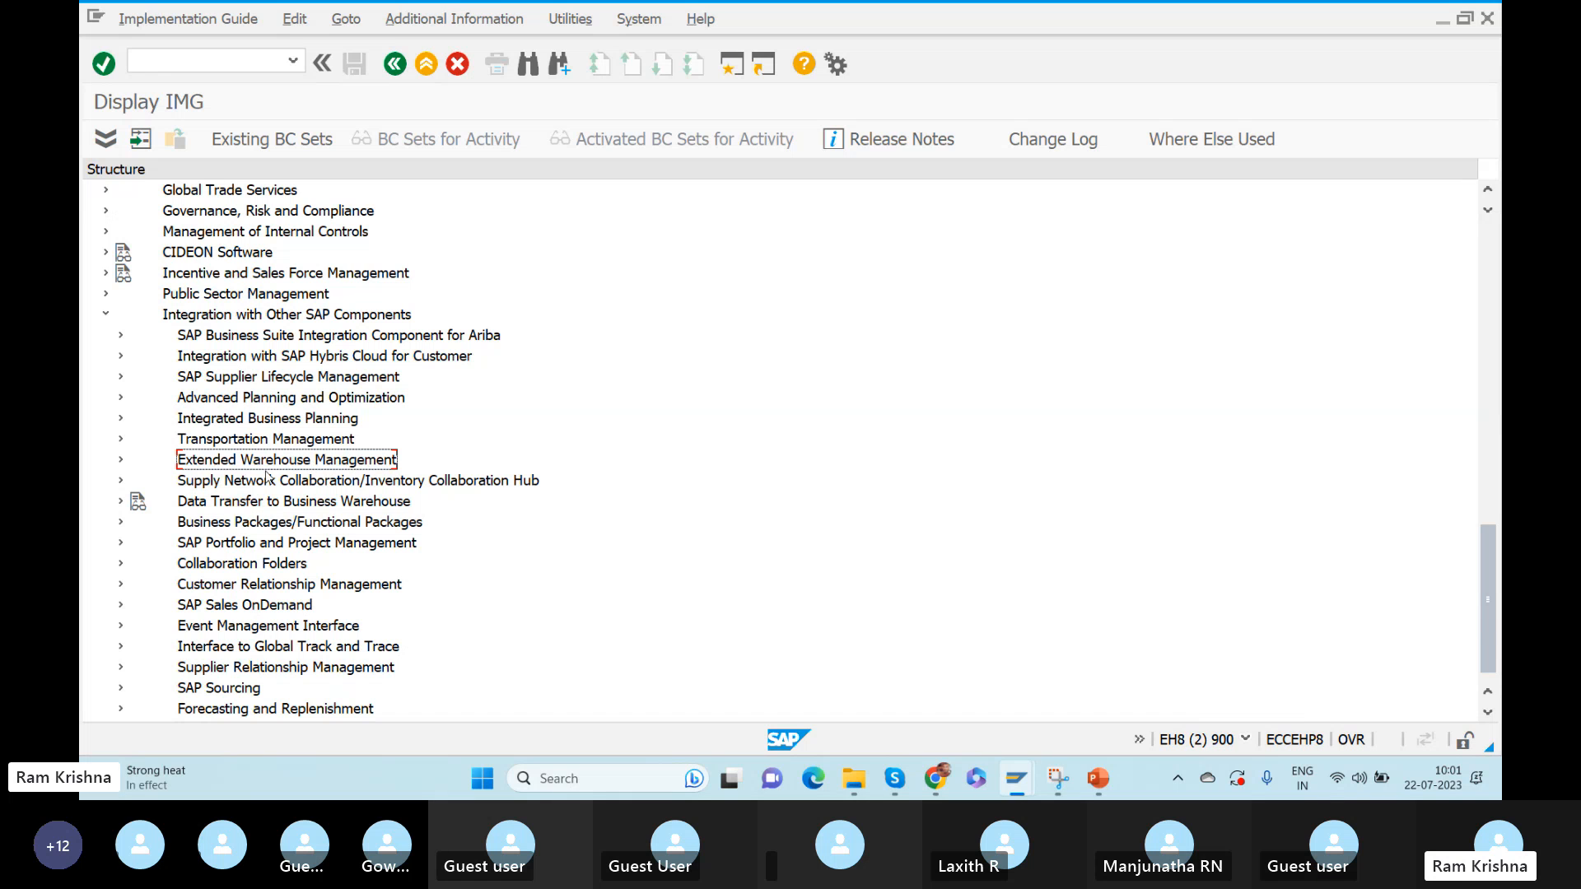
click(120, 460)
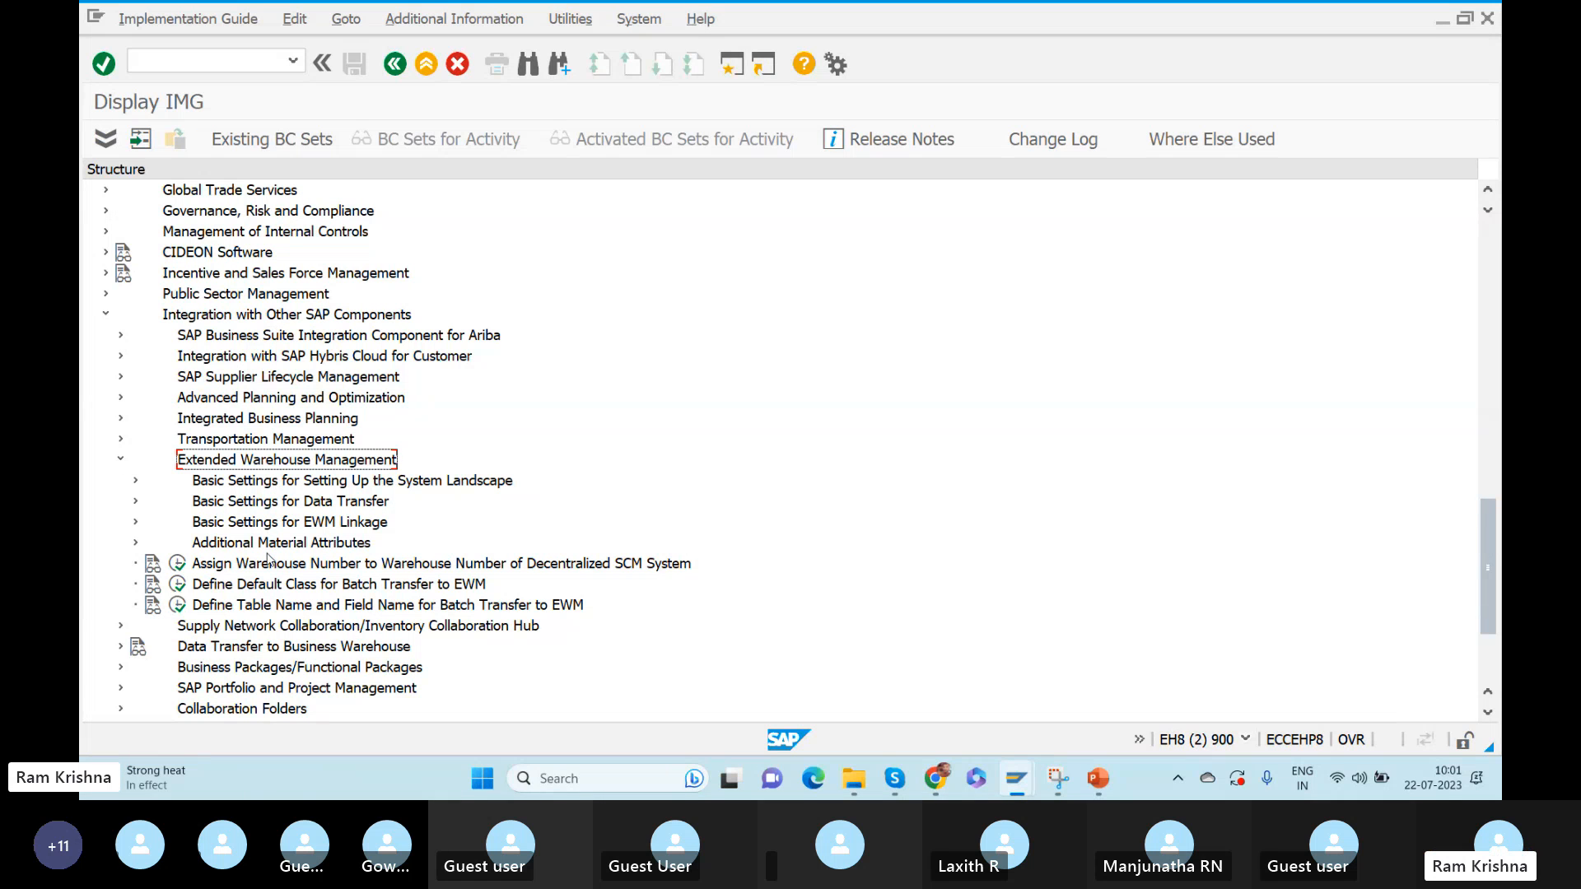
click(254, 484)
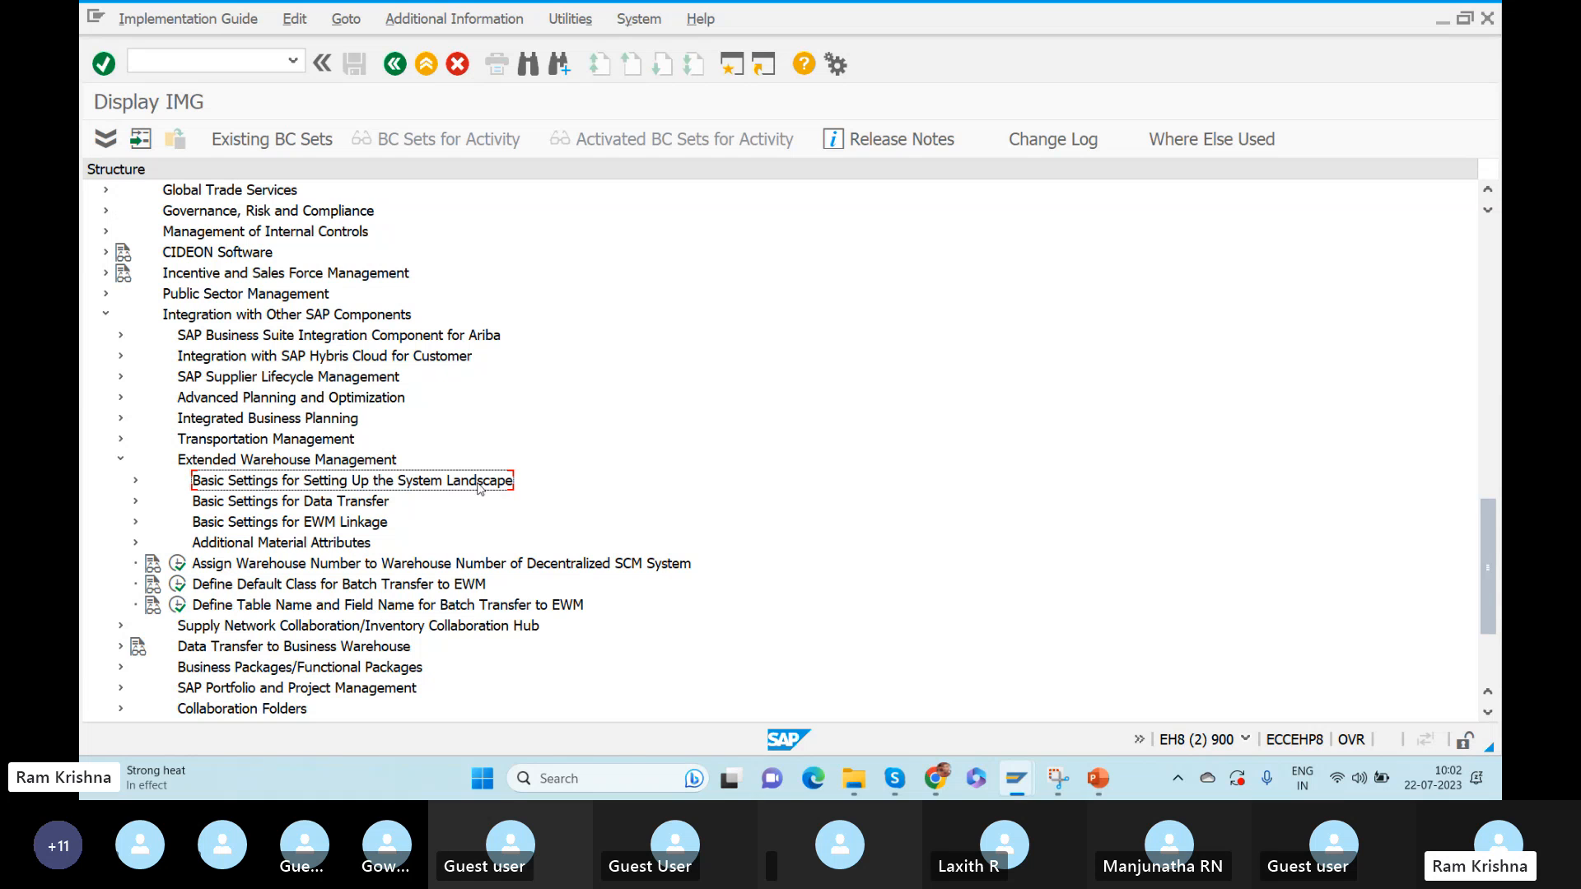
click(136, 482)
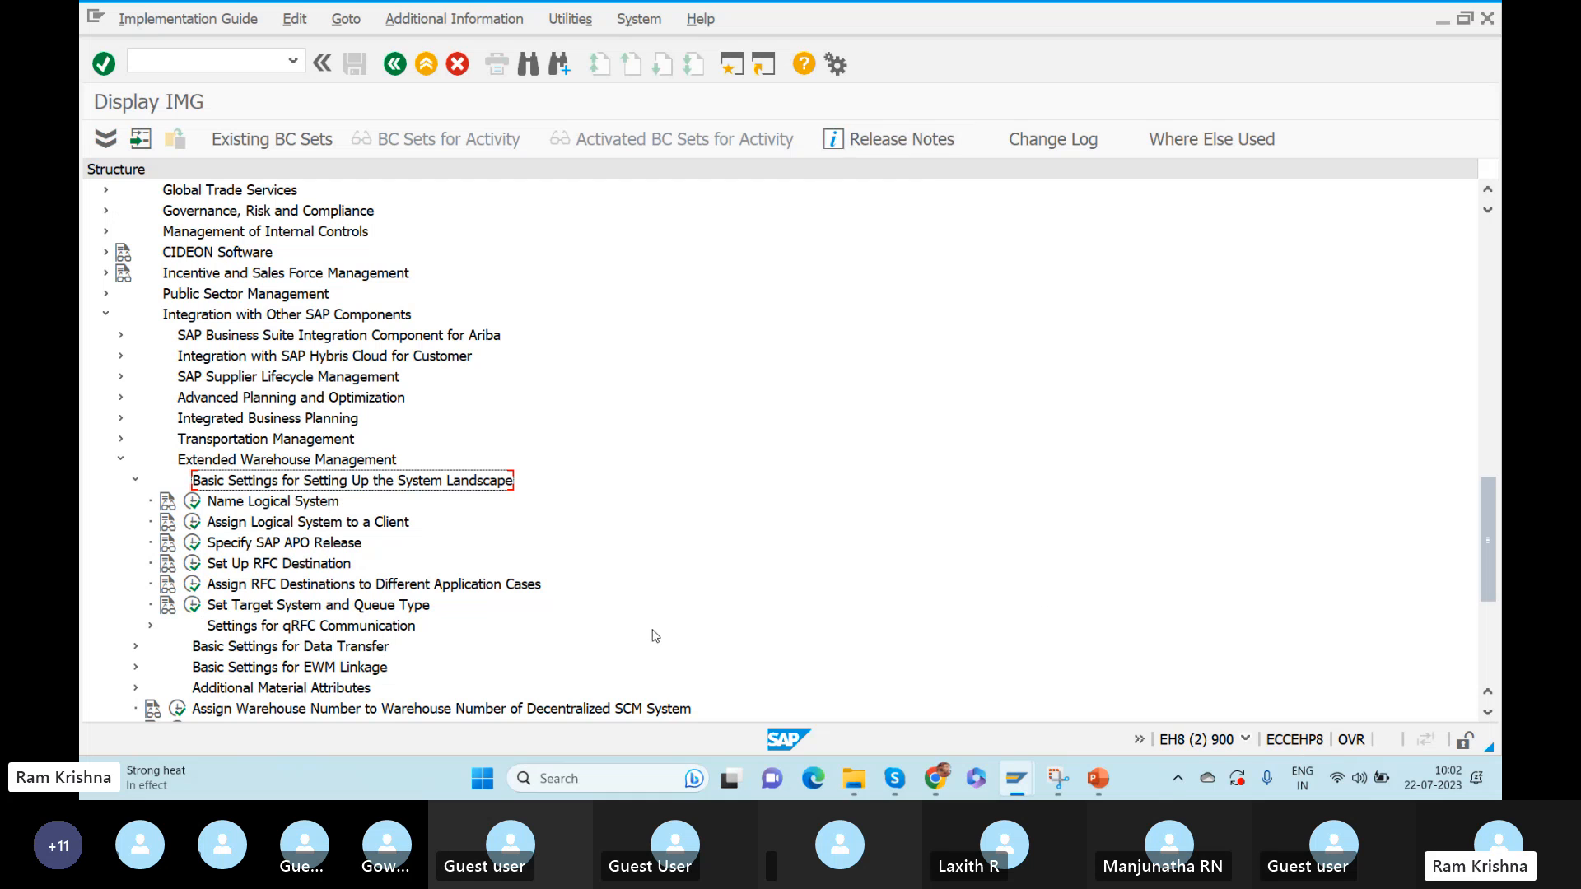
click(192, 501)
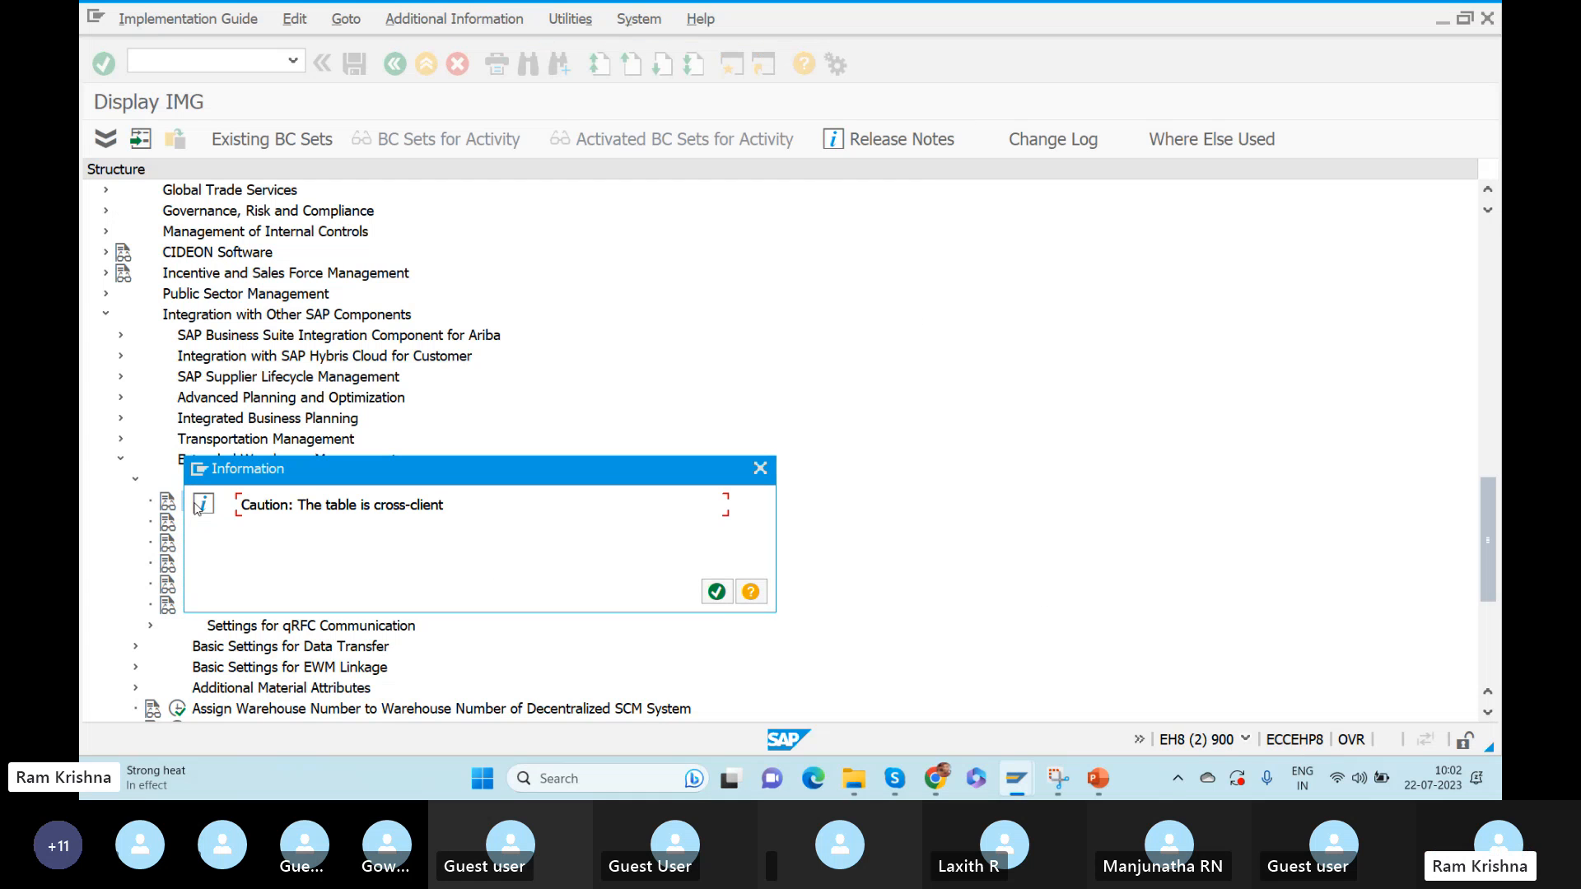
click(715, 593)
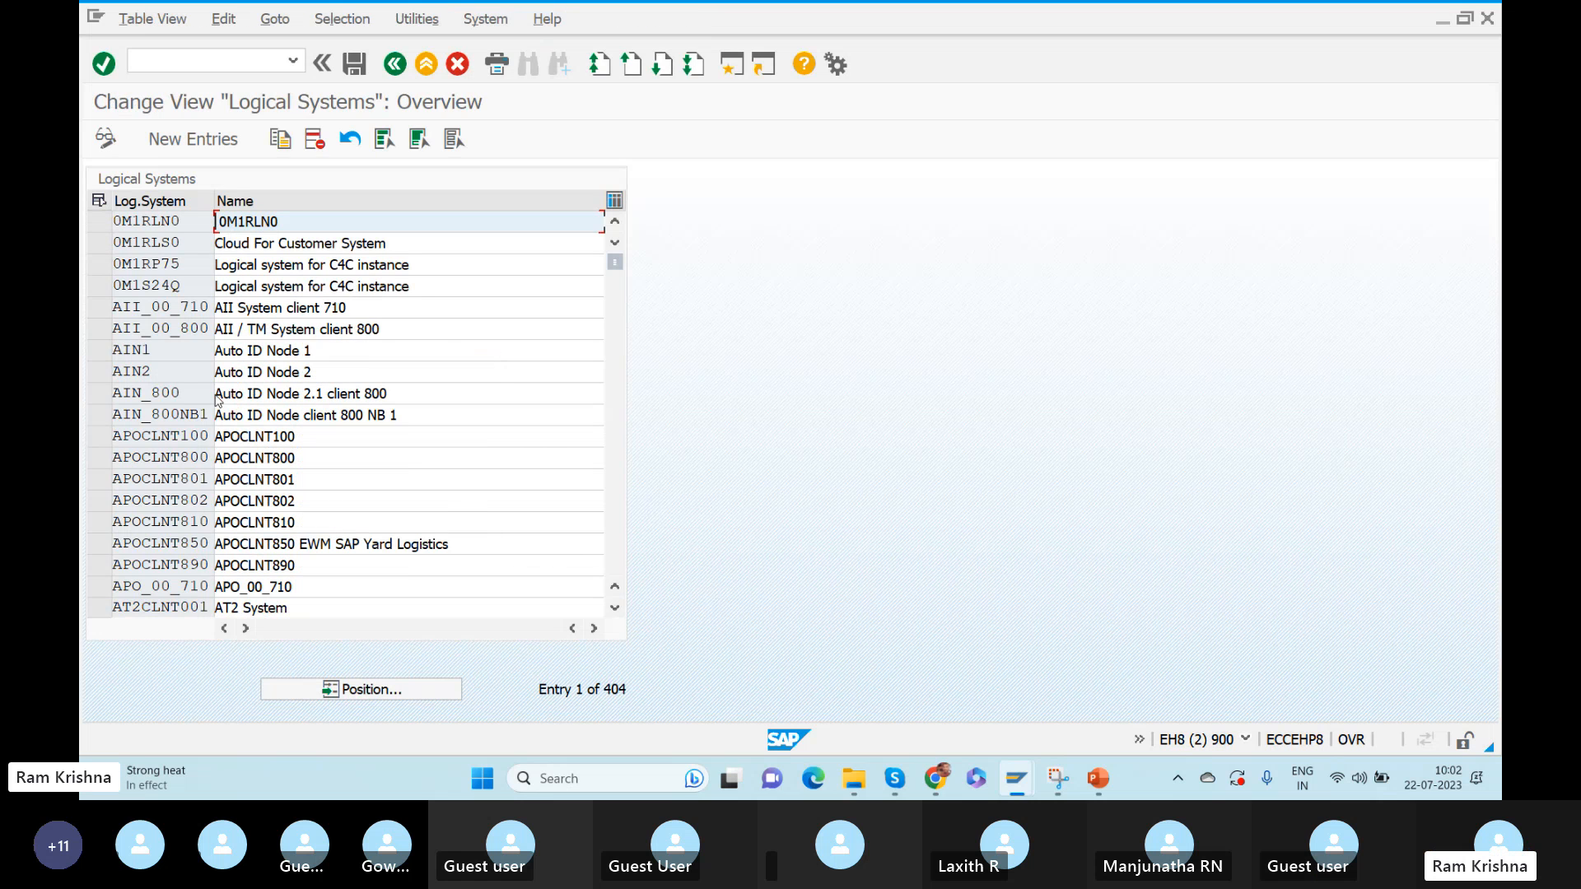
click(362, 689)
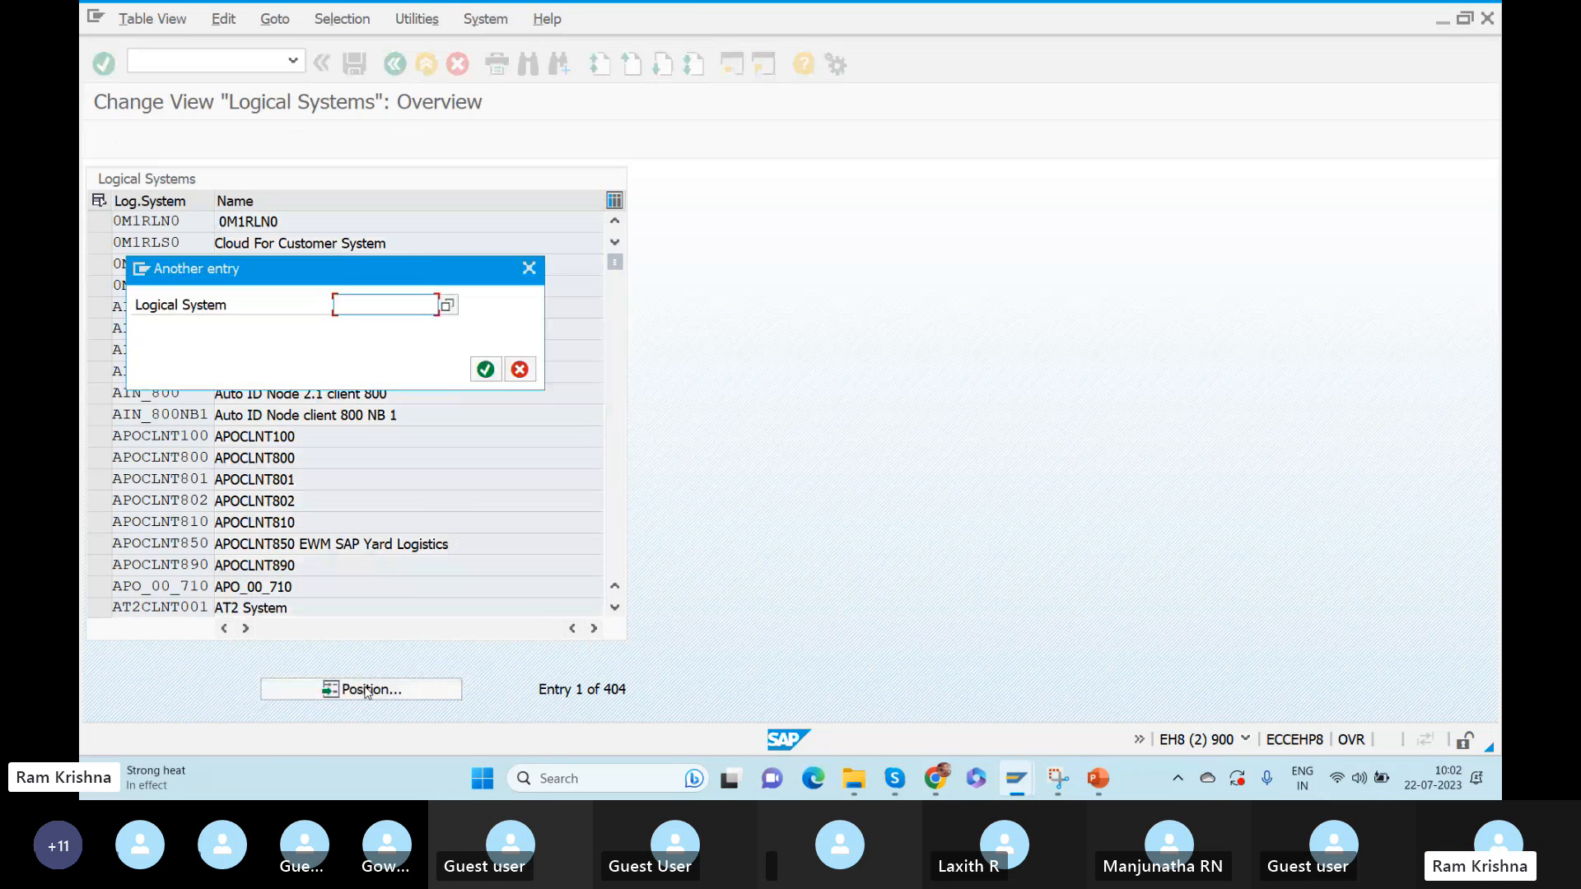
text(EH)
click(519, 369)
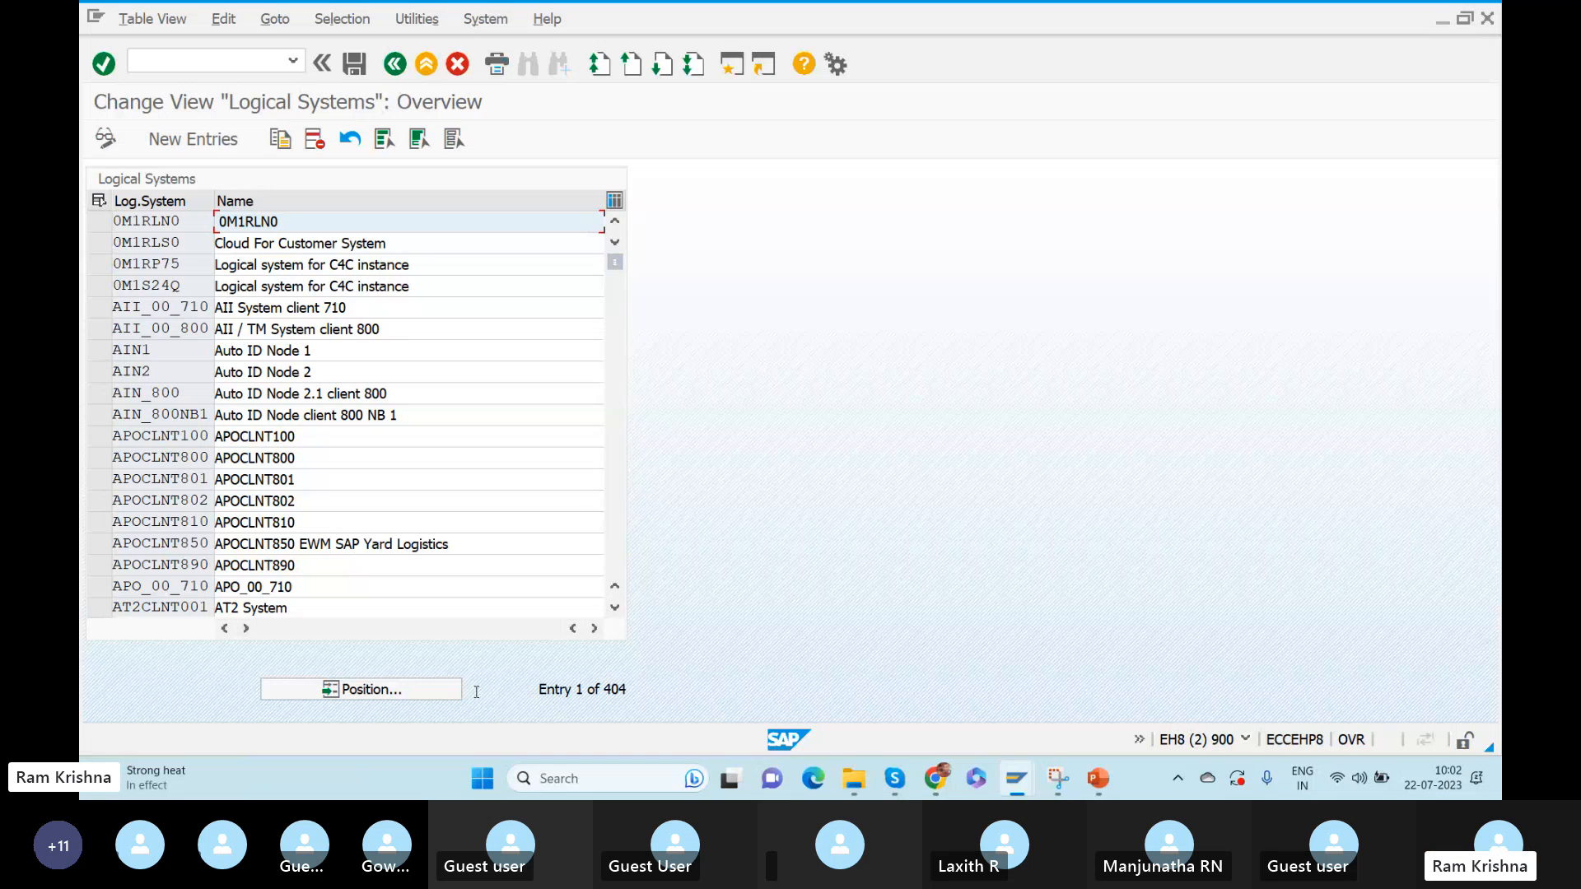
Position the Logical Systems list at the entry EH8CLNT900
click(379, 688)
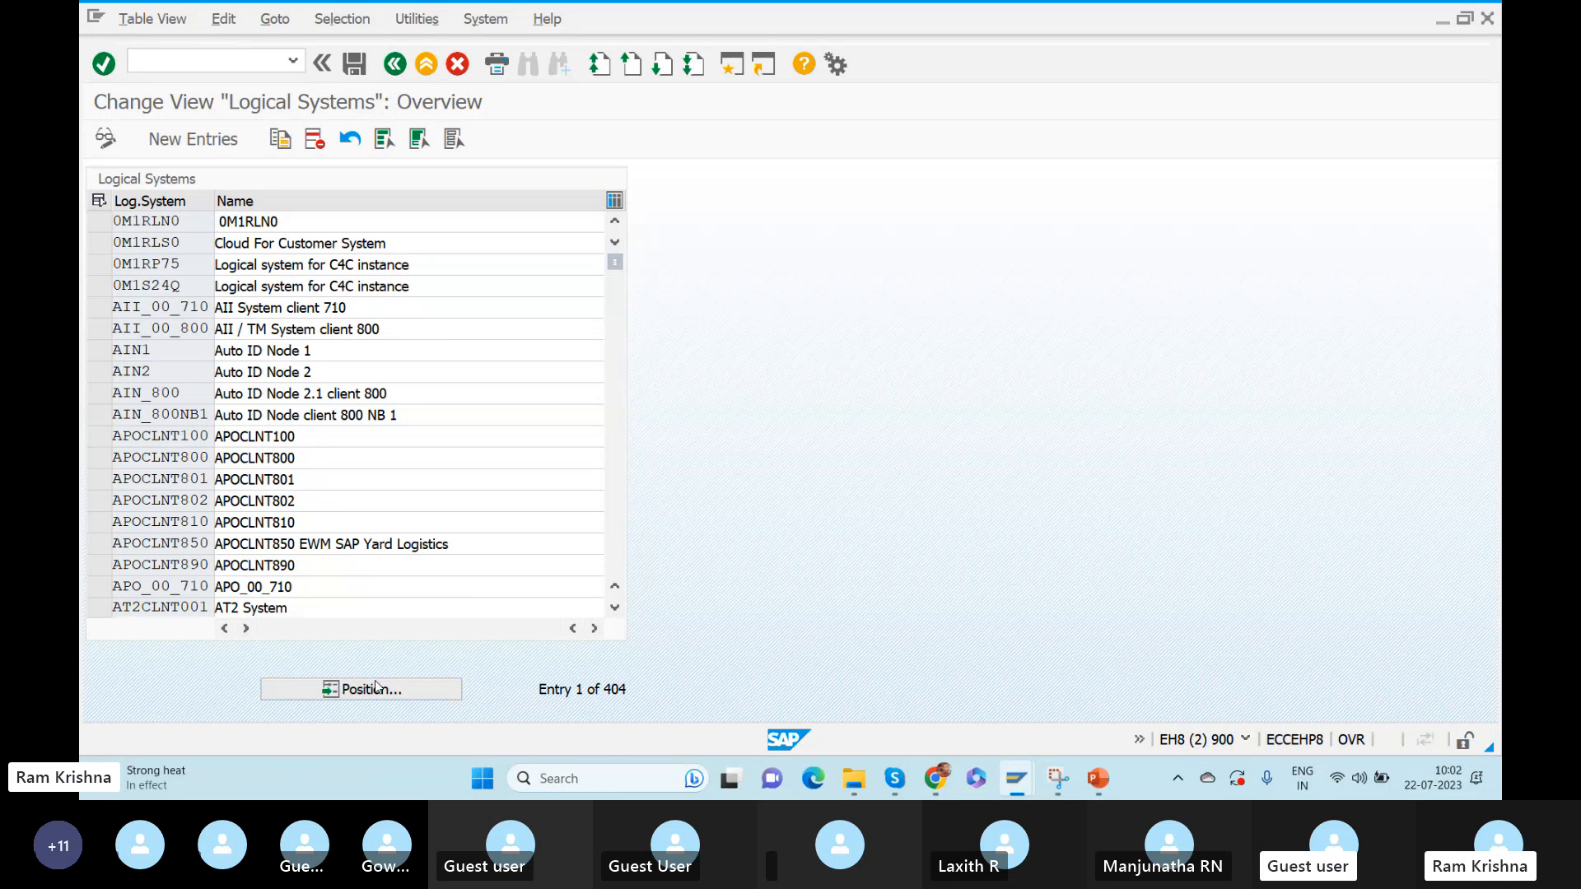
text(E)
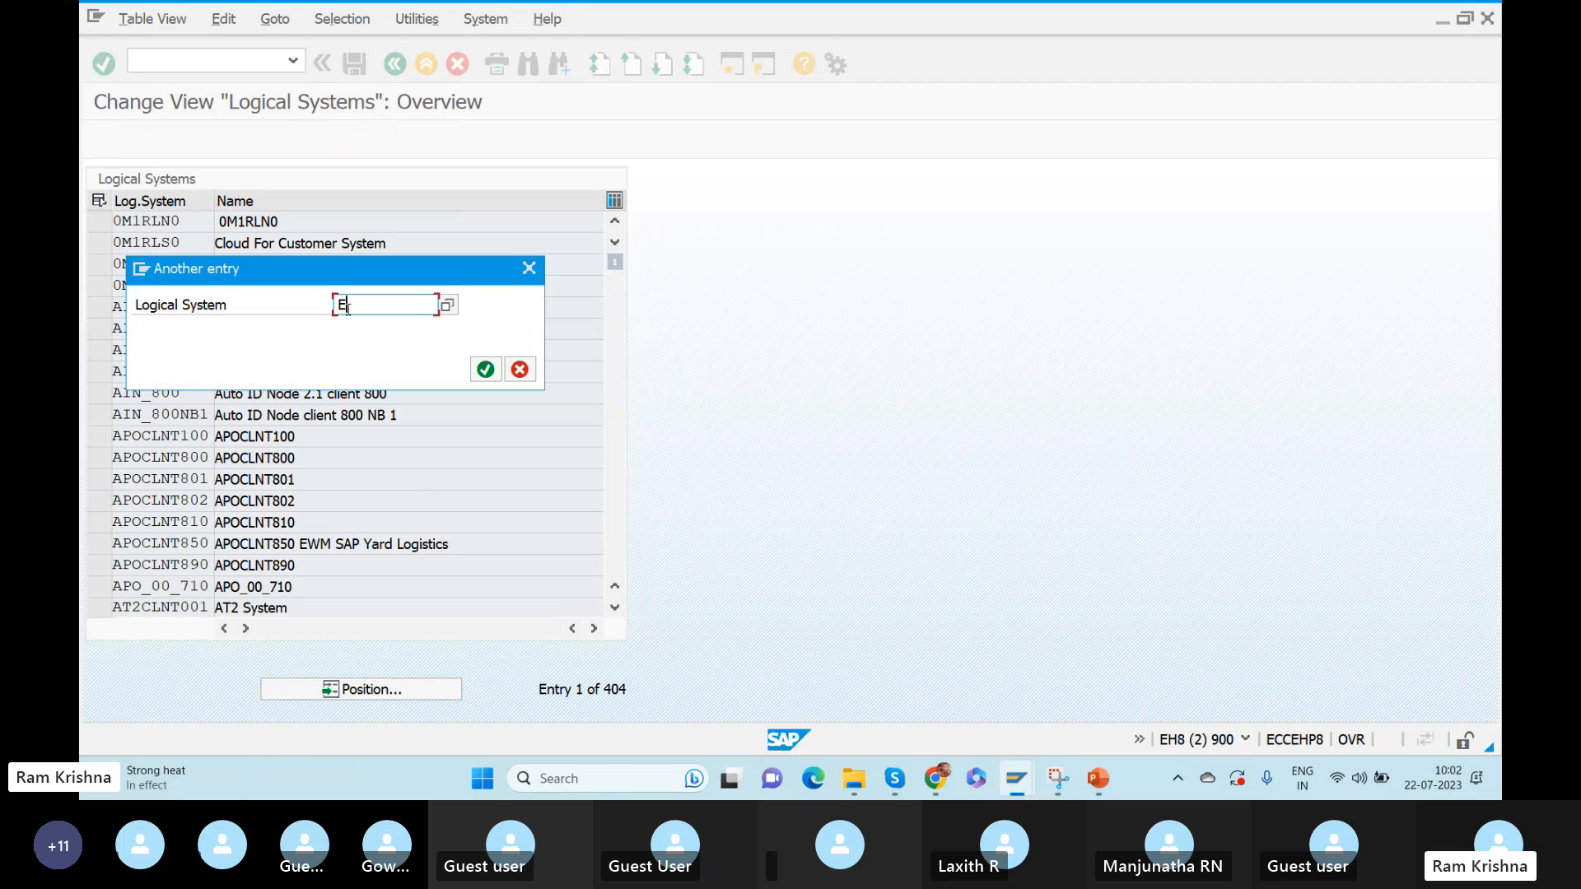
text(H8CLNT900)
key(Return)
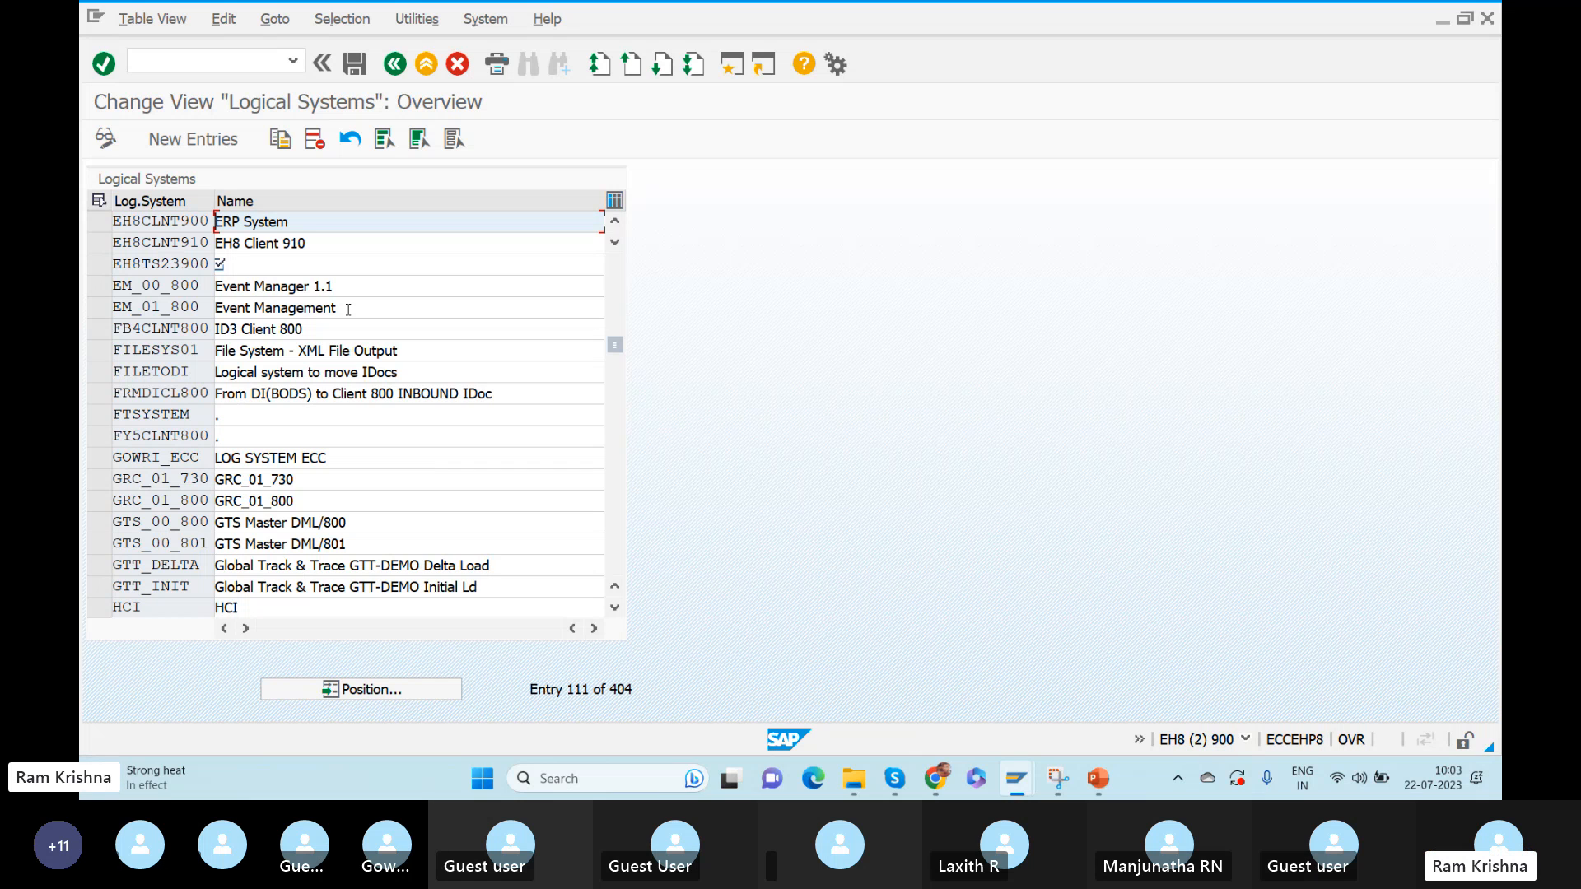
Compare the EH8CLNT900 entry with the ECC label on the PowerPoint slide and with the SAP session's system and client details
drag(201, 221, 275, 216)
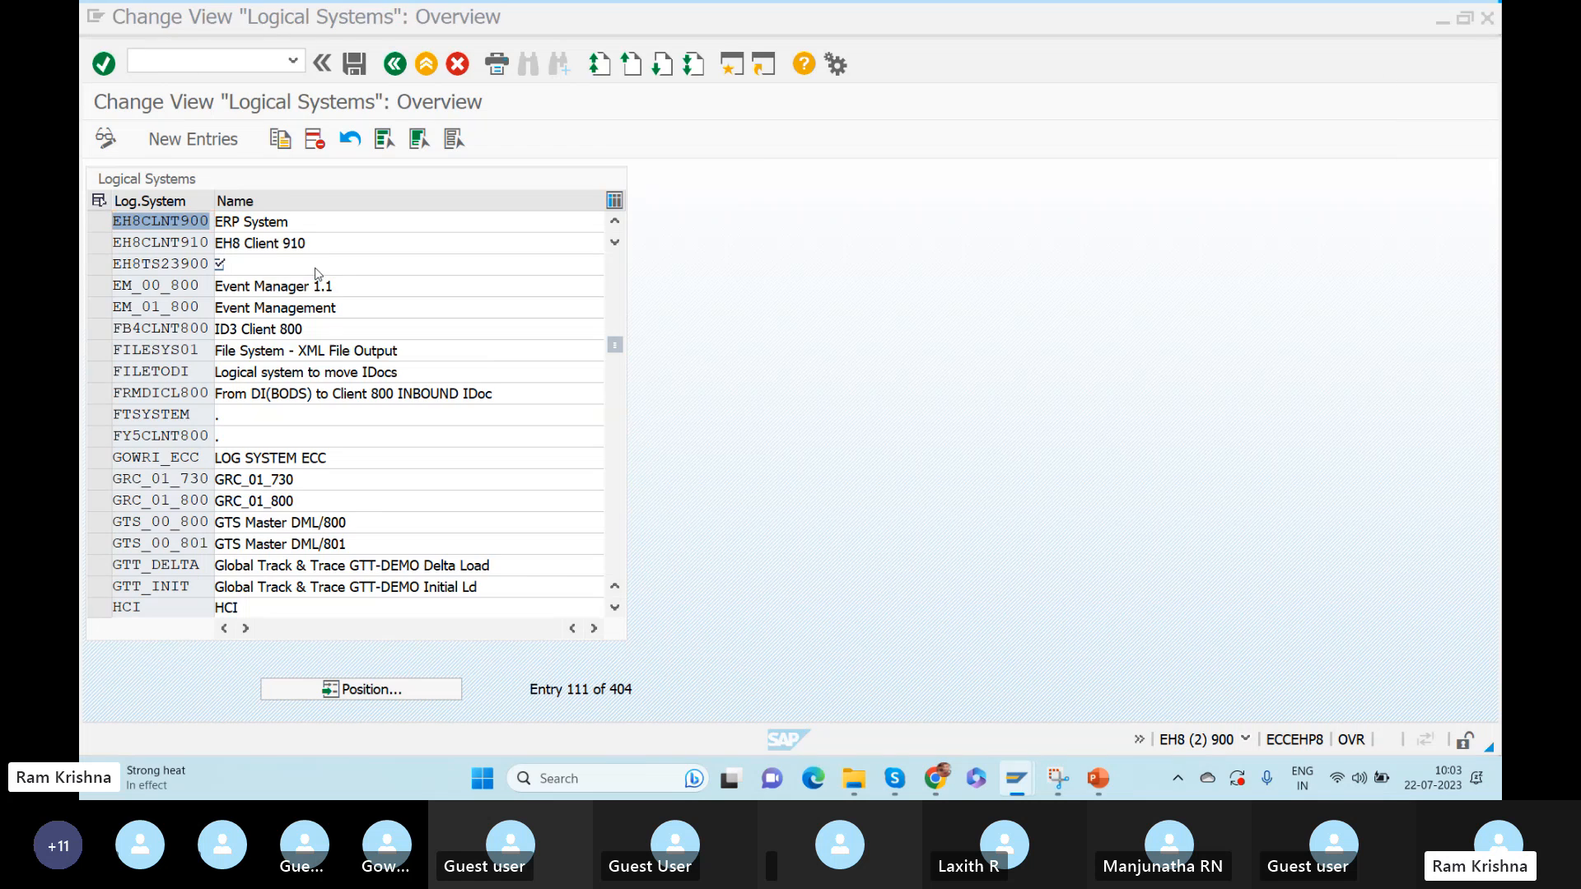
key(alt+Tab)
click(809, 409)
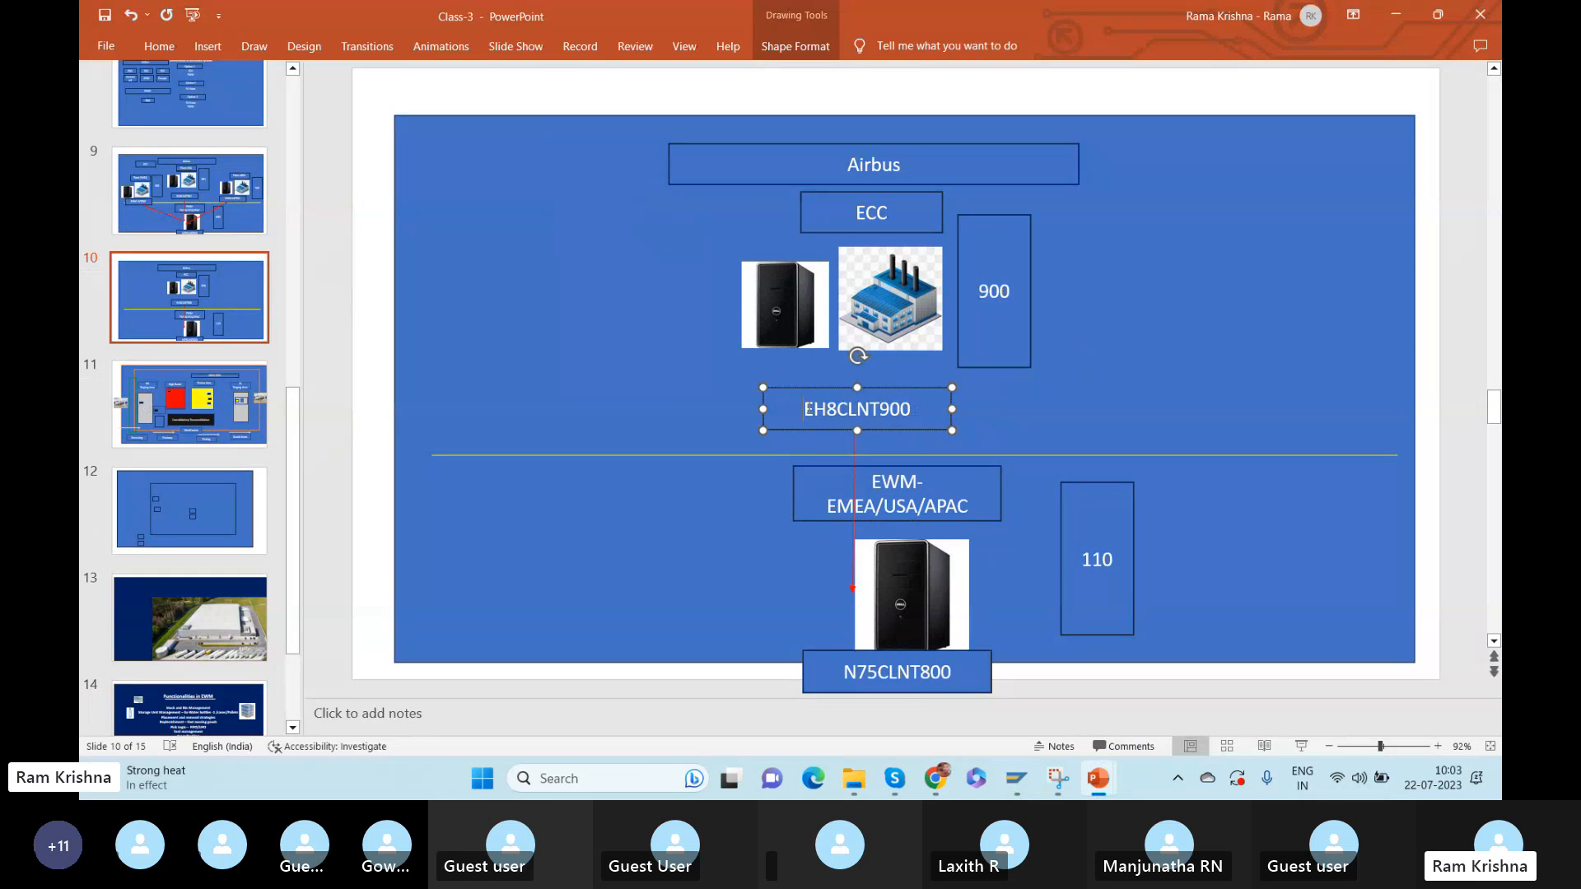
drag(804, 409, 939, 420)
key(alt+Tab)
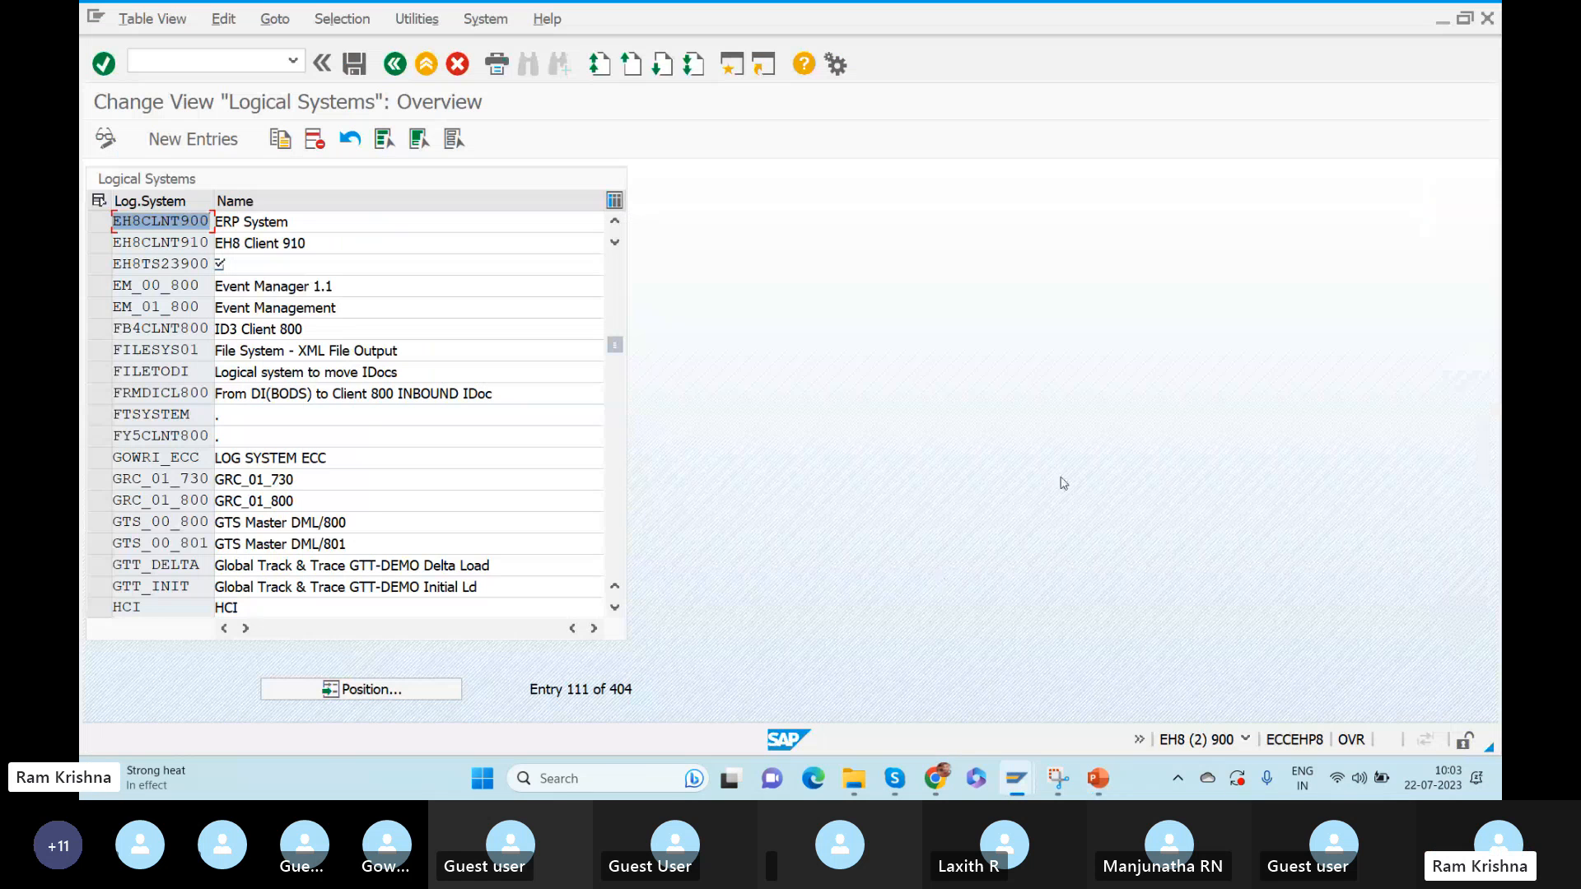
click(1245, 739)
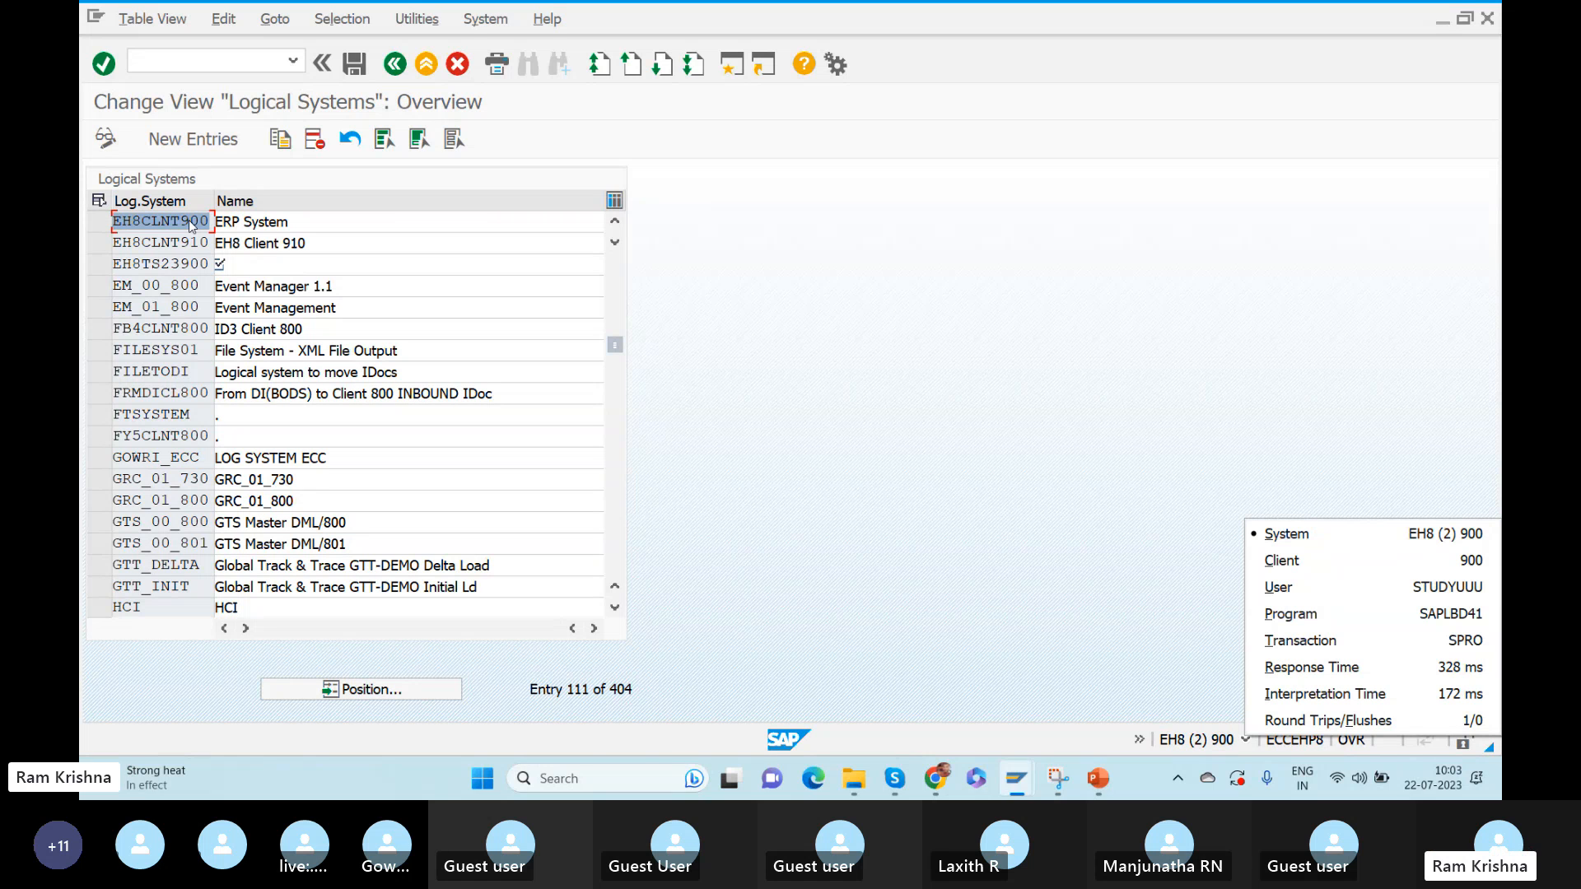
click(879, 451)
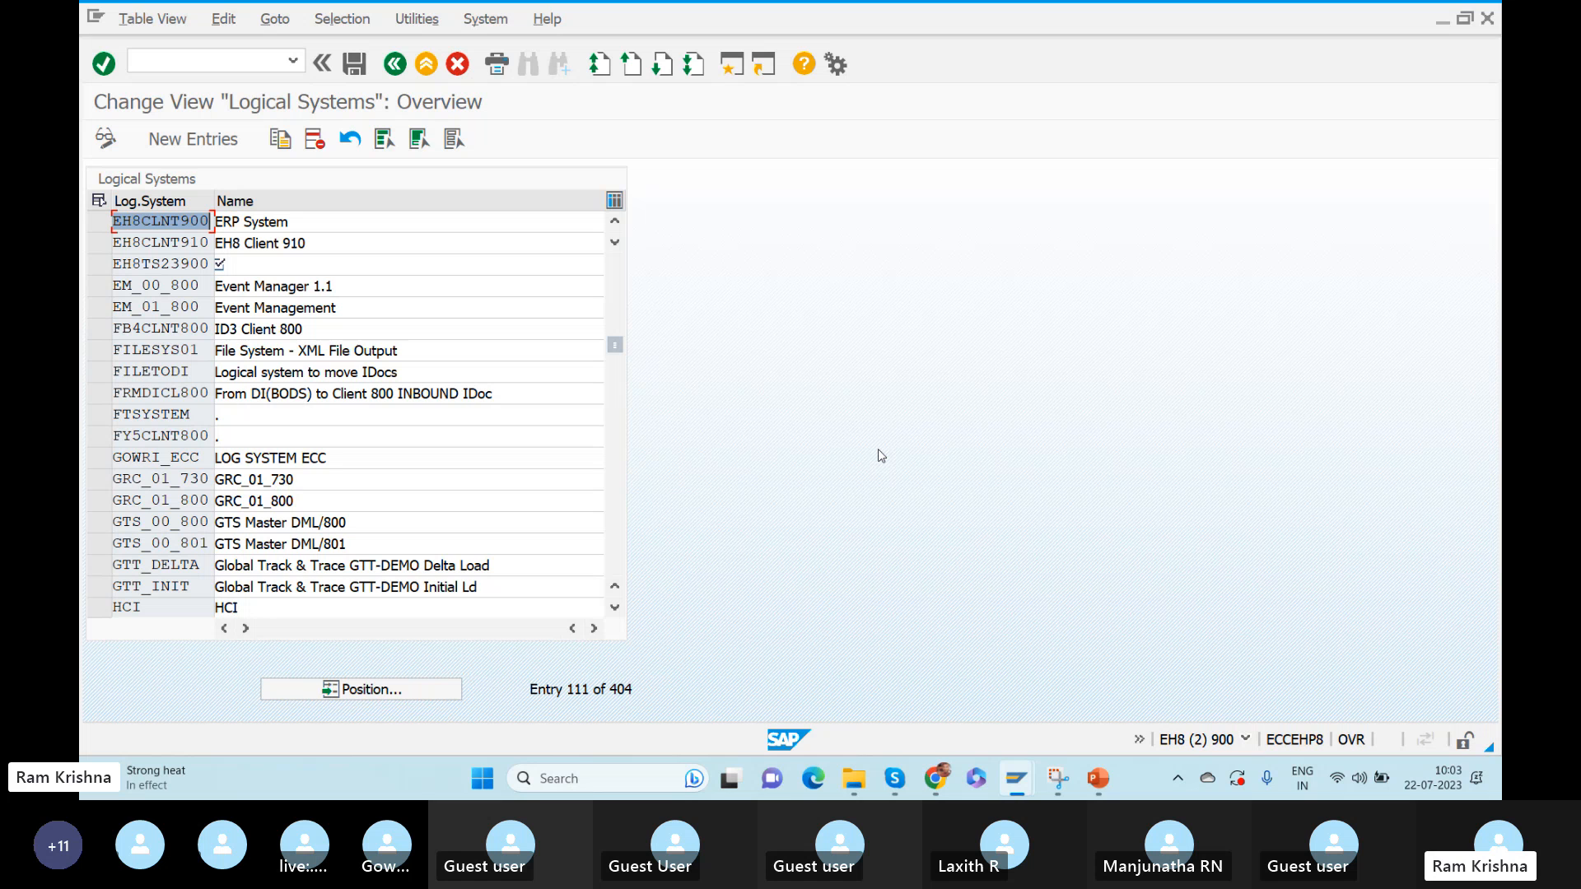
Highlight the EWM logical system label N75CLNT800 on the PowerPoint slide, and return to the SAP Logical Systems overview
key(alt+Tab)
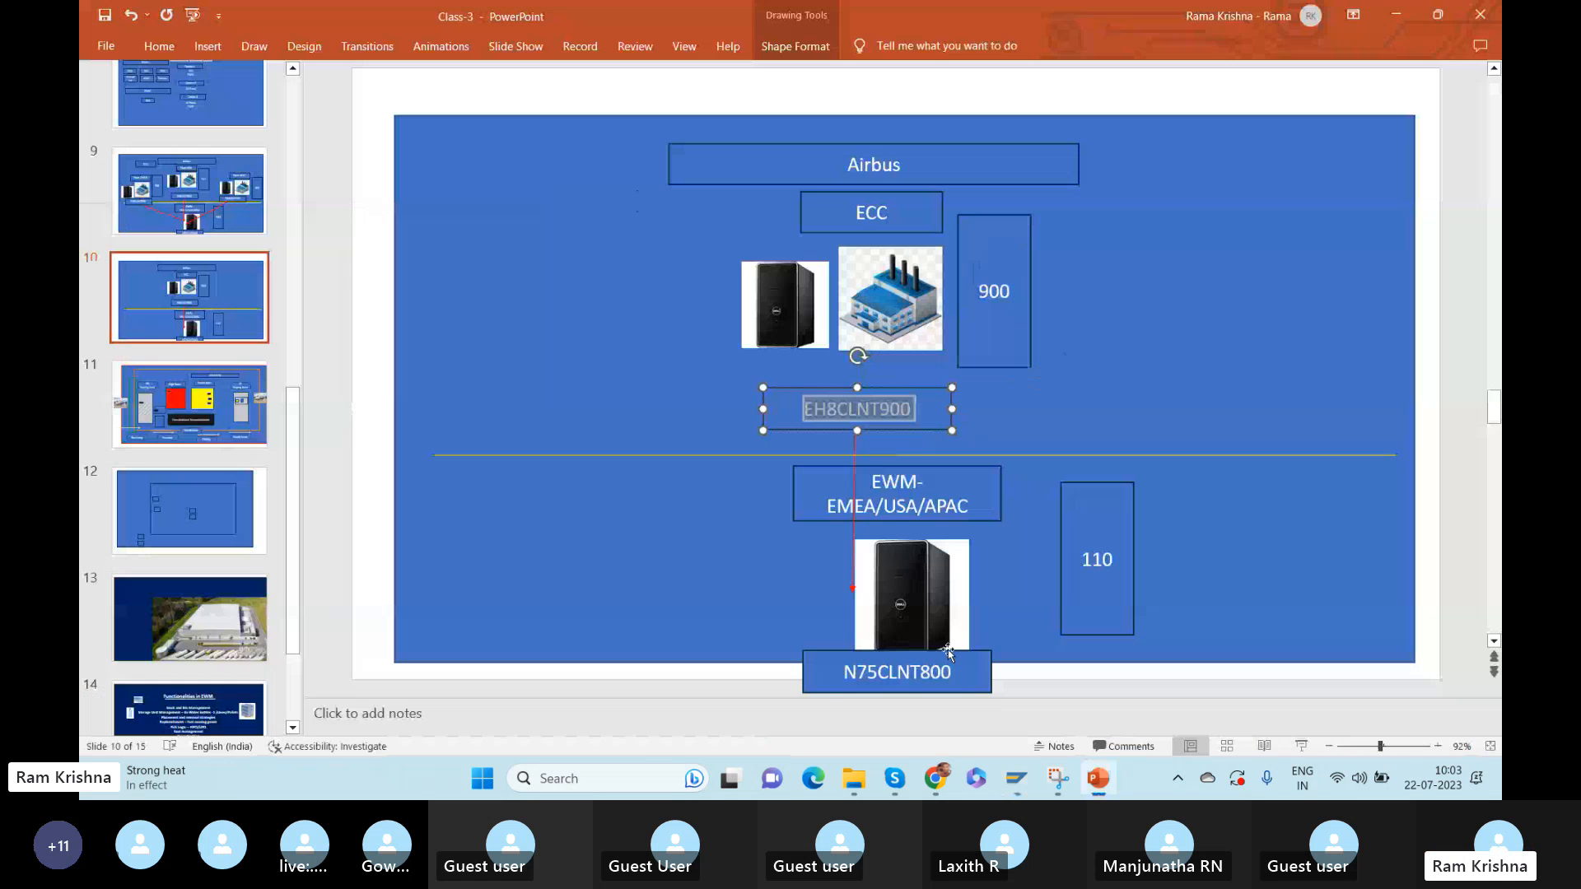
drag(839, 671, 941, 672)
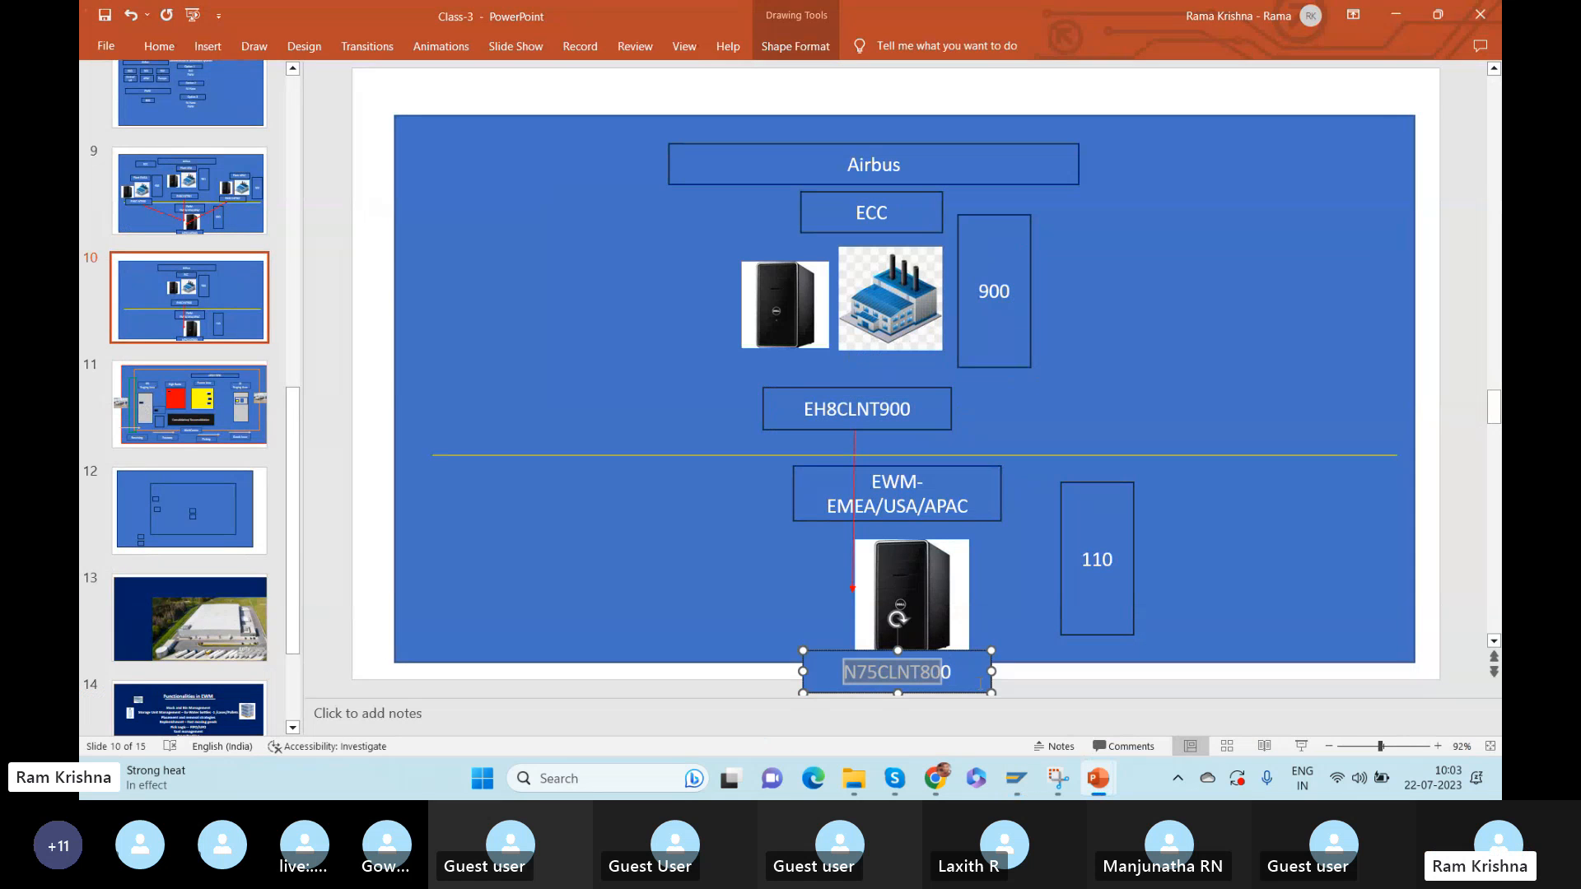
key(alt+Tab)
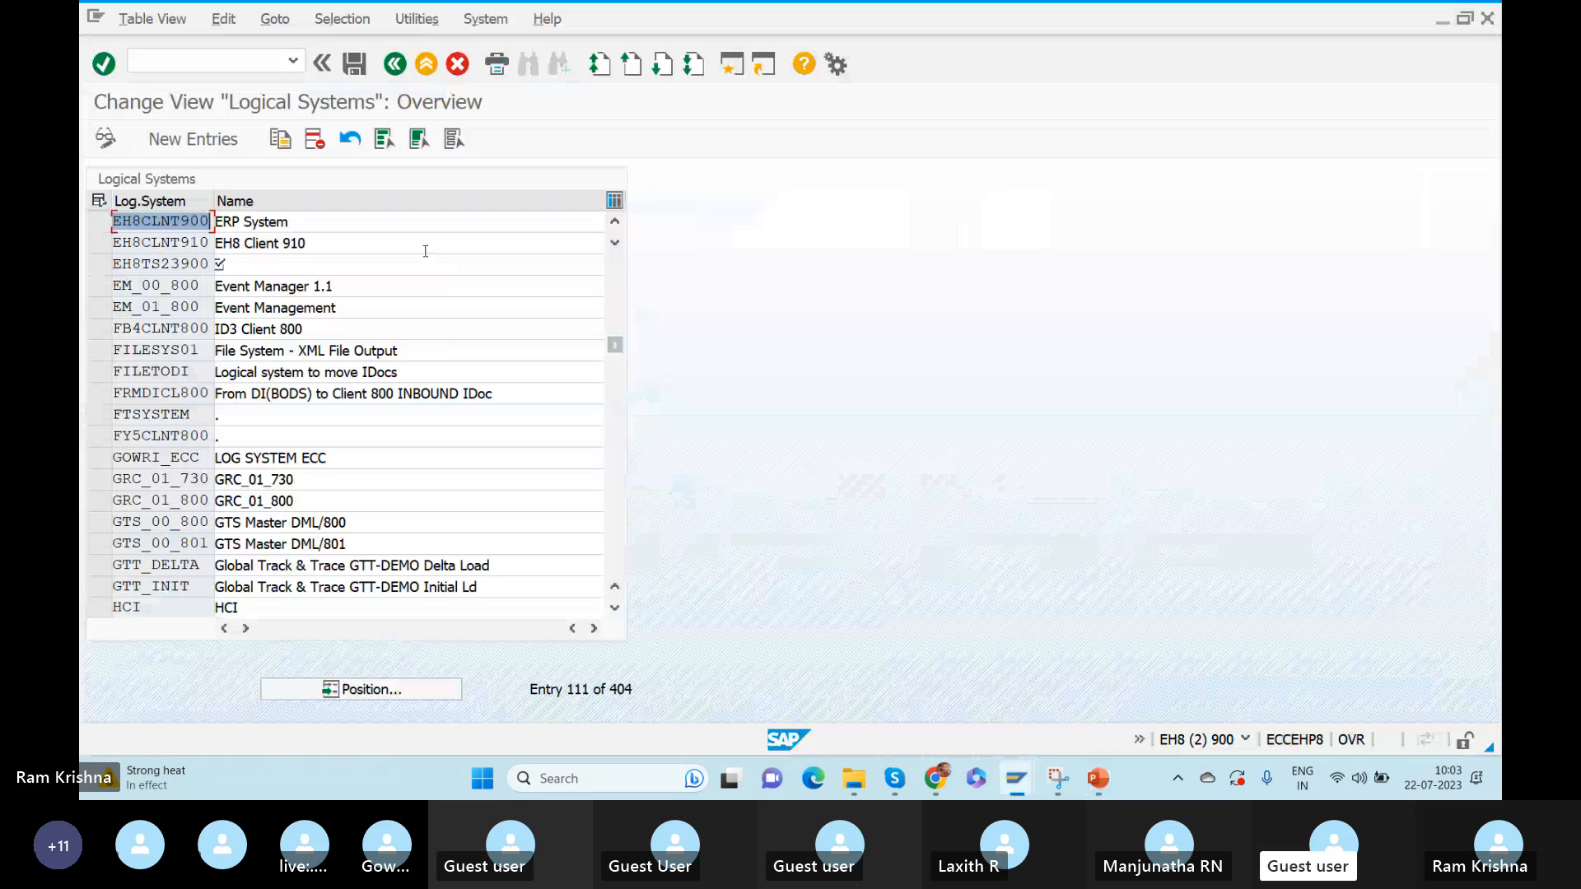
Leave the Logical Systems overview and execute Name Logical System again from the IMG, accepting the cross-client notice
click(365, 690)
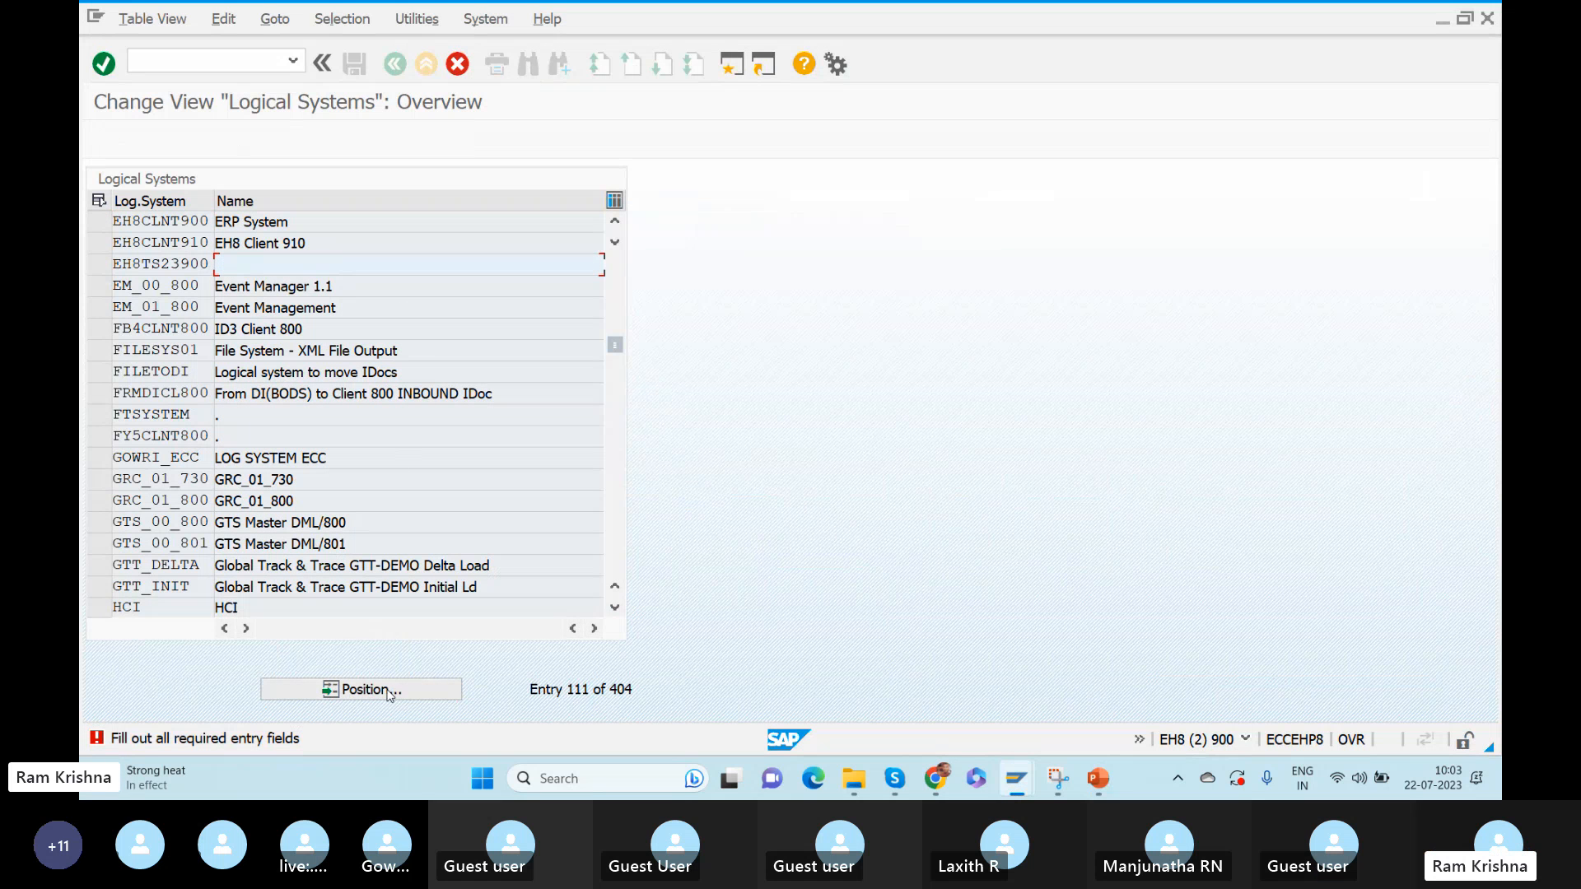
click(458, 64)
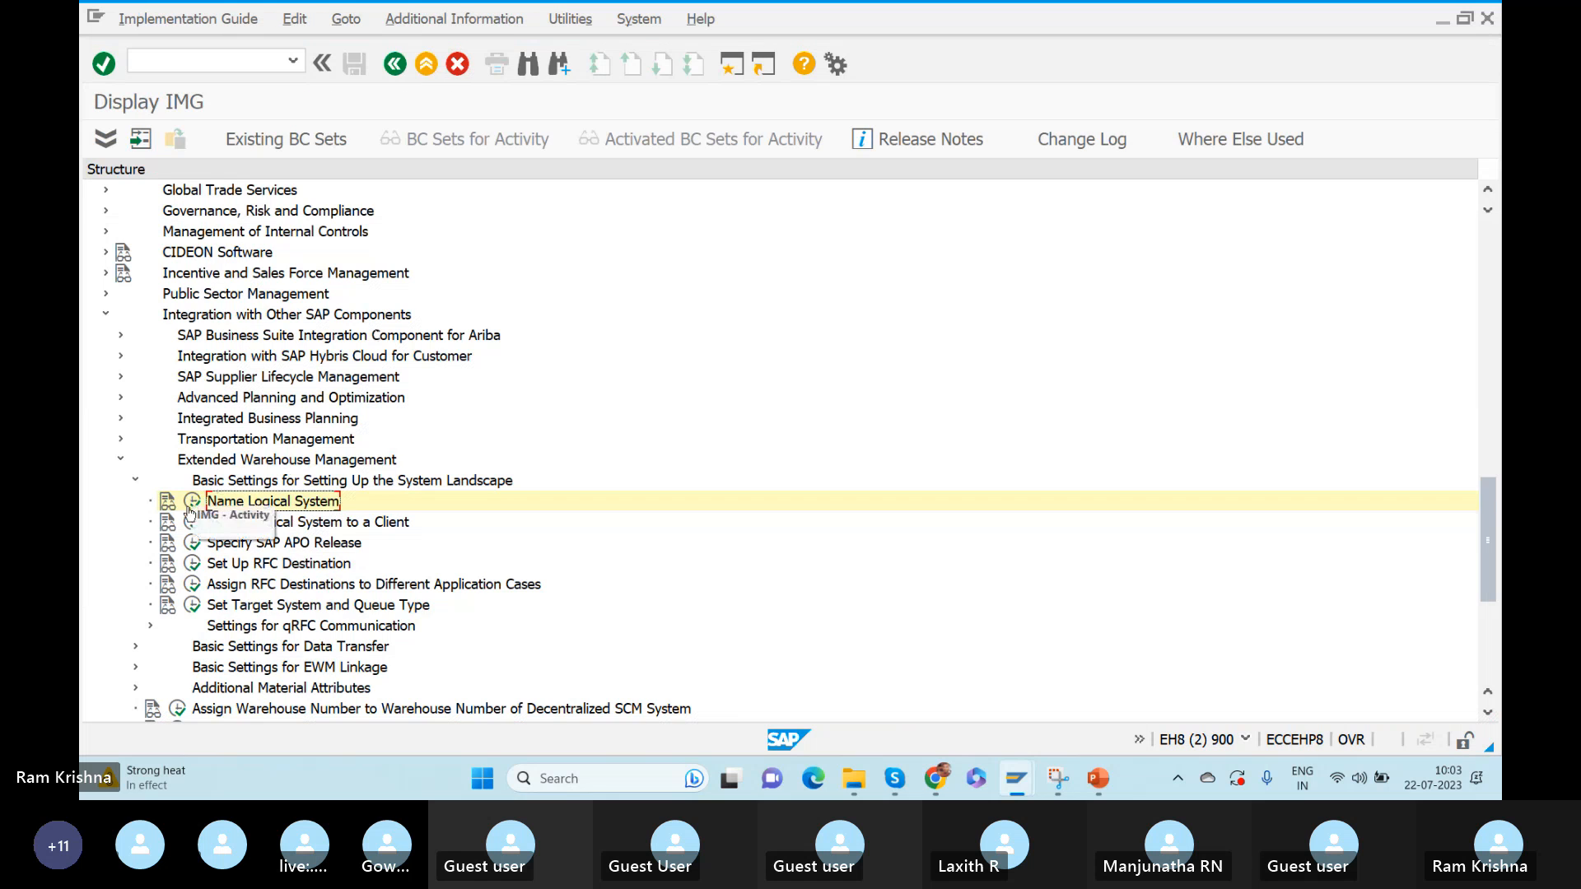
click(189, 505)
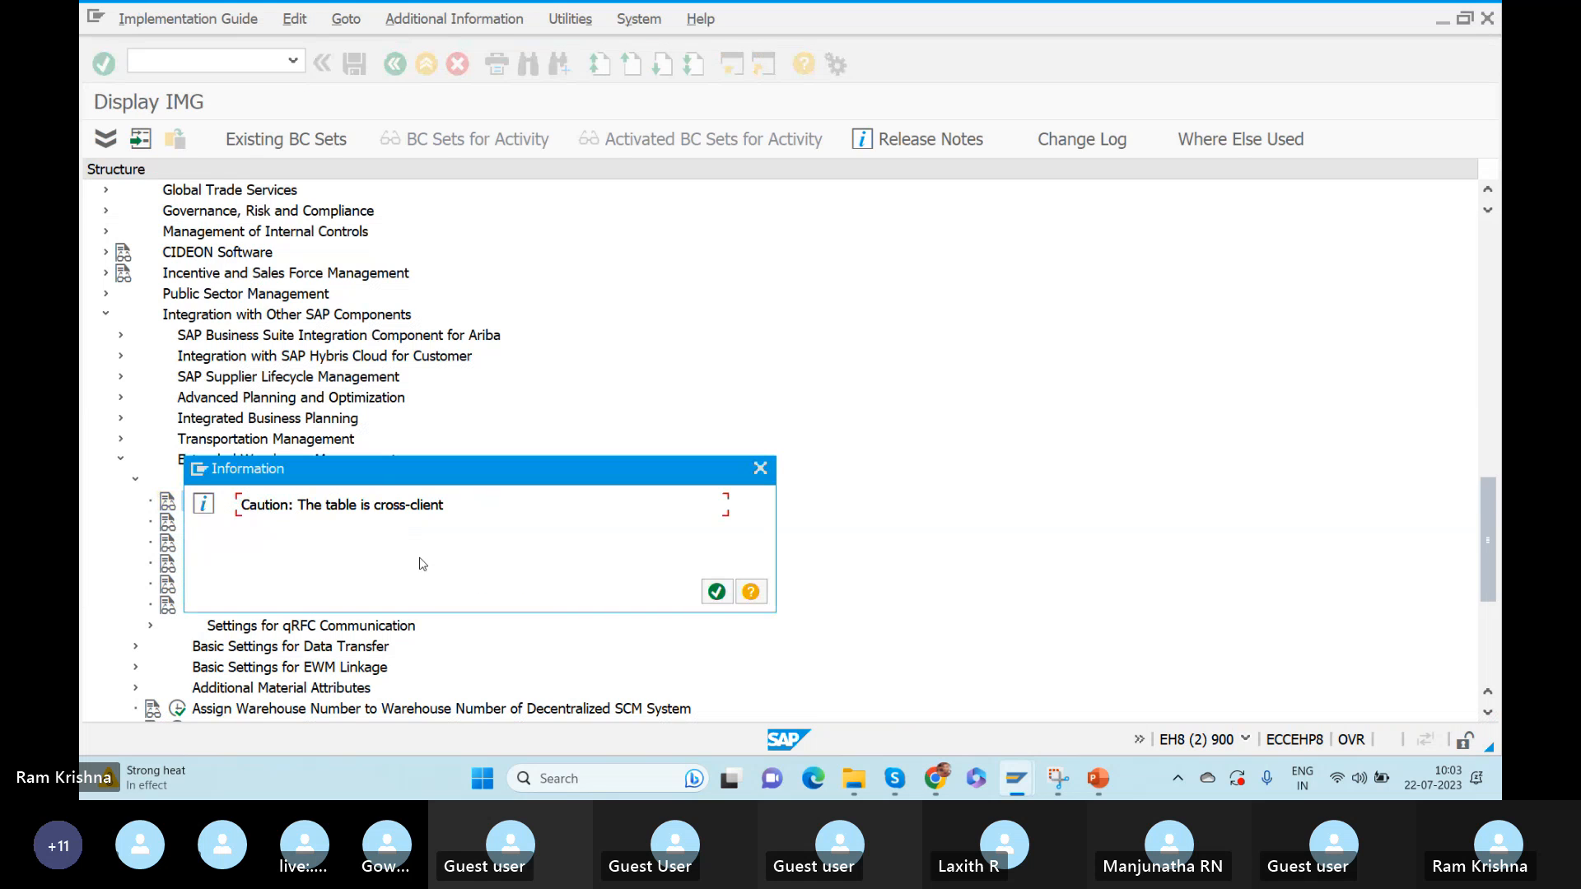
click(716, 591)
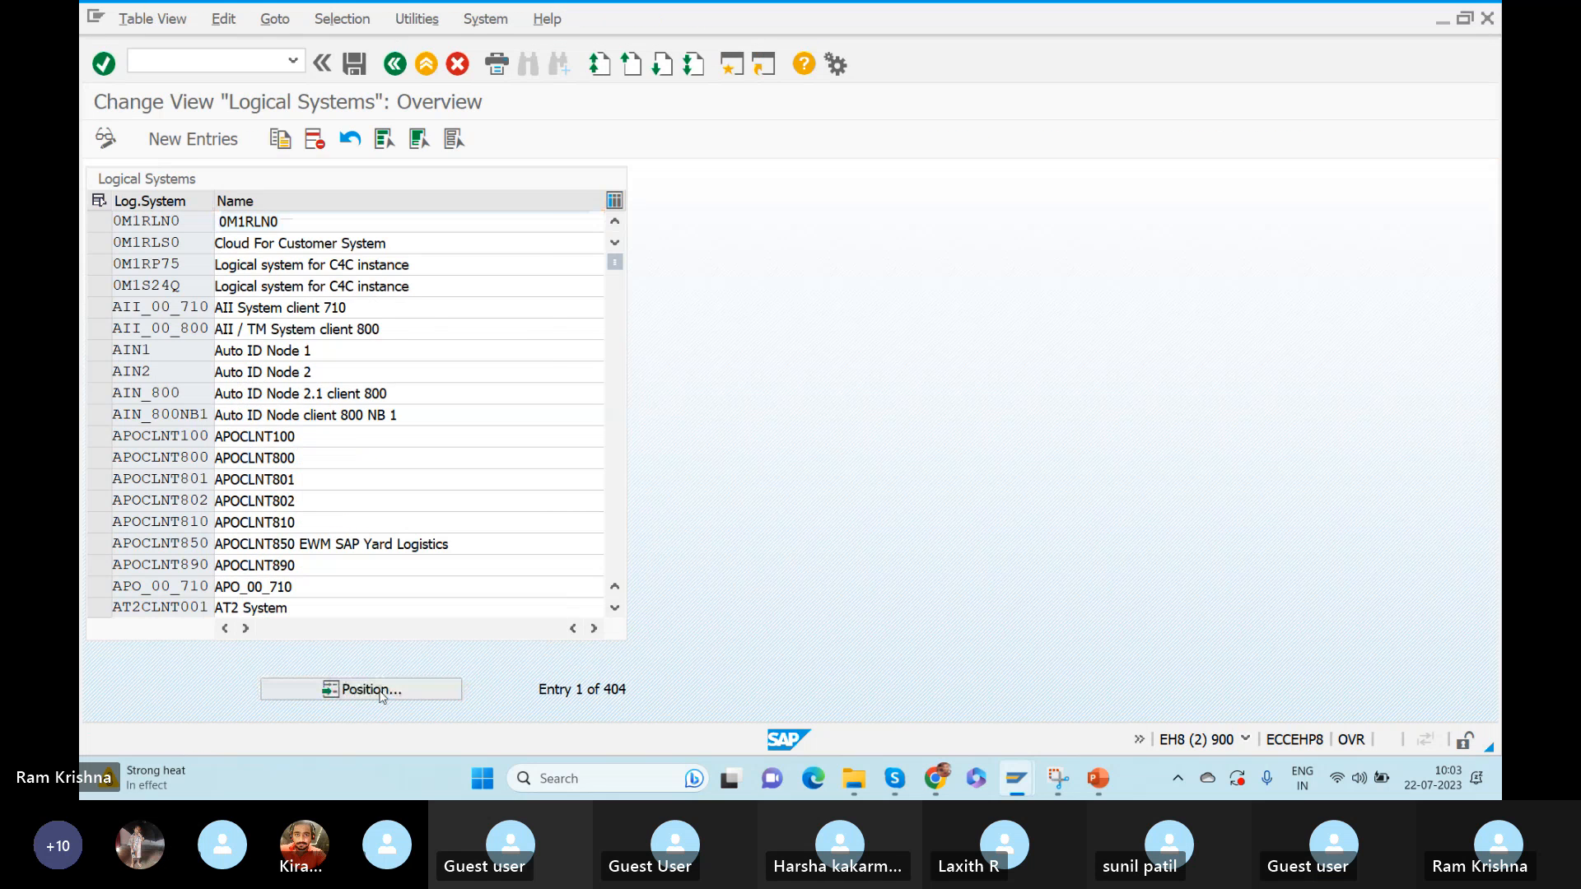
Position the Logical Systems list at N75CLNT110, checking the client number in the EWM session
click(371, 689)
text(N)
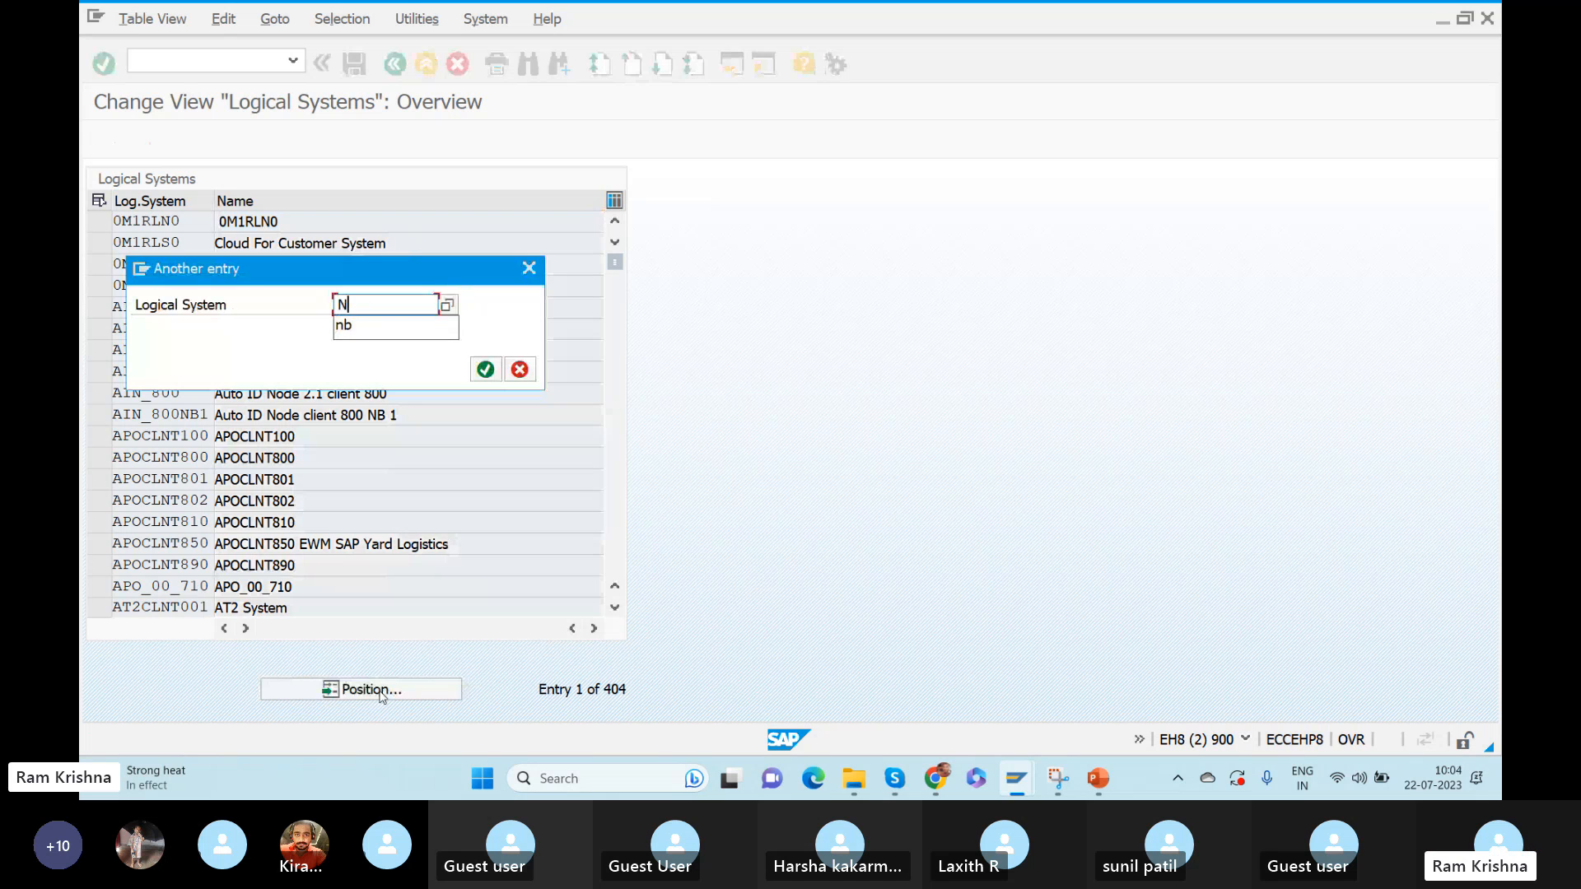
text(75CLNT)
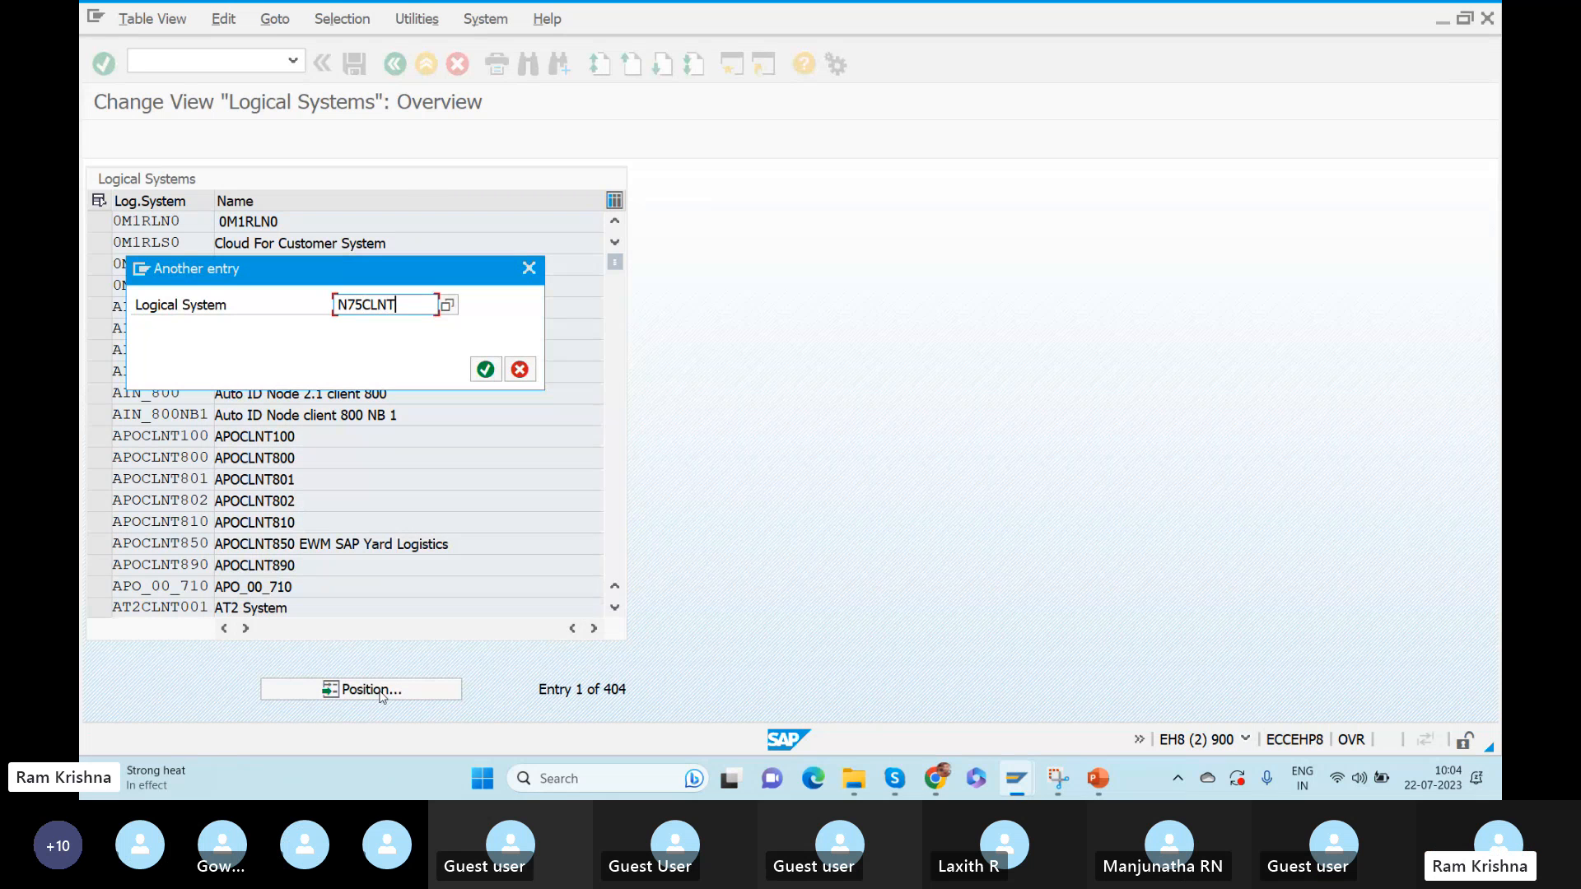
key(alt+Tab)
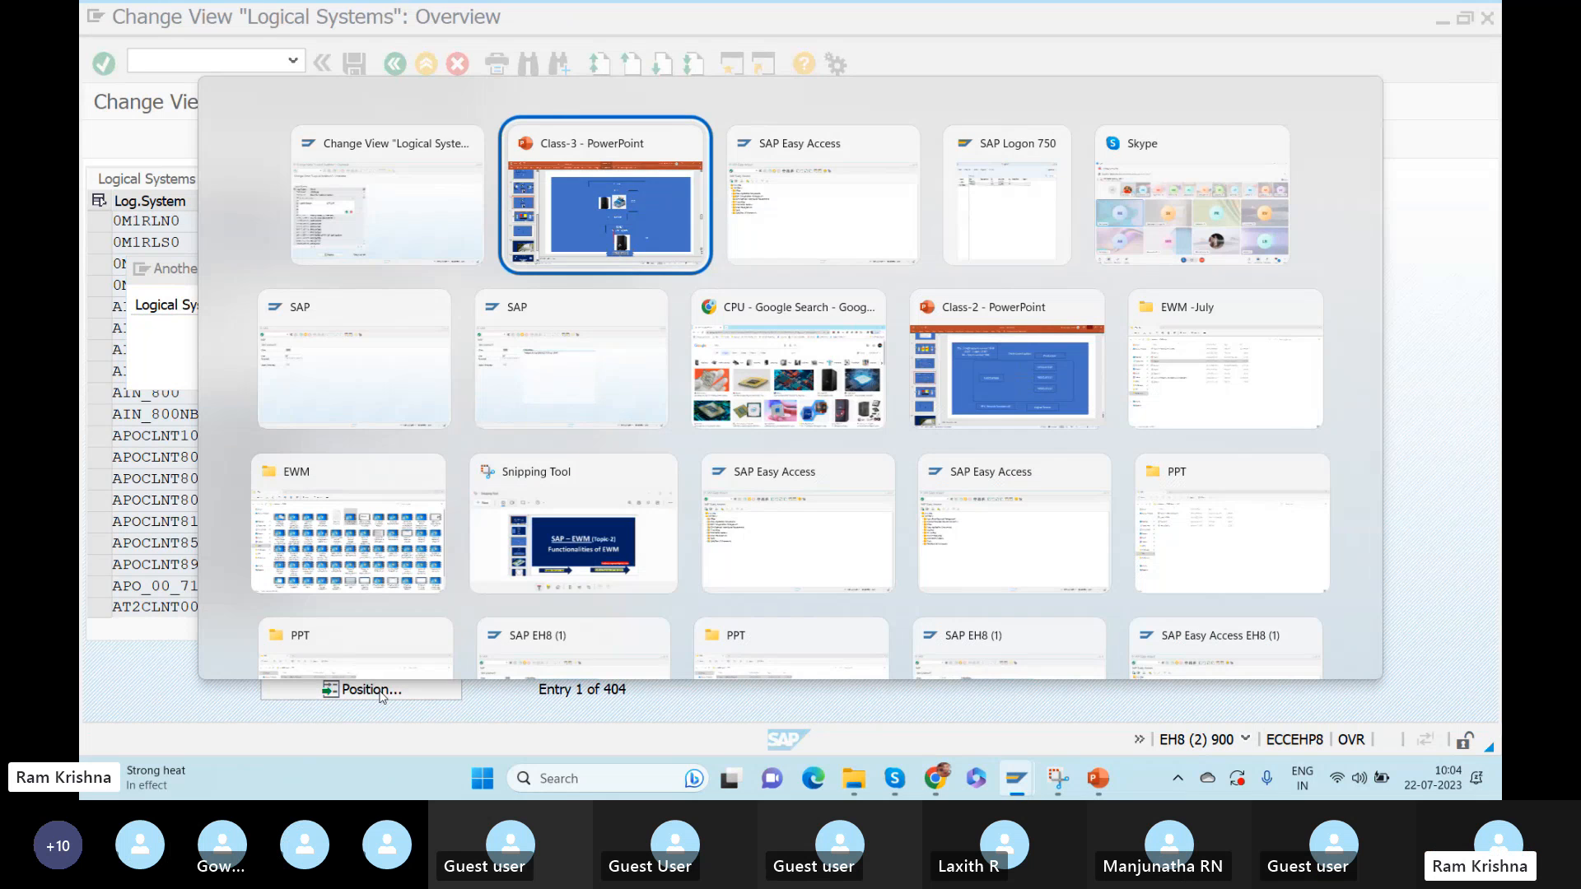
key(alt+Tab)
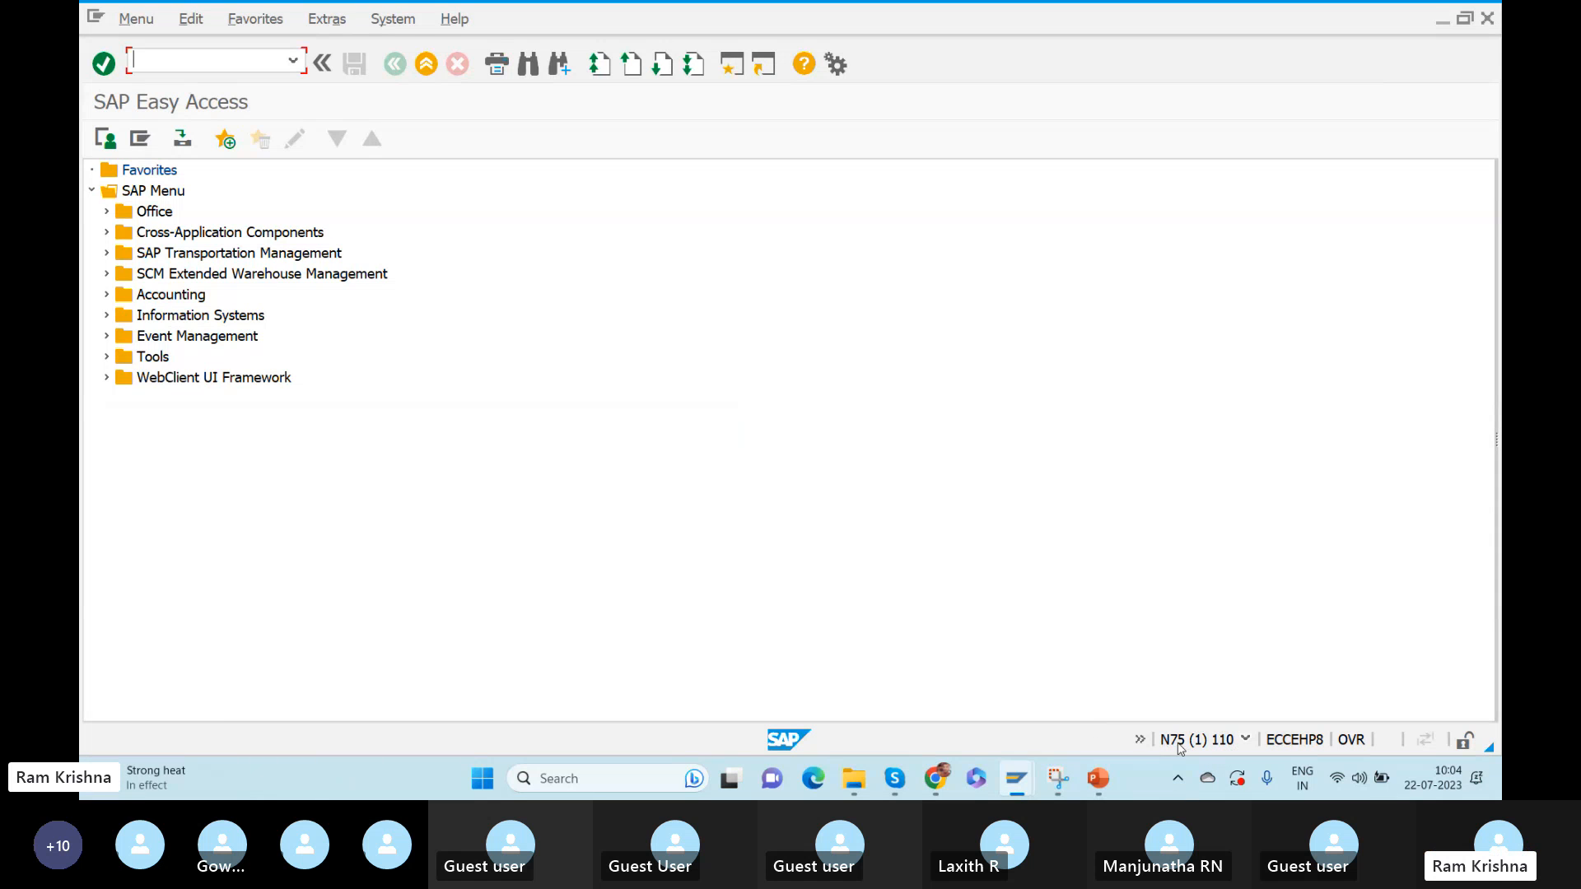
key(alt+Tab)
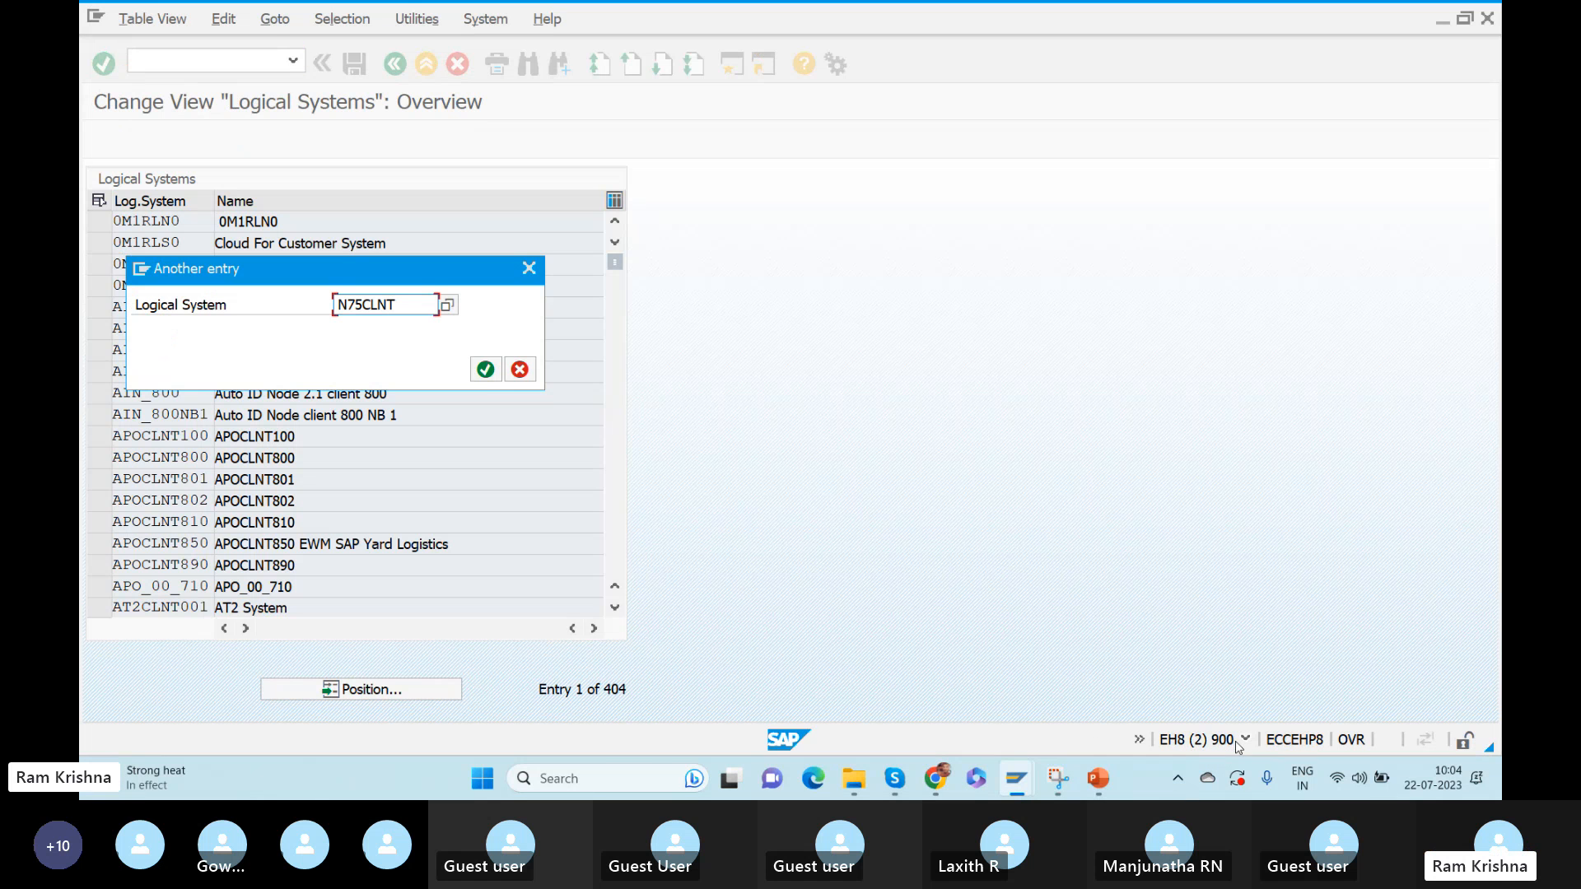
text(110)
click(484, 369)
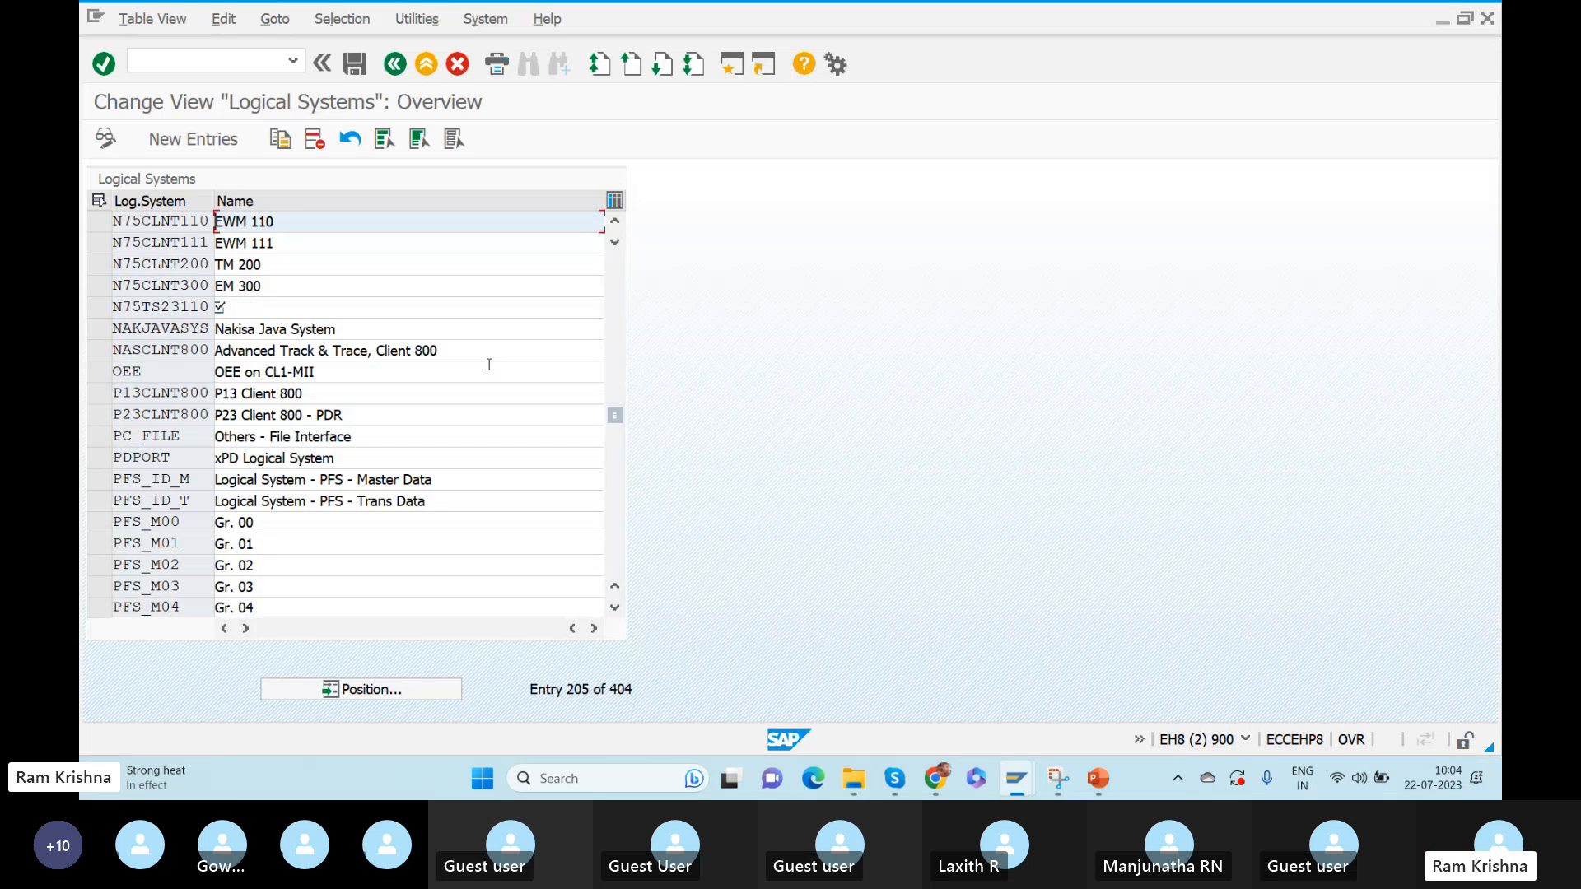
Highlight the N75CLNT110 and EWM 111 entries and compare them with the EWM label on the PowerPoint slide
double_click(117, 221)
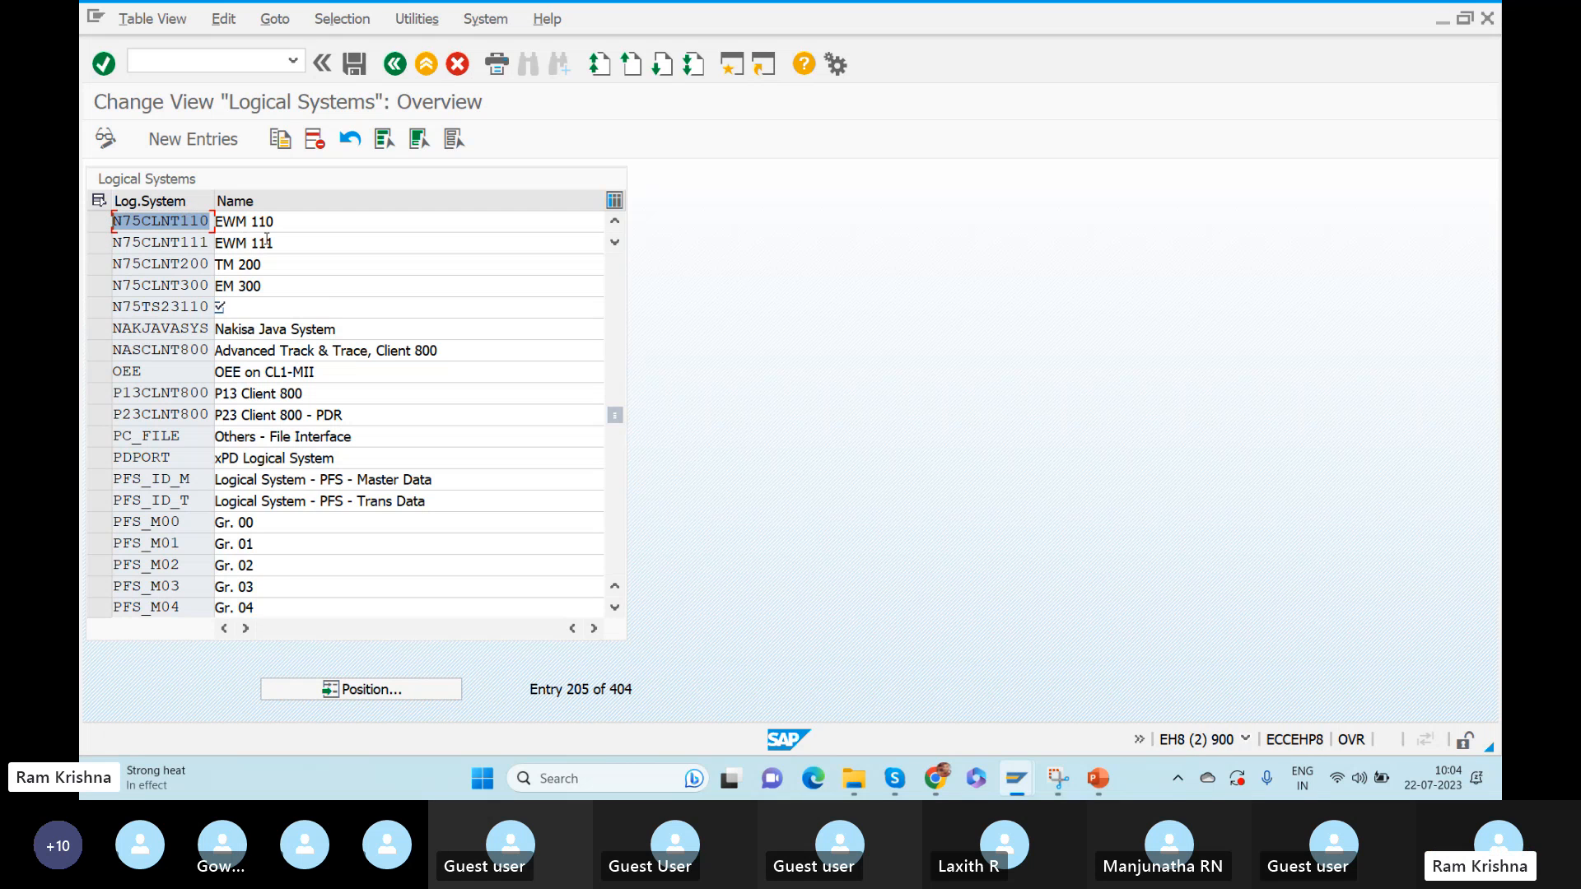
drag(307, 237, 202, 243)
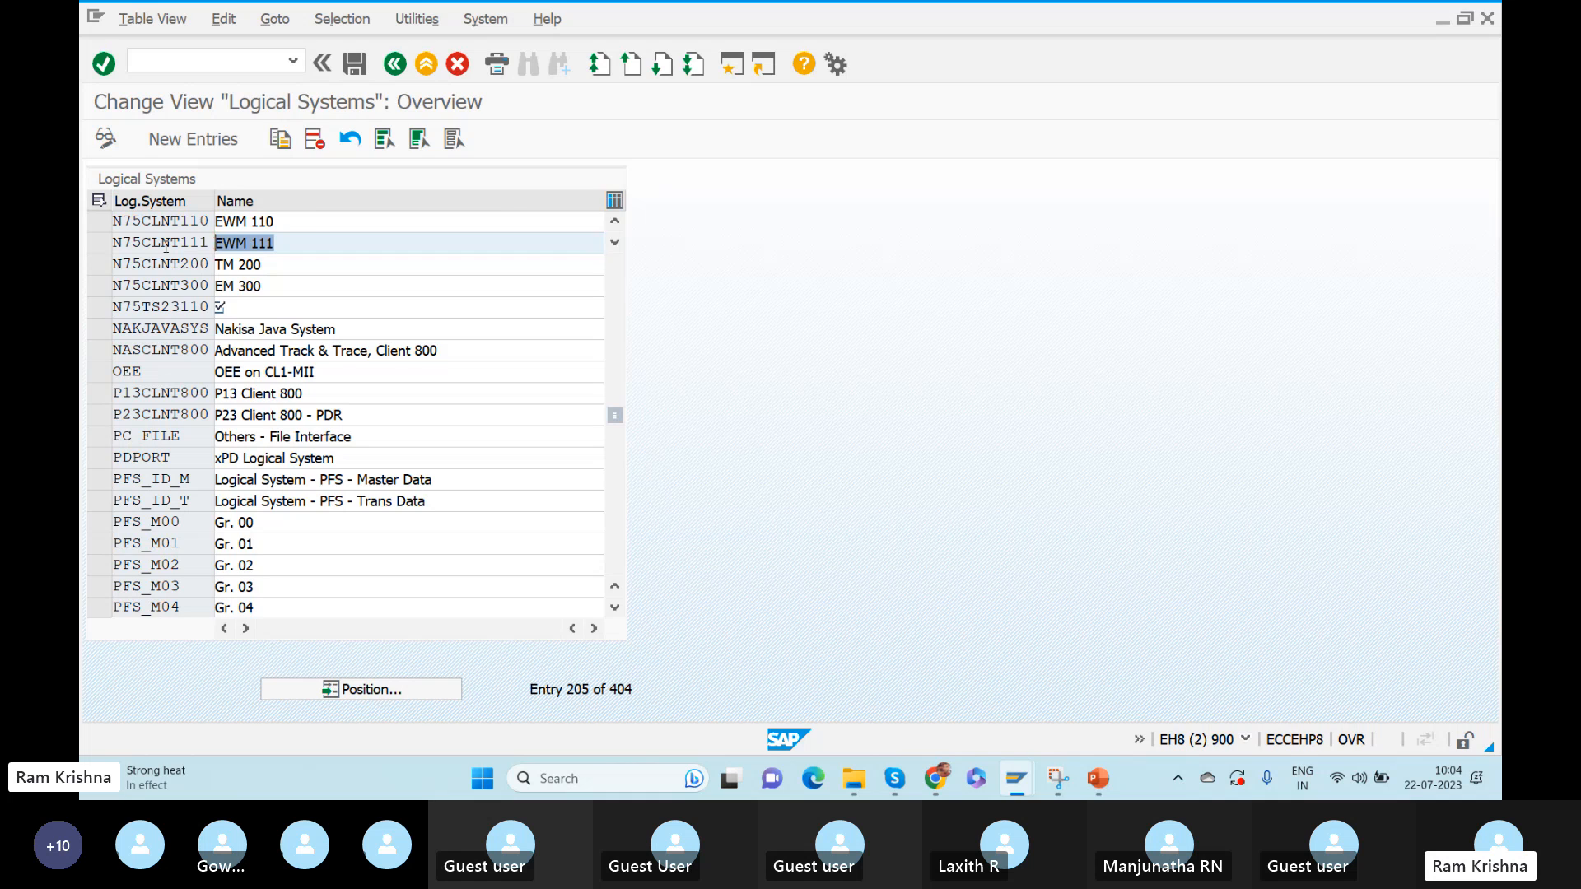
key(alt+Tab)
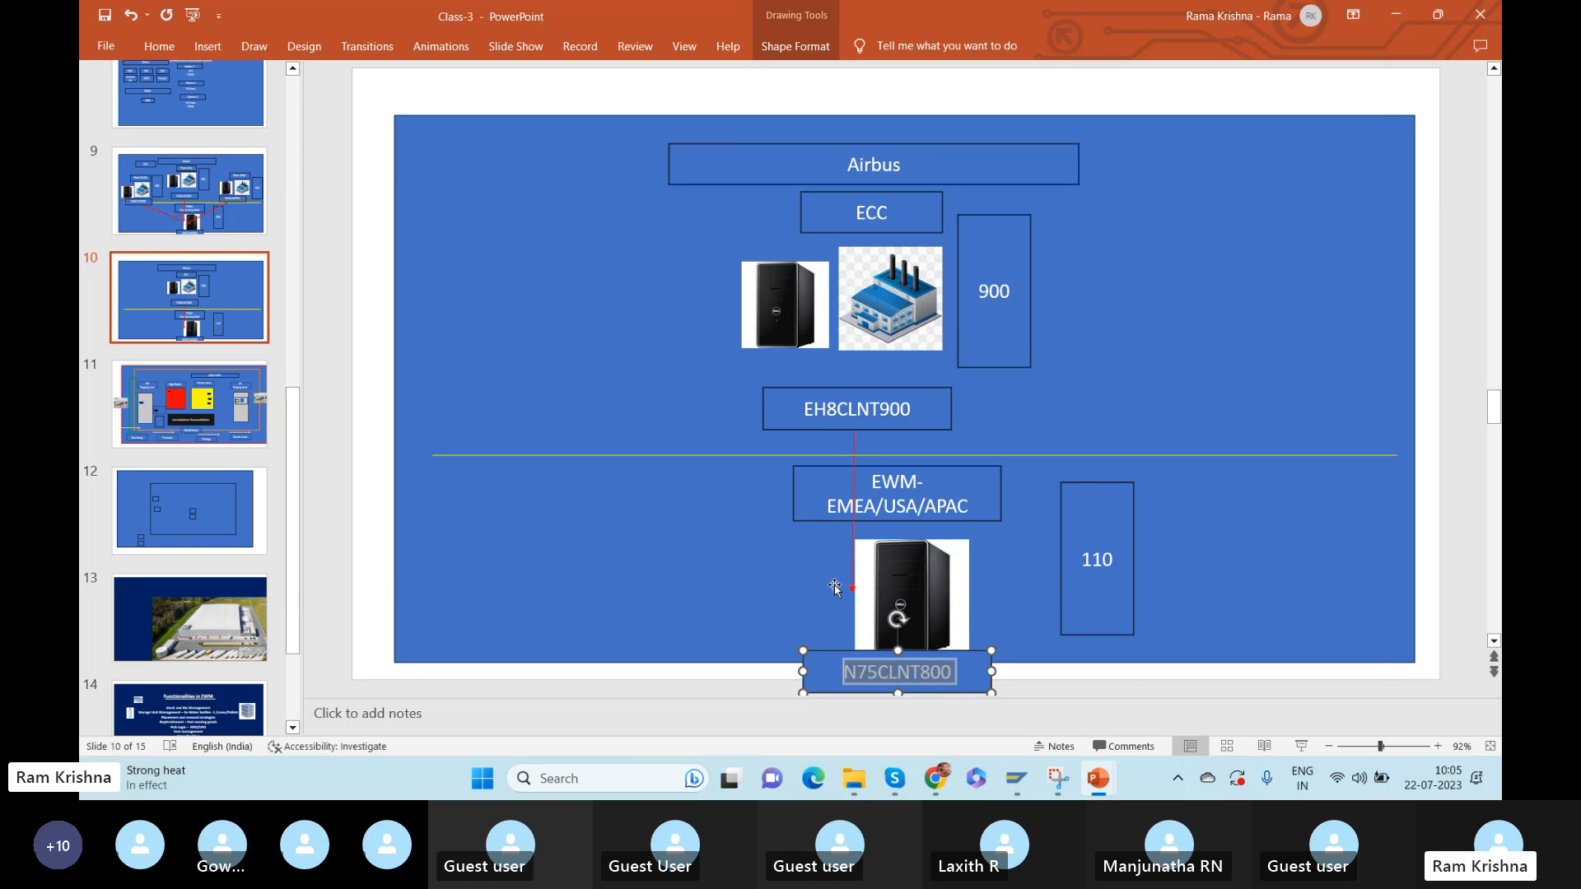
Switch to the SAP EWM session on N75 client 110 and display the SAP Reference IMG through transaction spro
key(alt+Tab)
key(Tab)
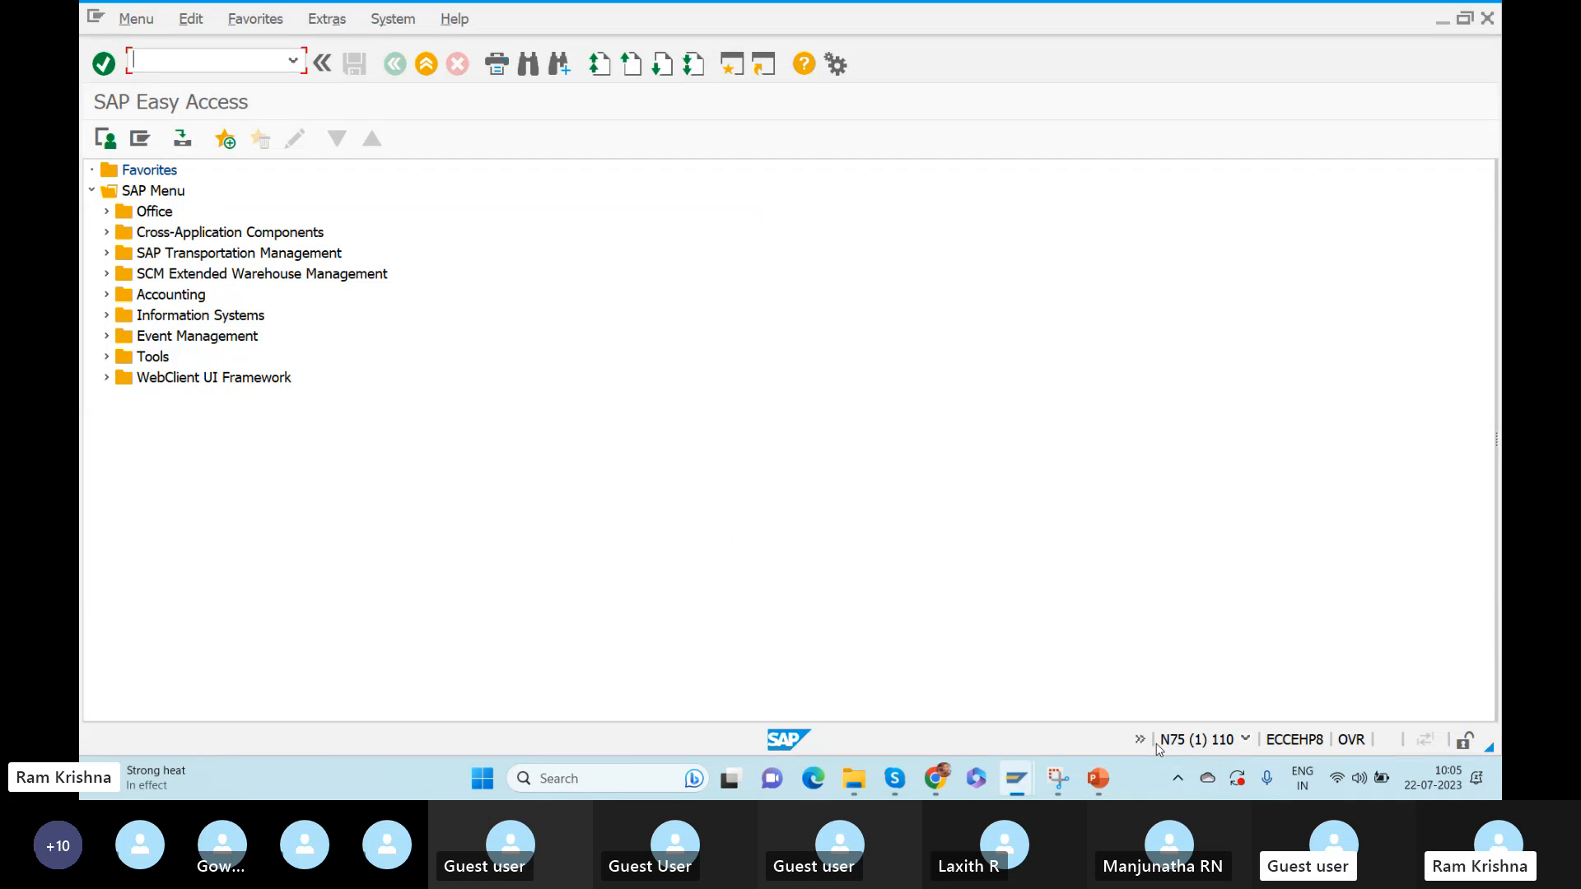
click(175, 58)
text(spro)
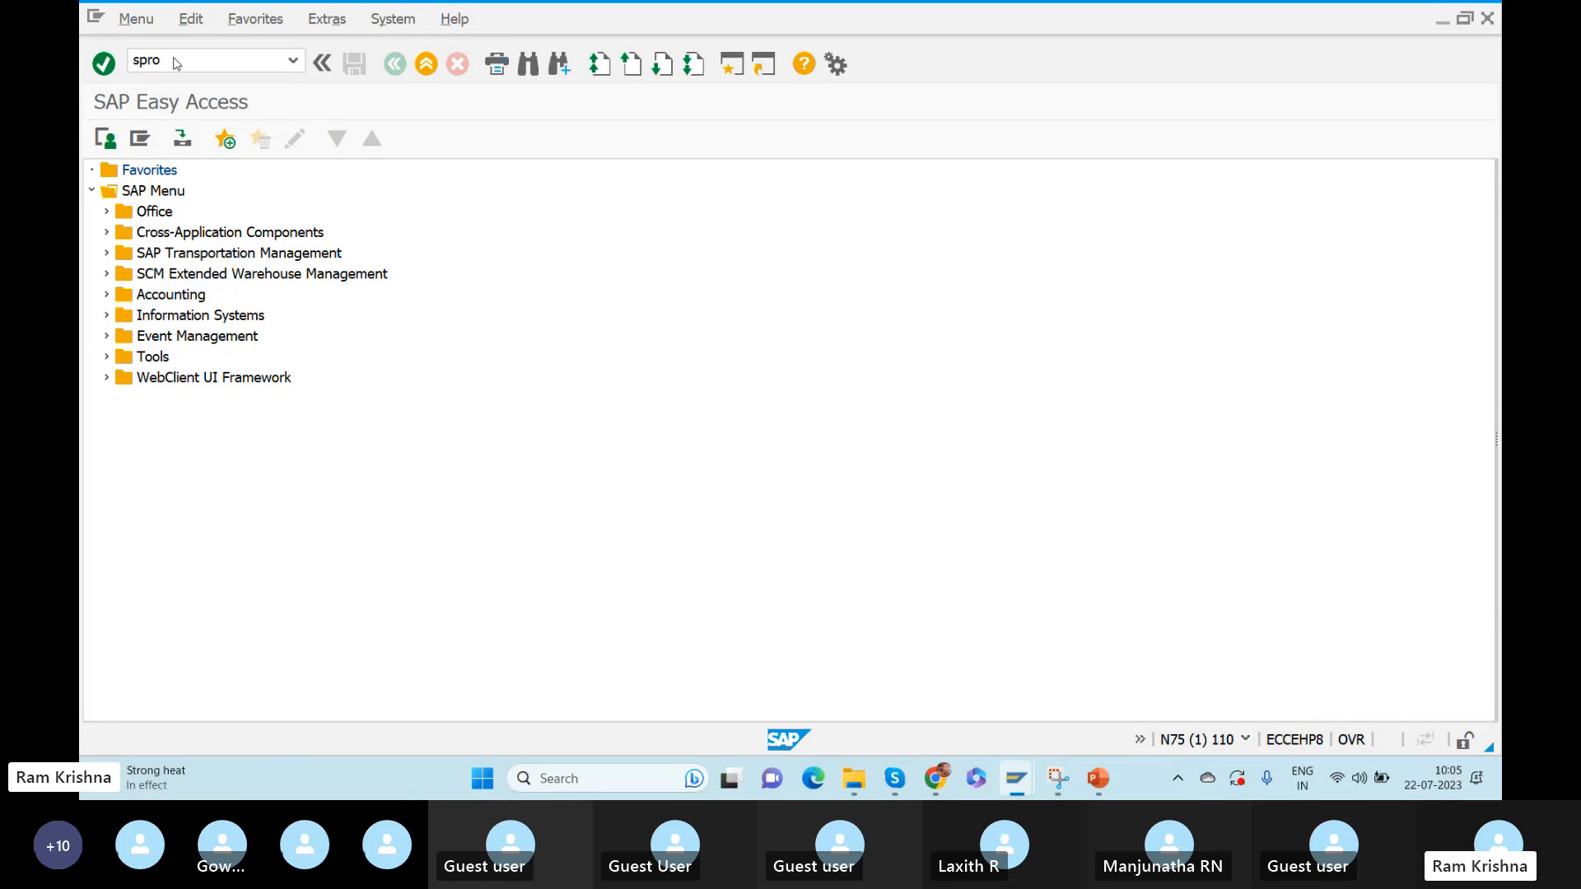
key(Return)
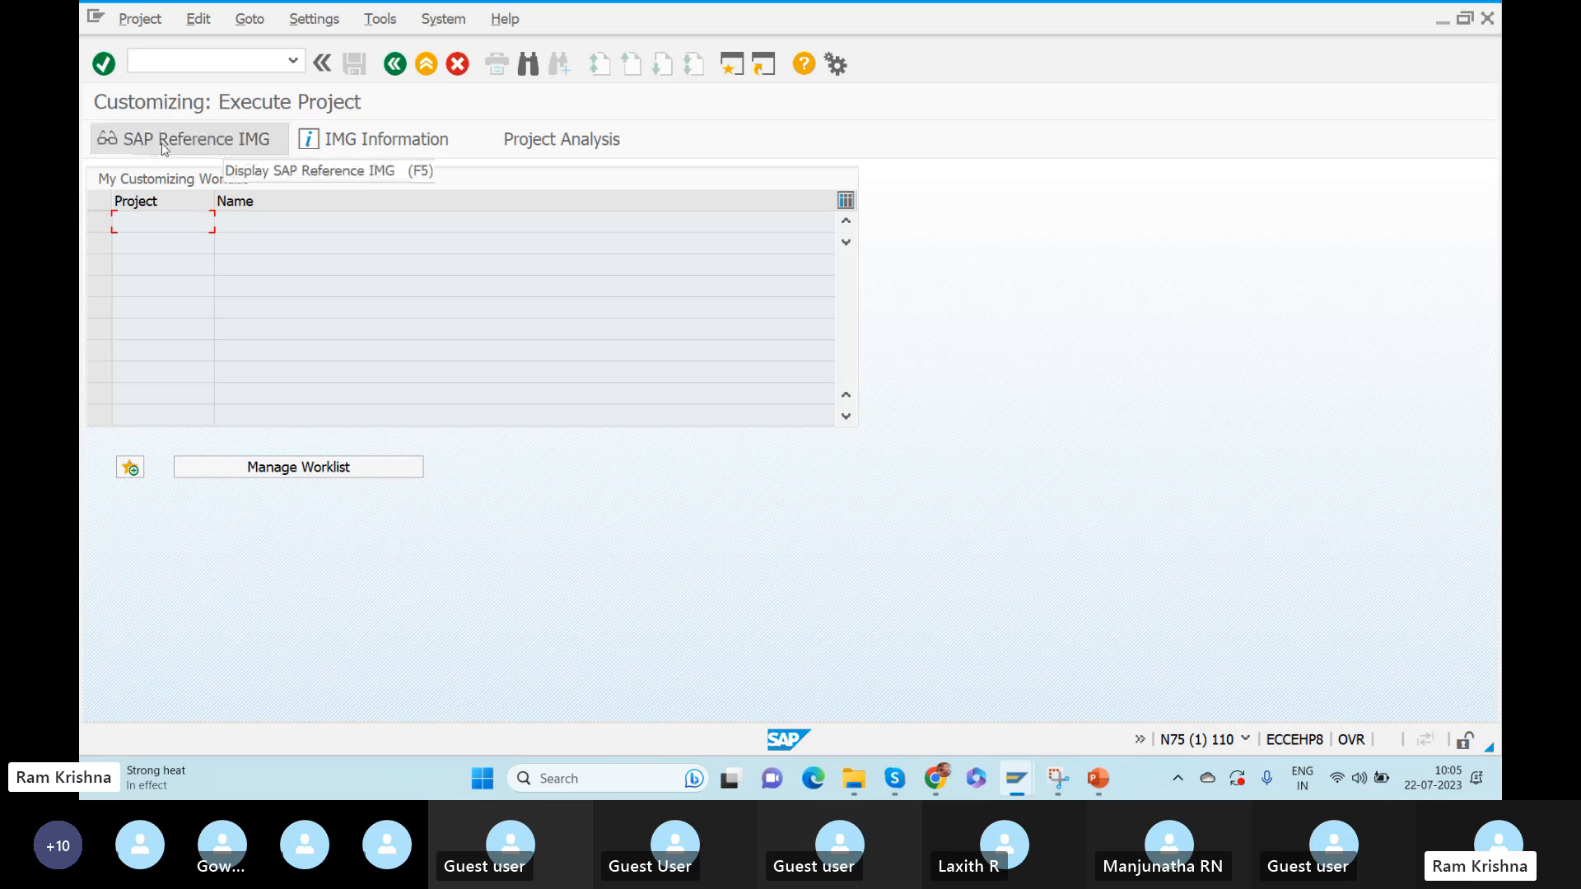
click(232, 144)
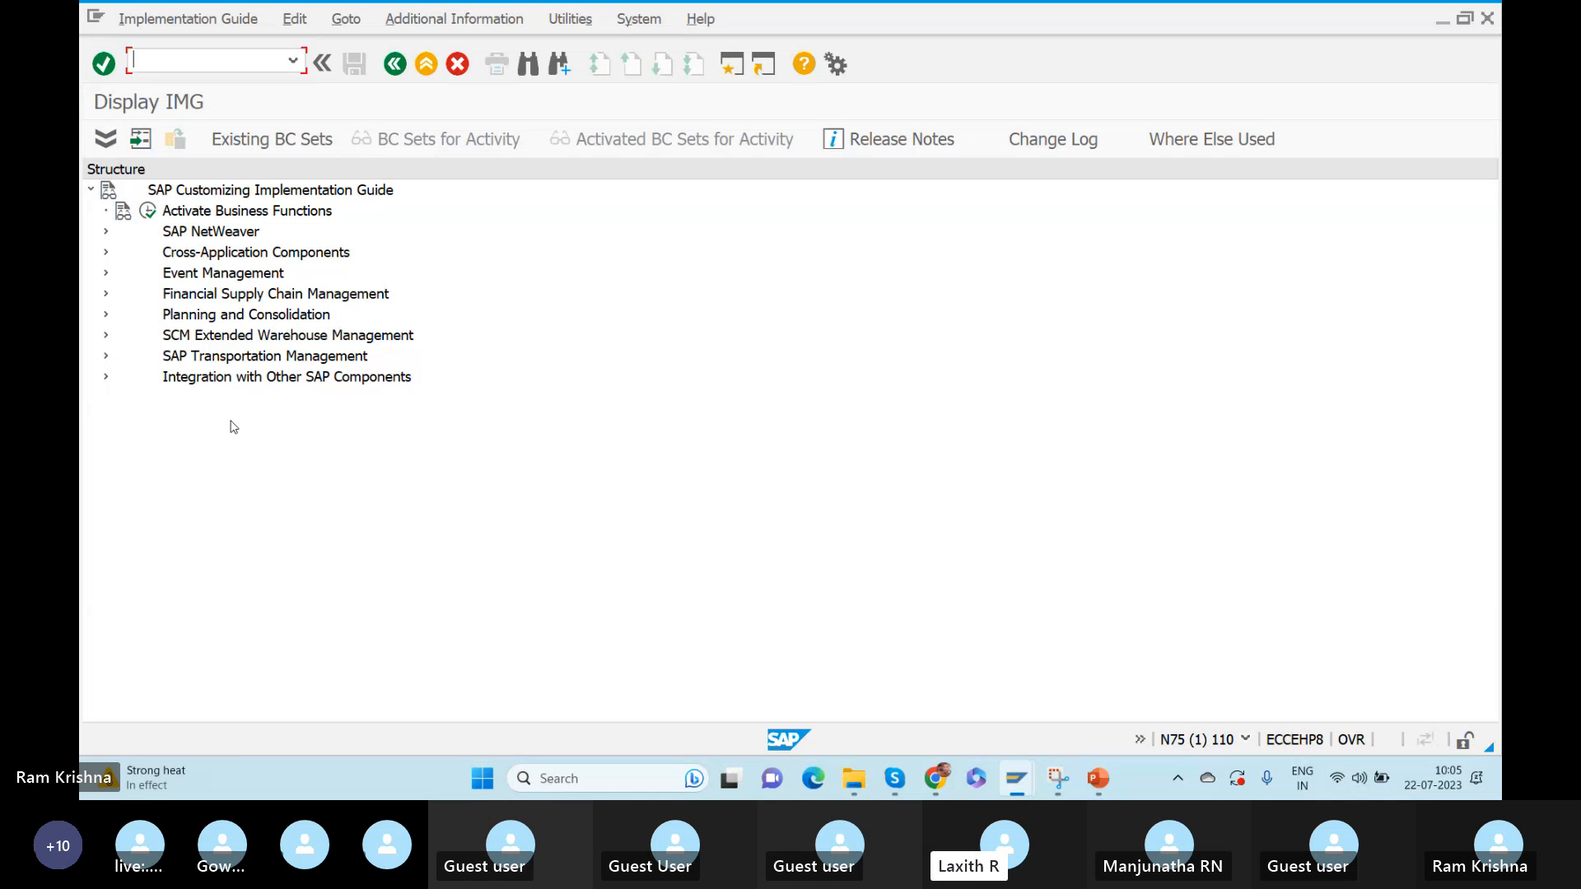
Expand the SCM Extended Warehouse Management node in the EWM system's IMG
click(183, 380)
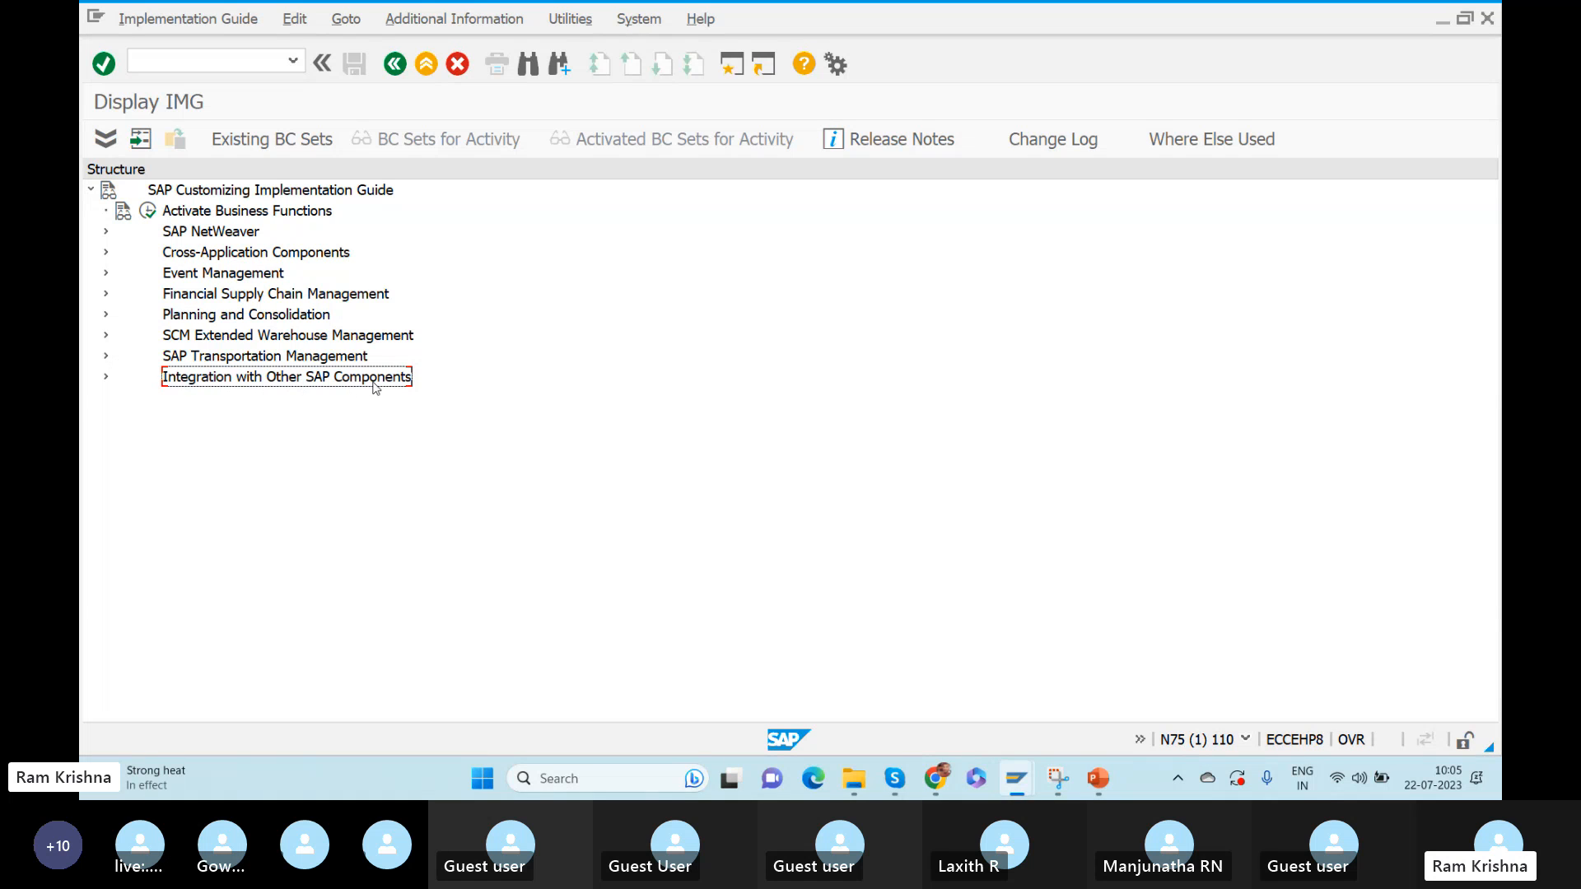
click(193, 339)
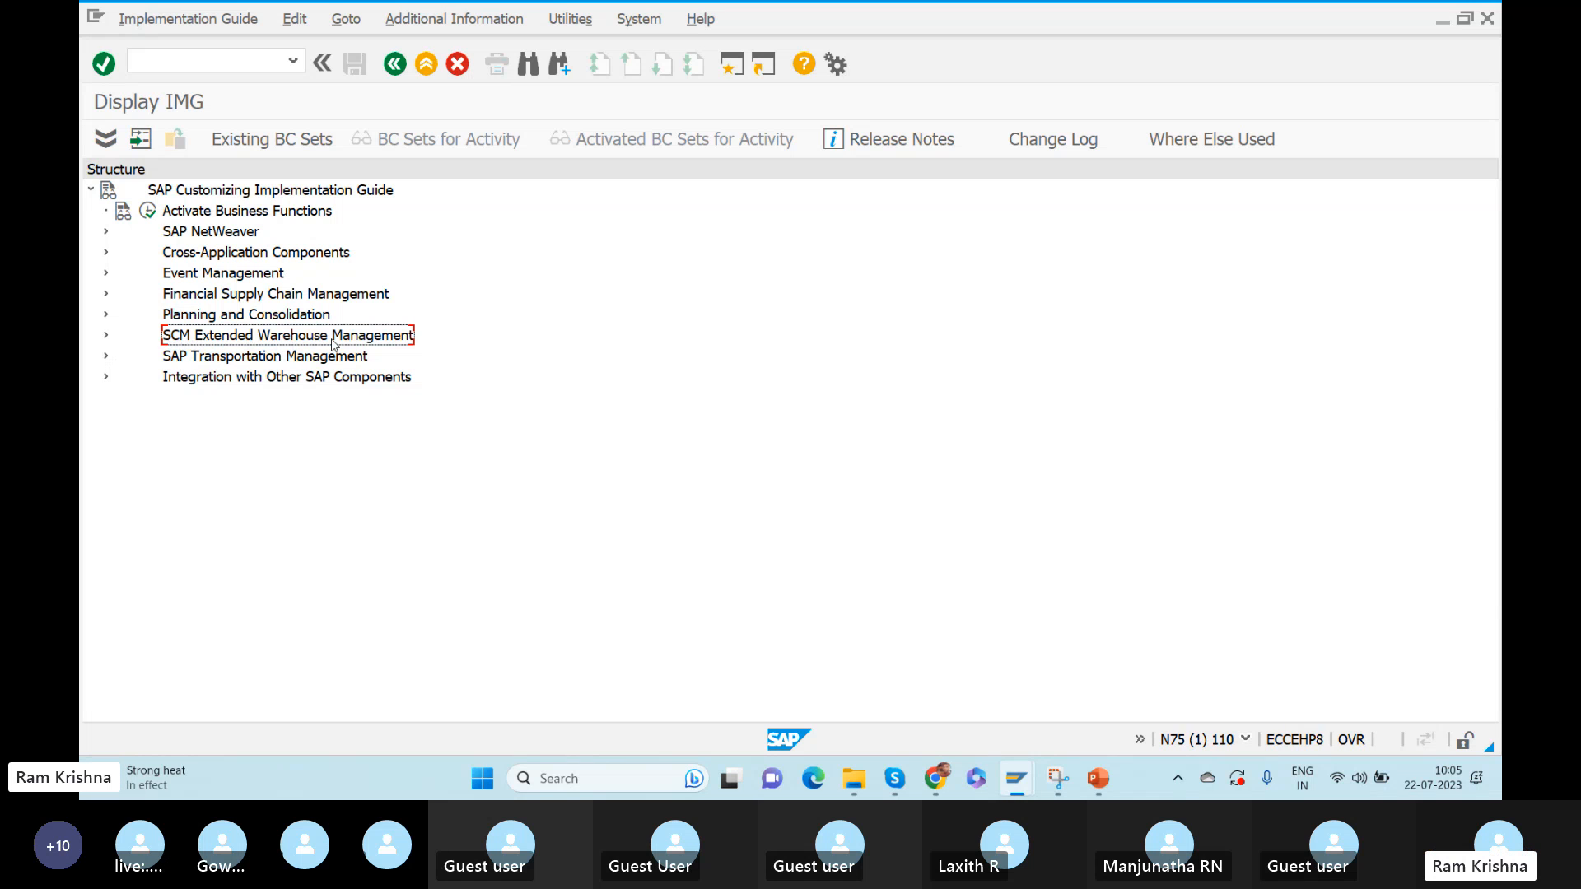
click(106, 335)
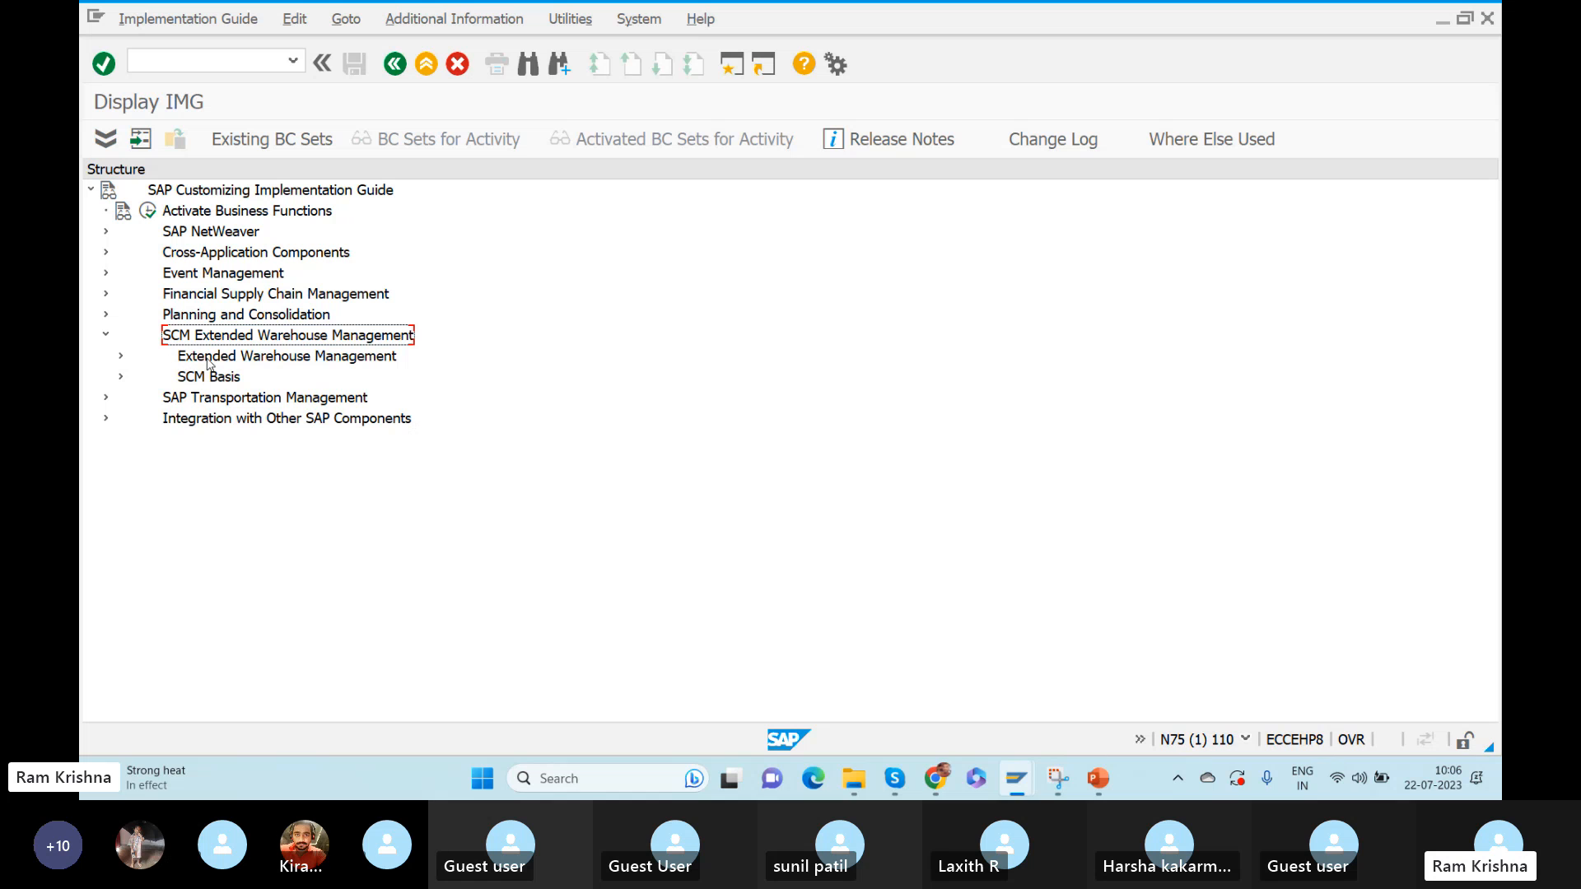
Review the Extended Warehouse Management and SCM Basis branches beneath SCM Extended Warehouse Management
click(120, 357)
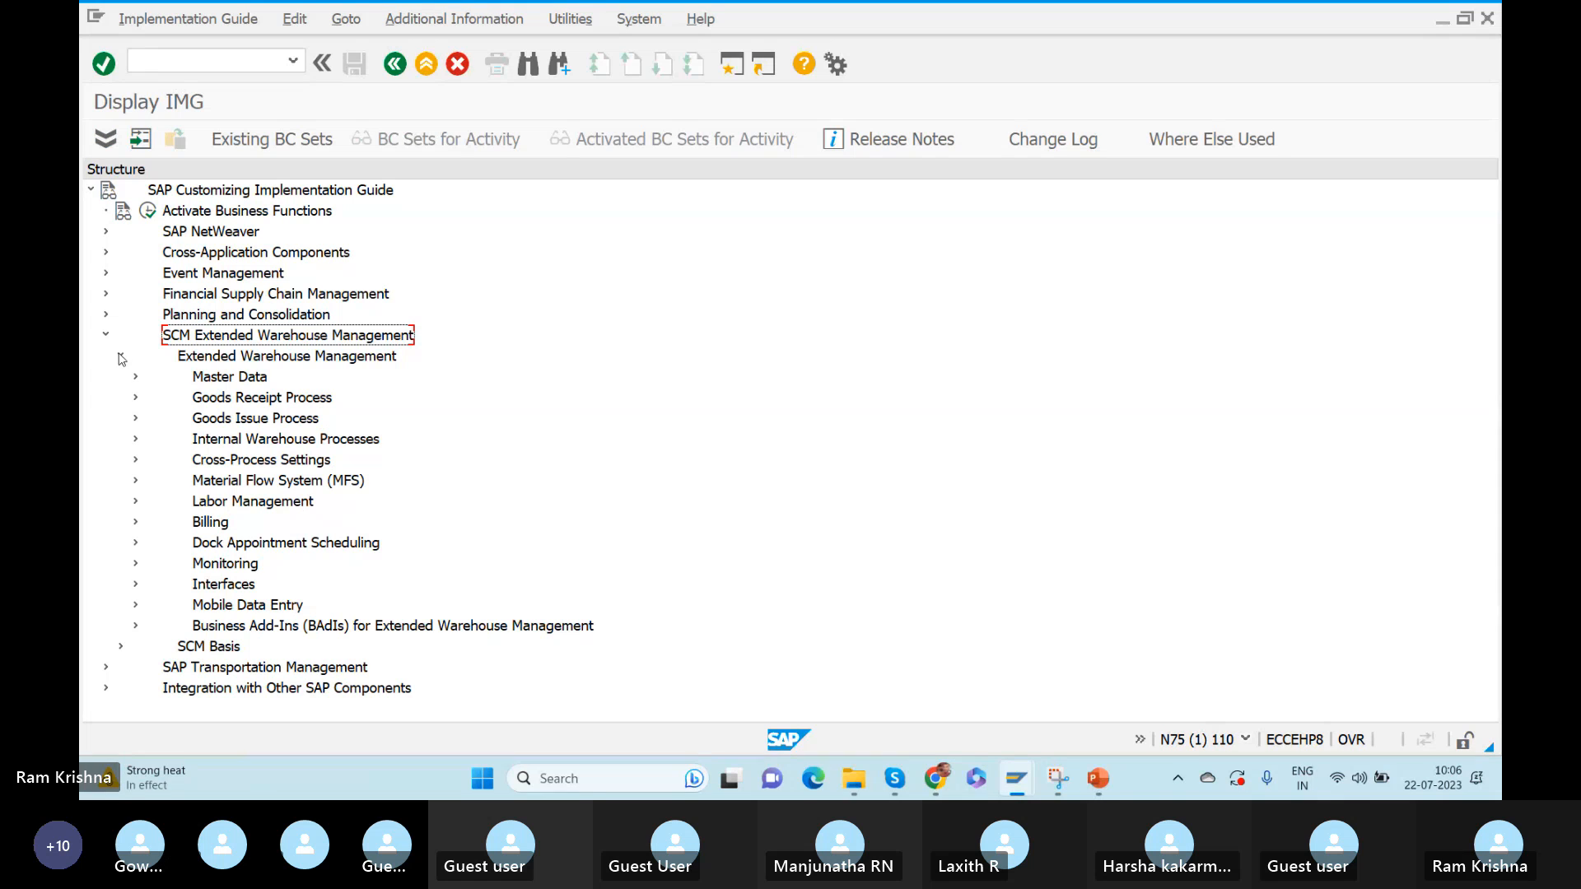
click(121, 357)
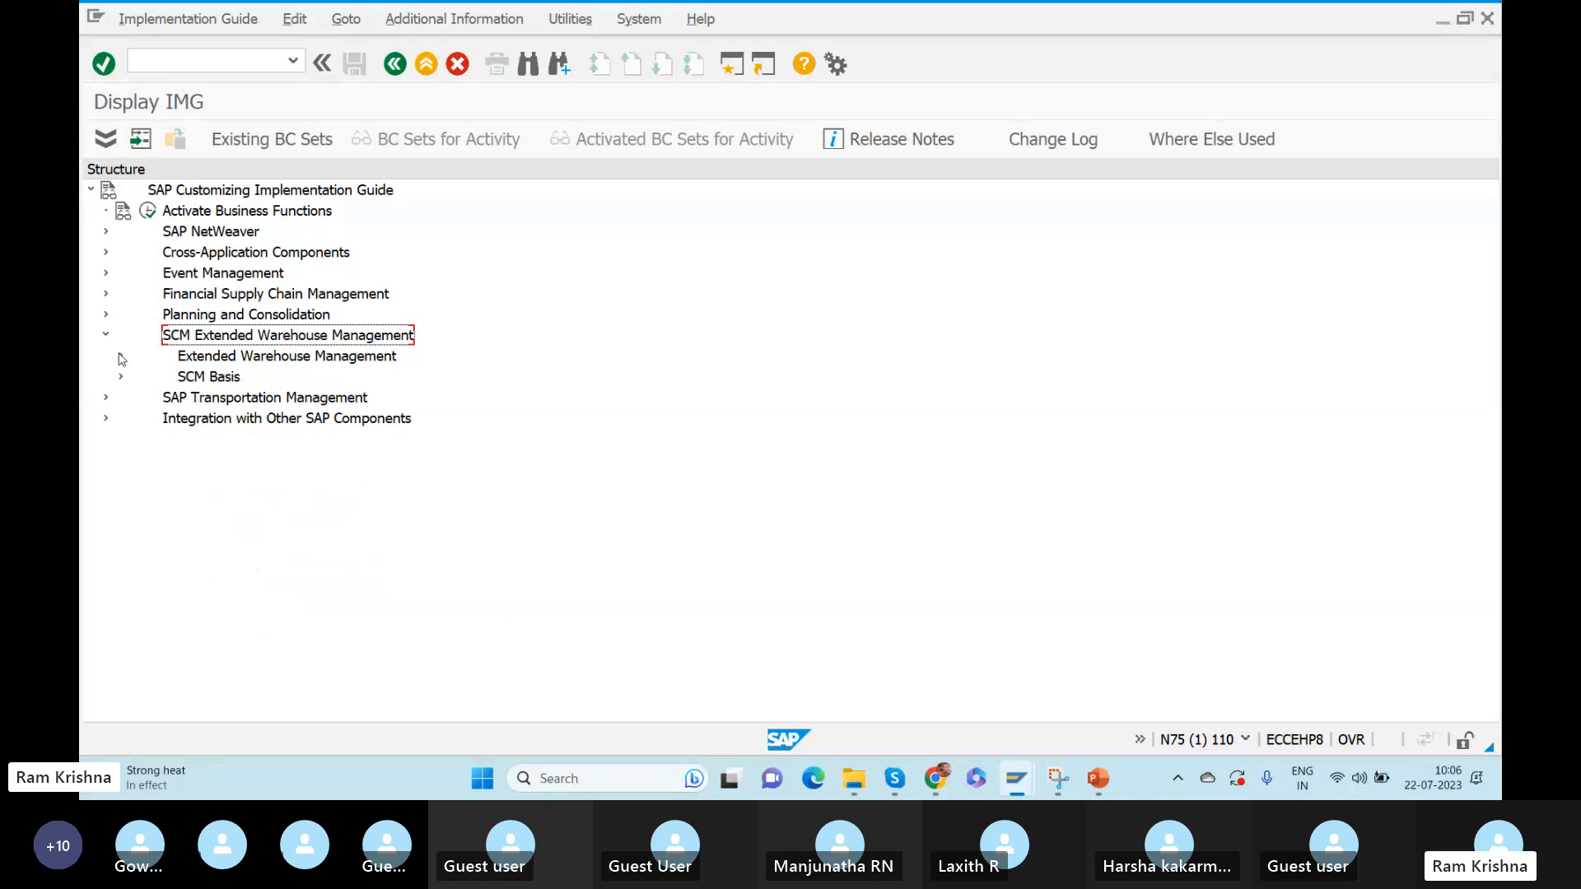
click(181, 359)
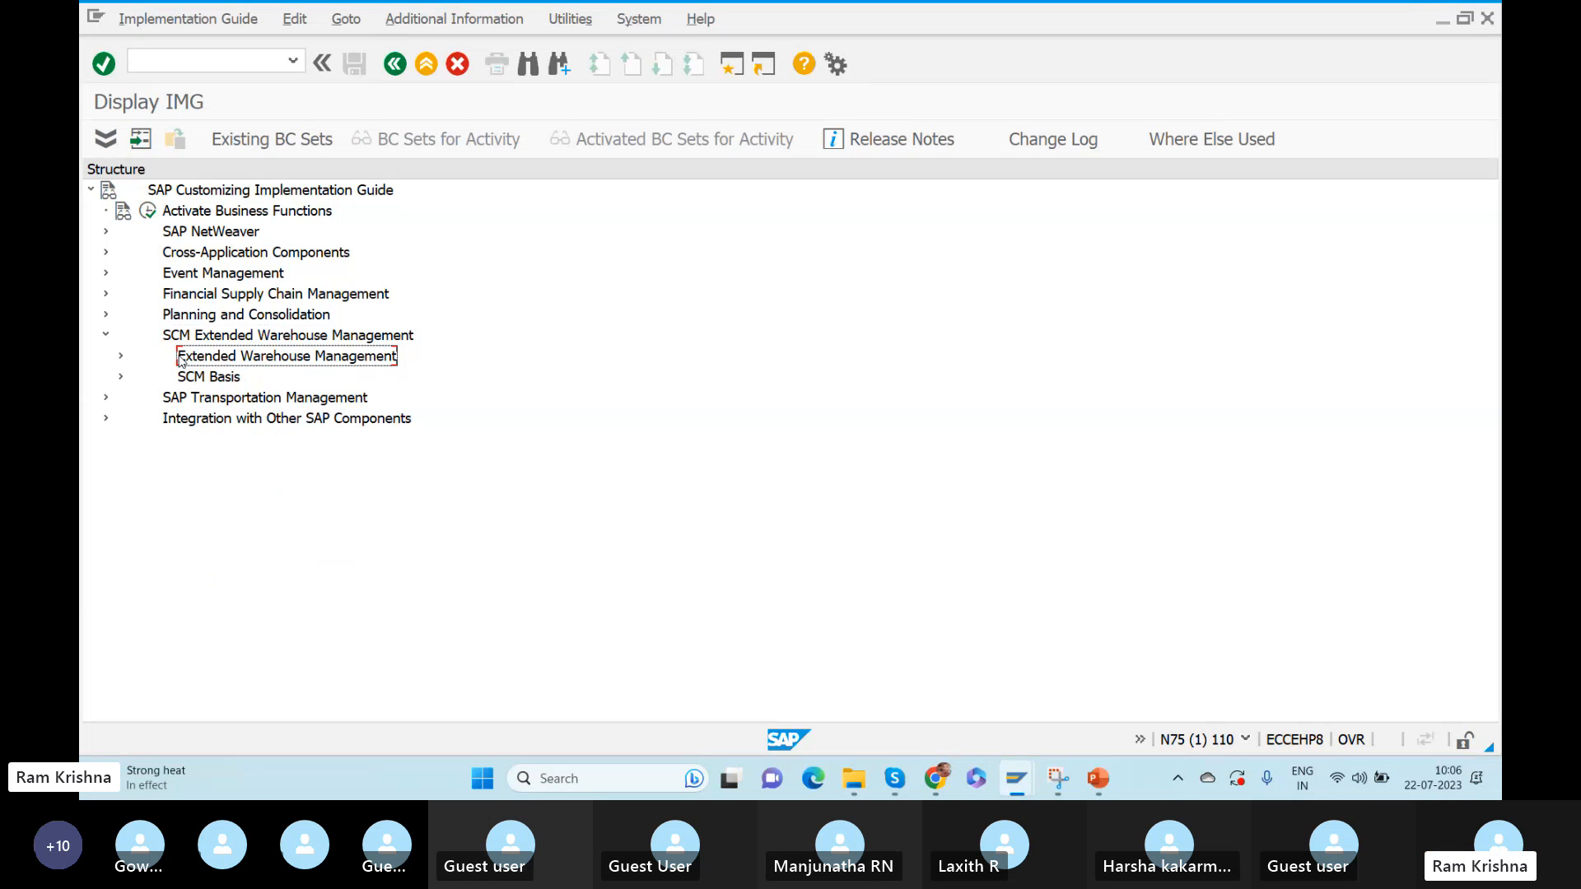
click(194, 385)
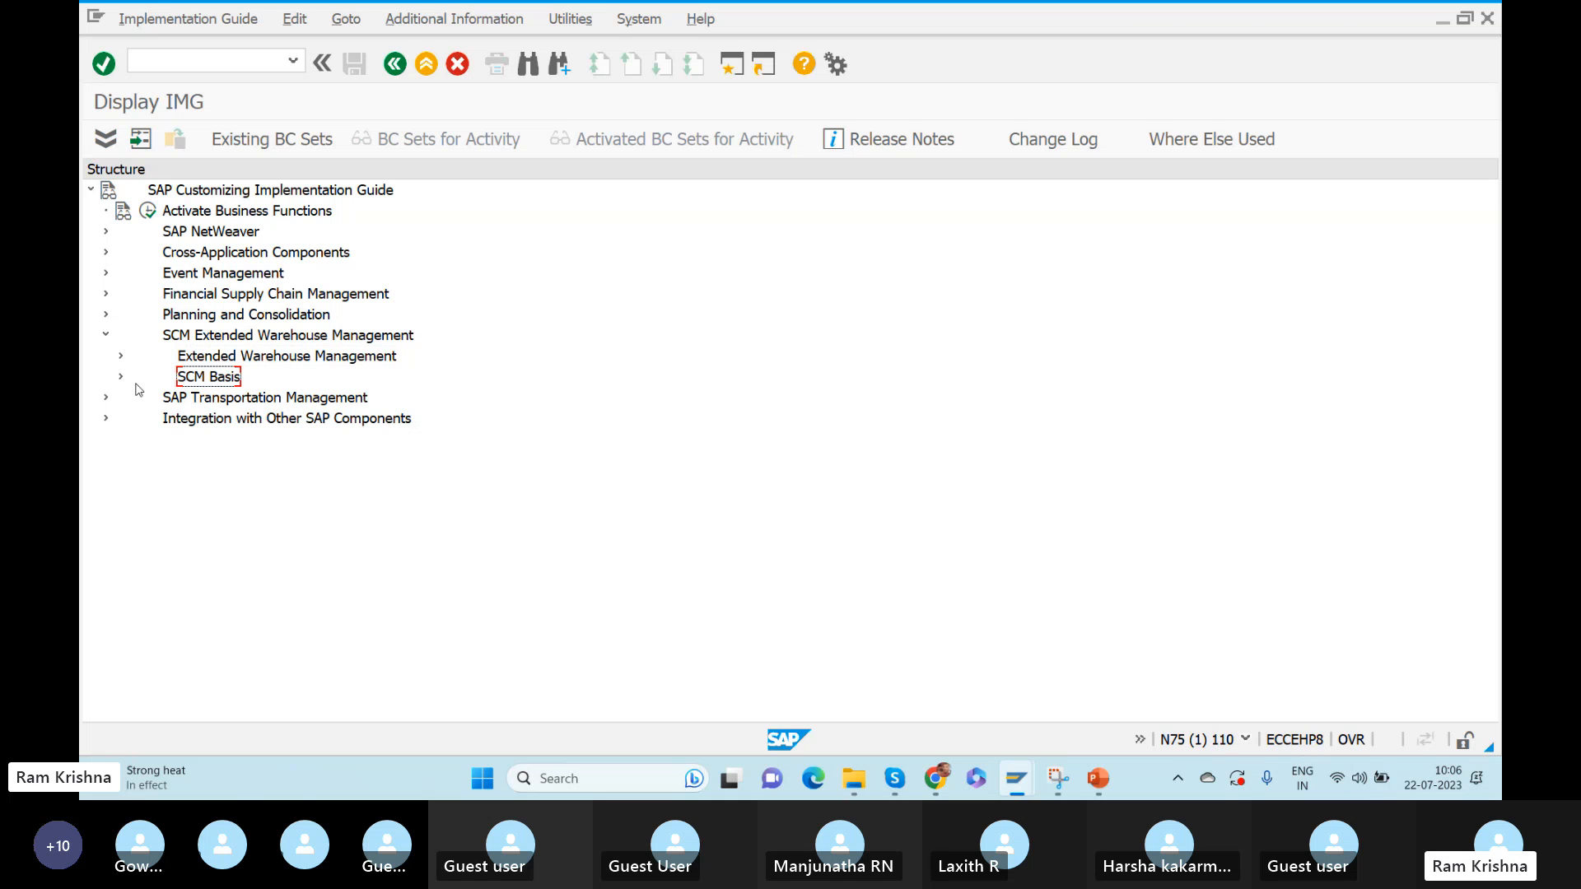
click(106, 335)
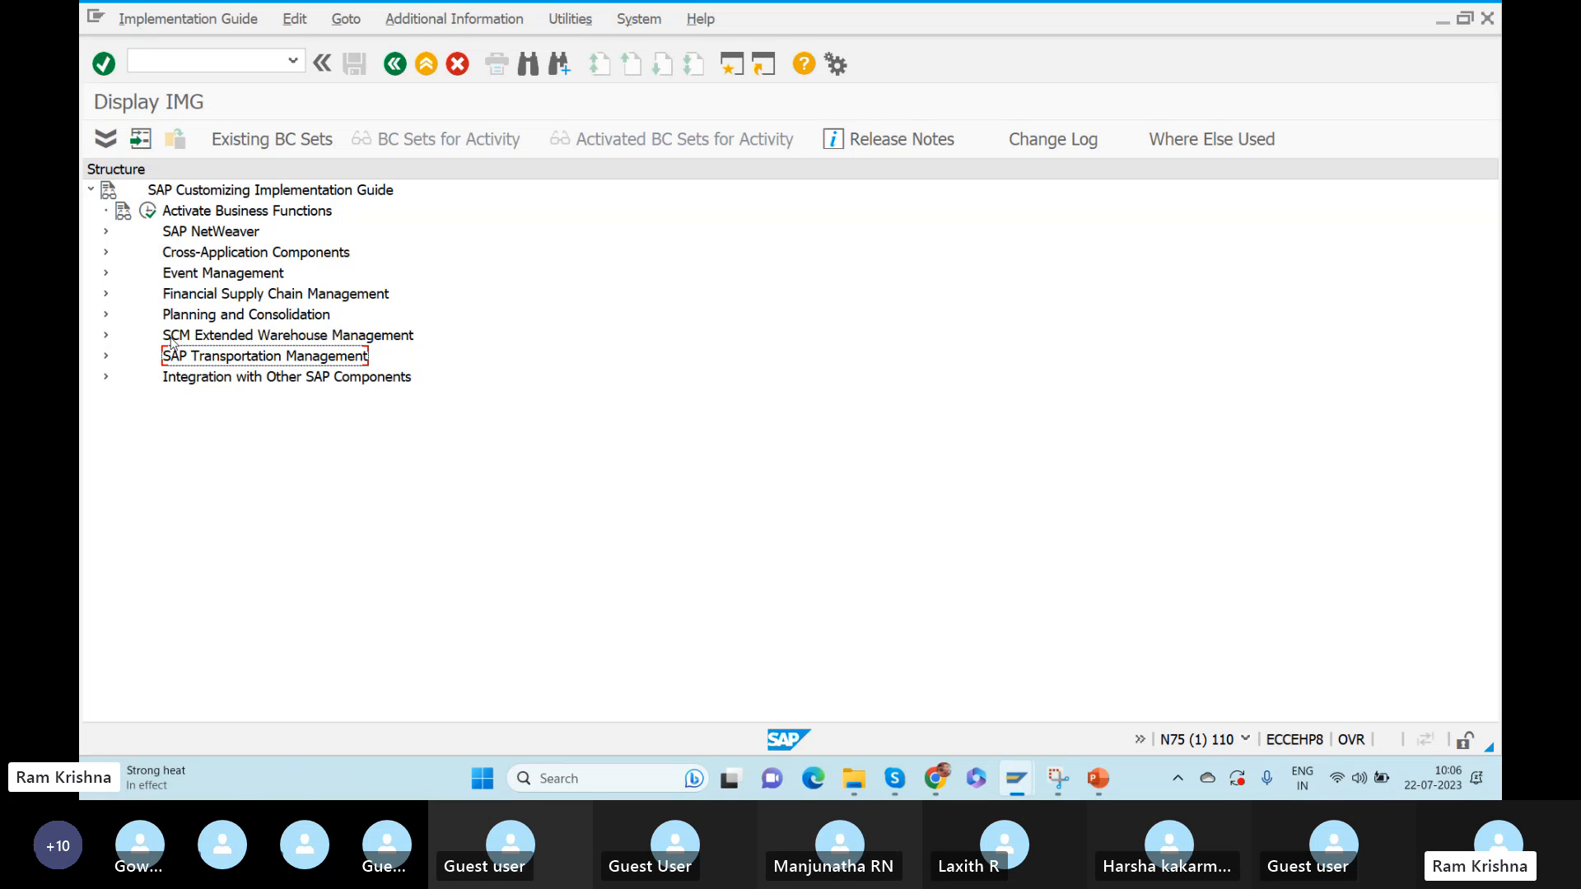
click(106, 336)
Expand SCM Basis down through Integration to Basic Settings for Creating the System Landscape
click(209, 380)
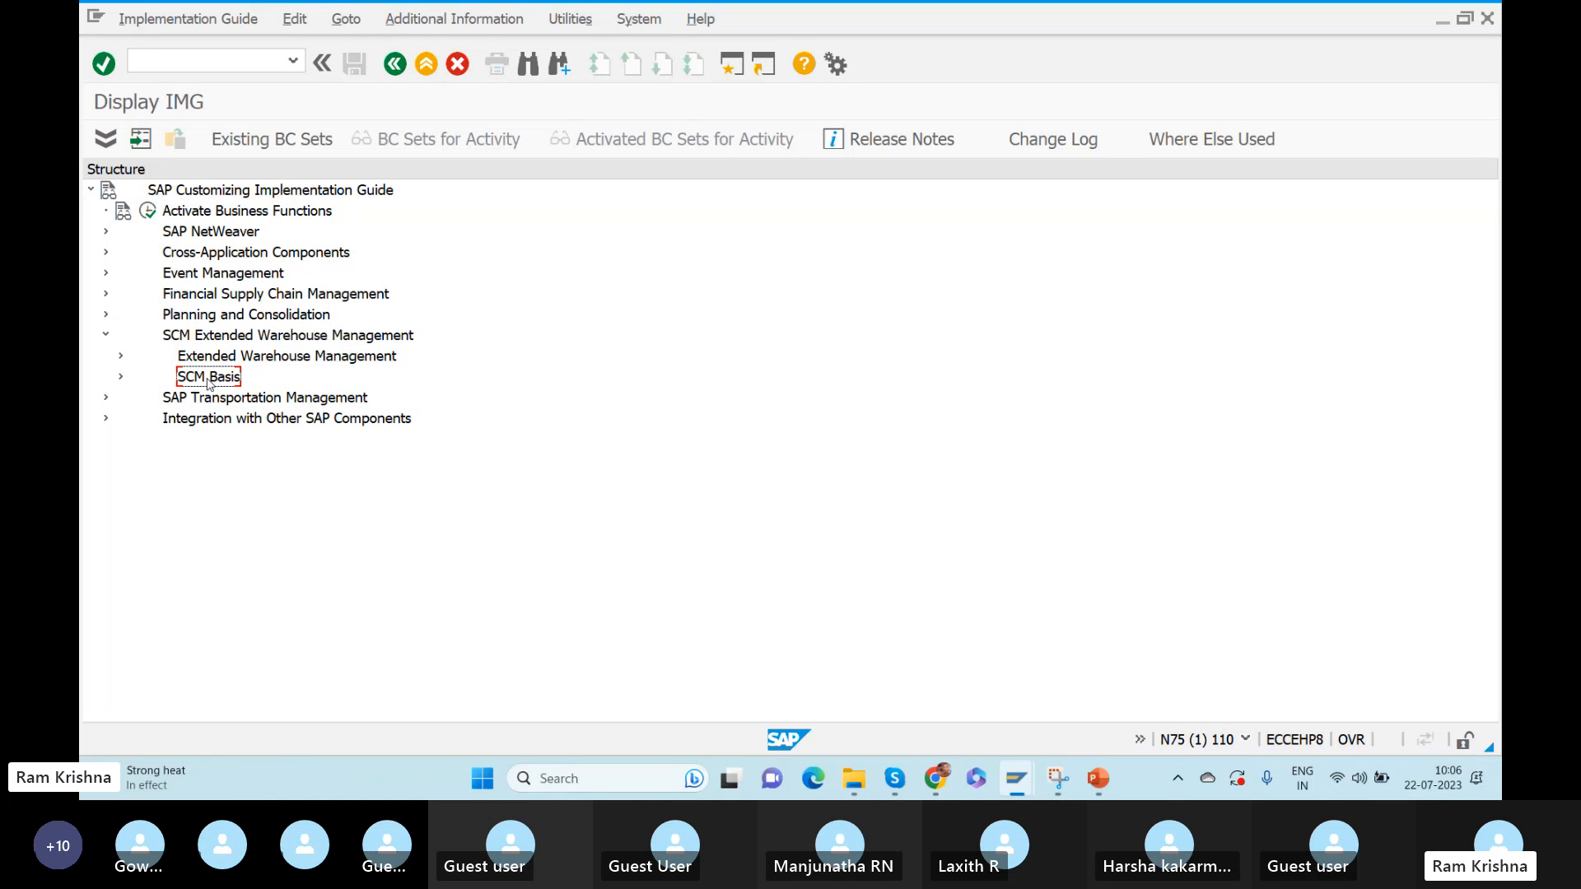
click(123, 378)
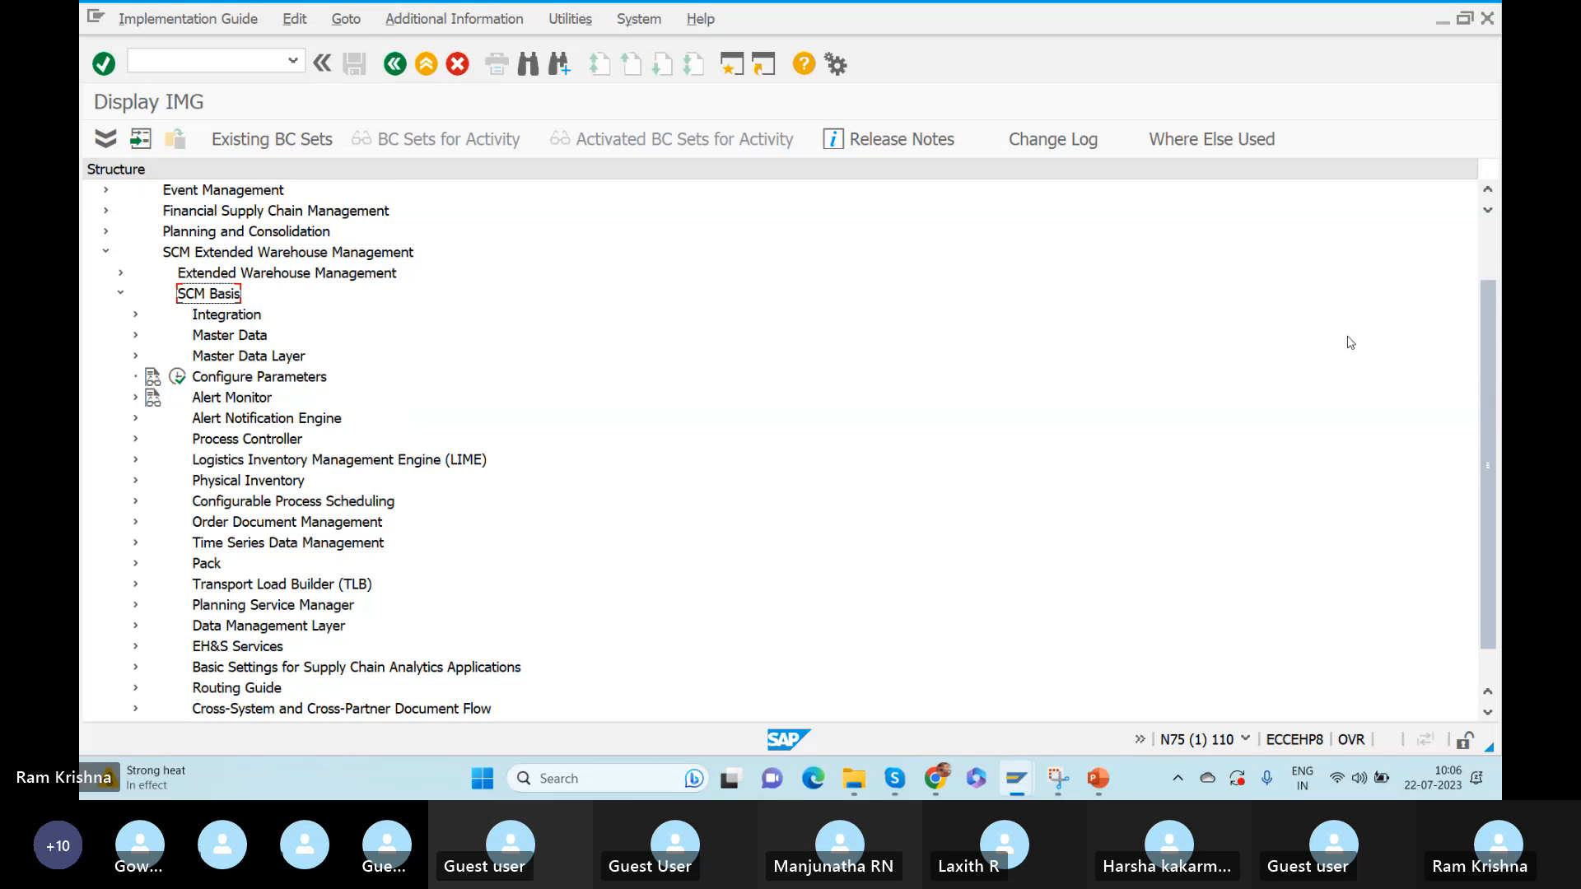
drag(1484, 353, 1479, 390)
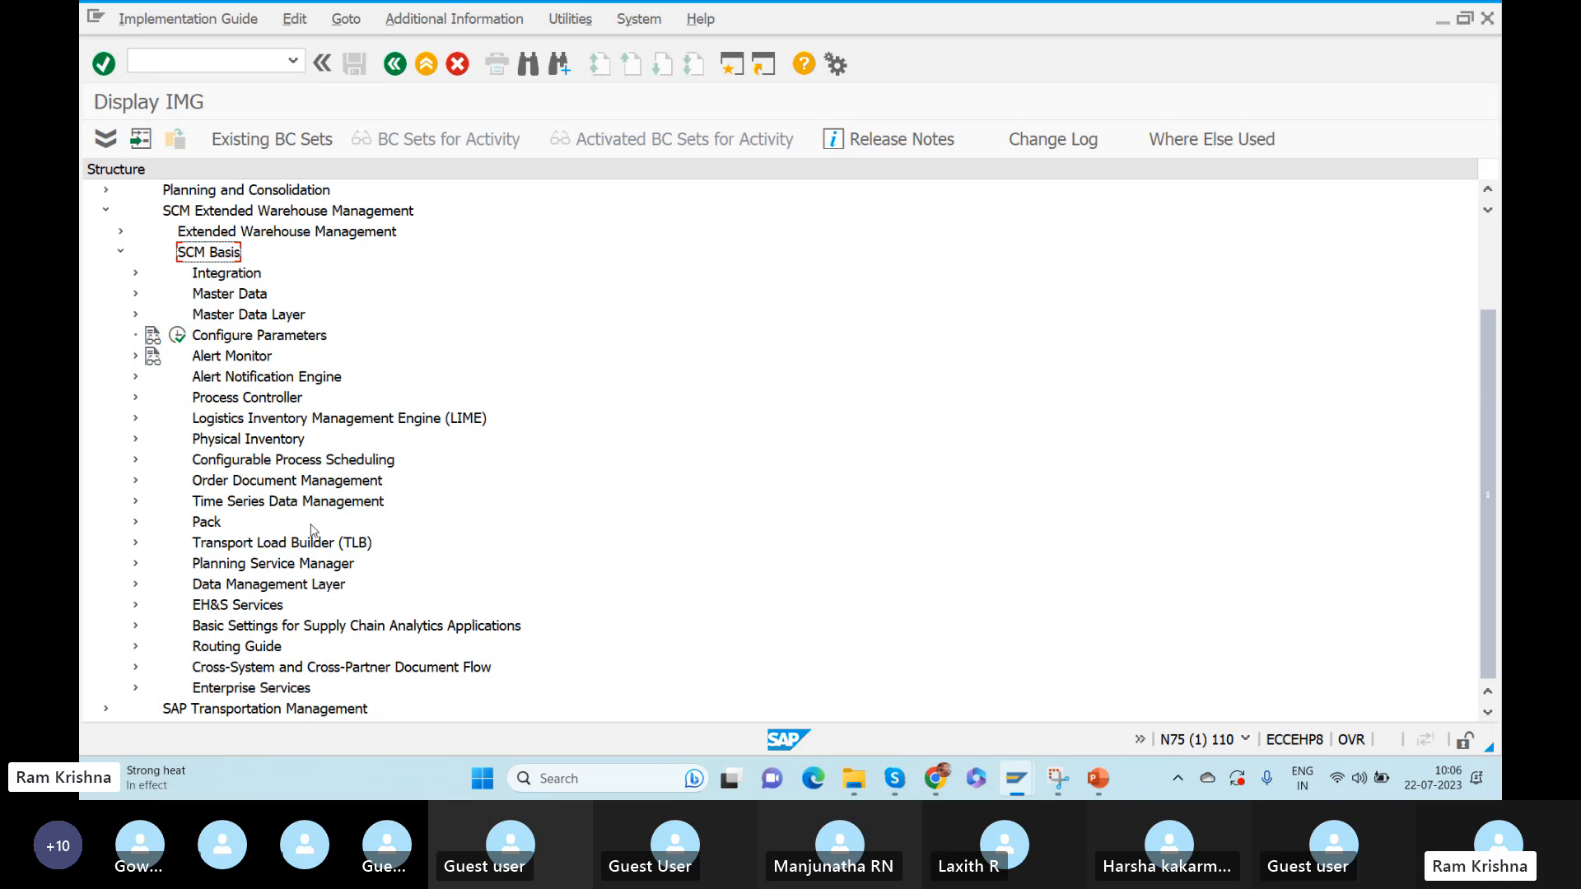
click(216, 277)
click(136, 273)
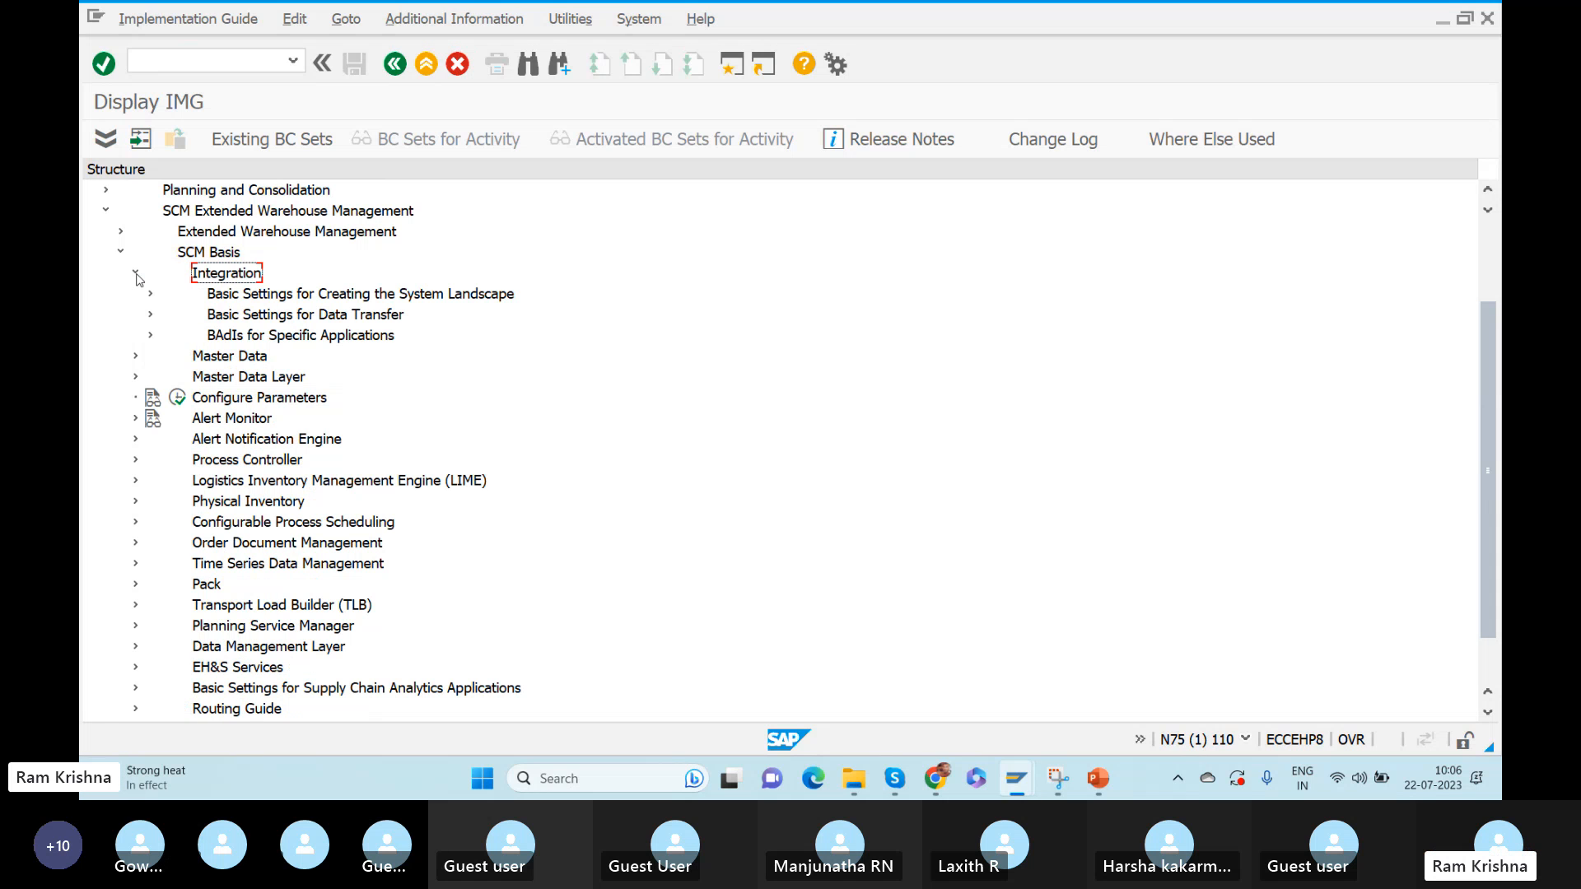
click(287, 296)
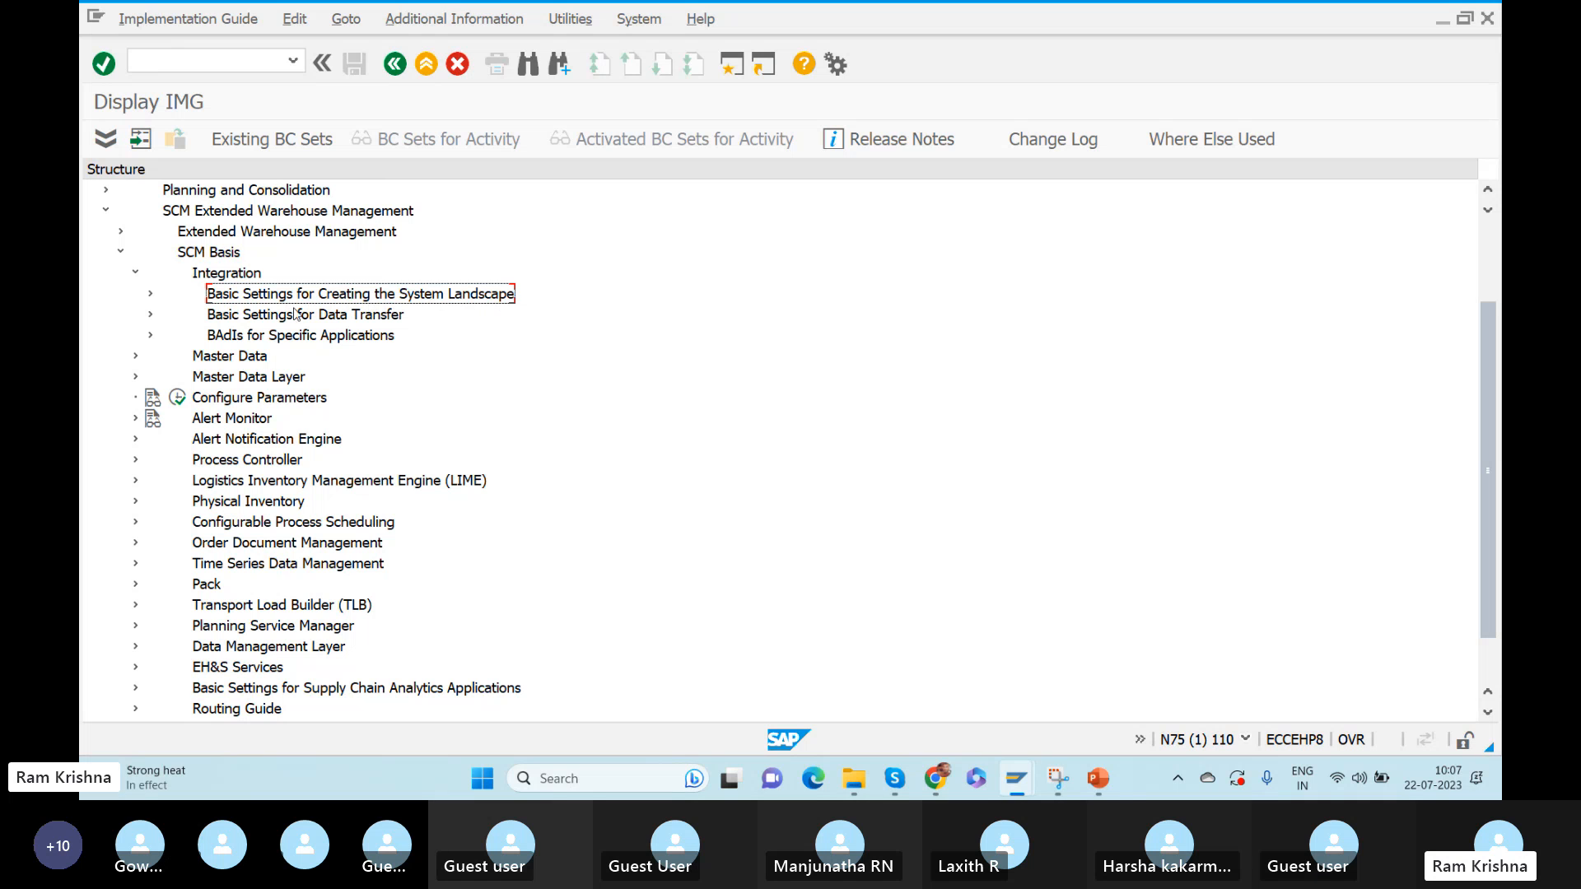
click(150, 294)
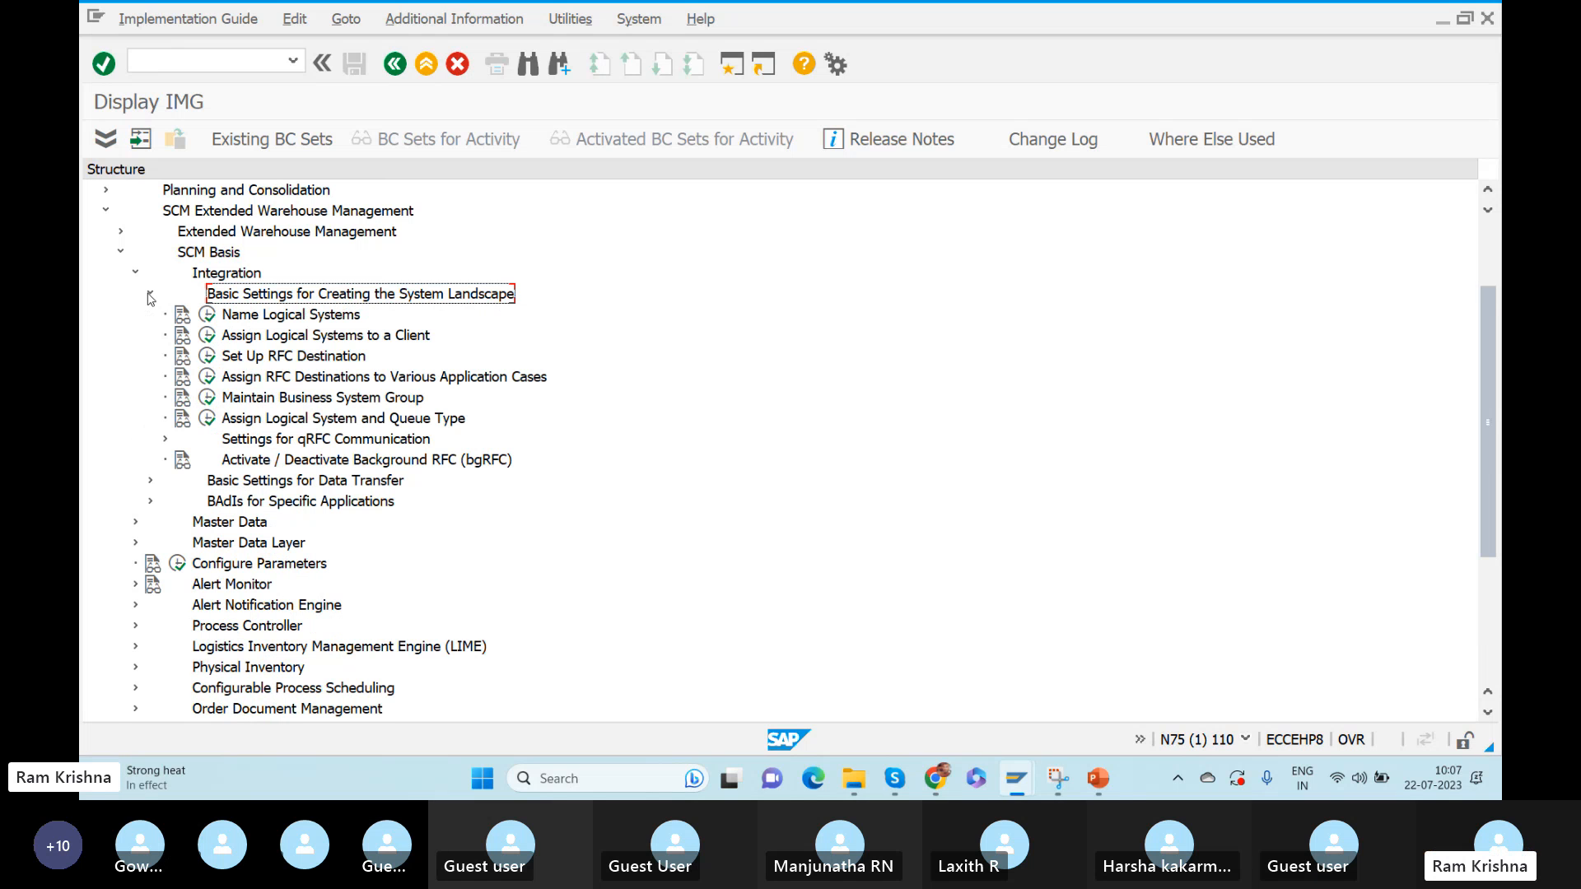
Execute Name Logical Systems, accepting the cross-client notice, and highlight the N75CLNT110 entry in the list
click(313, 318)
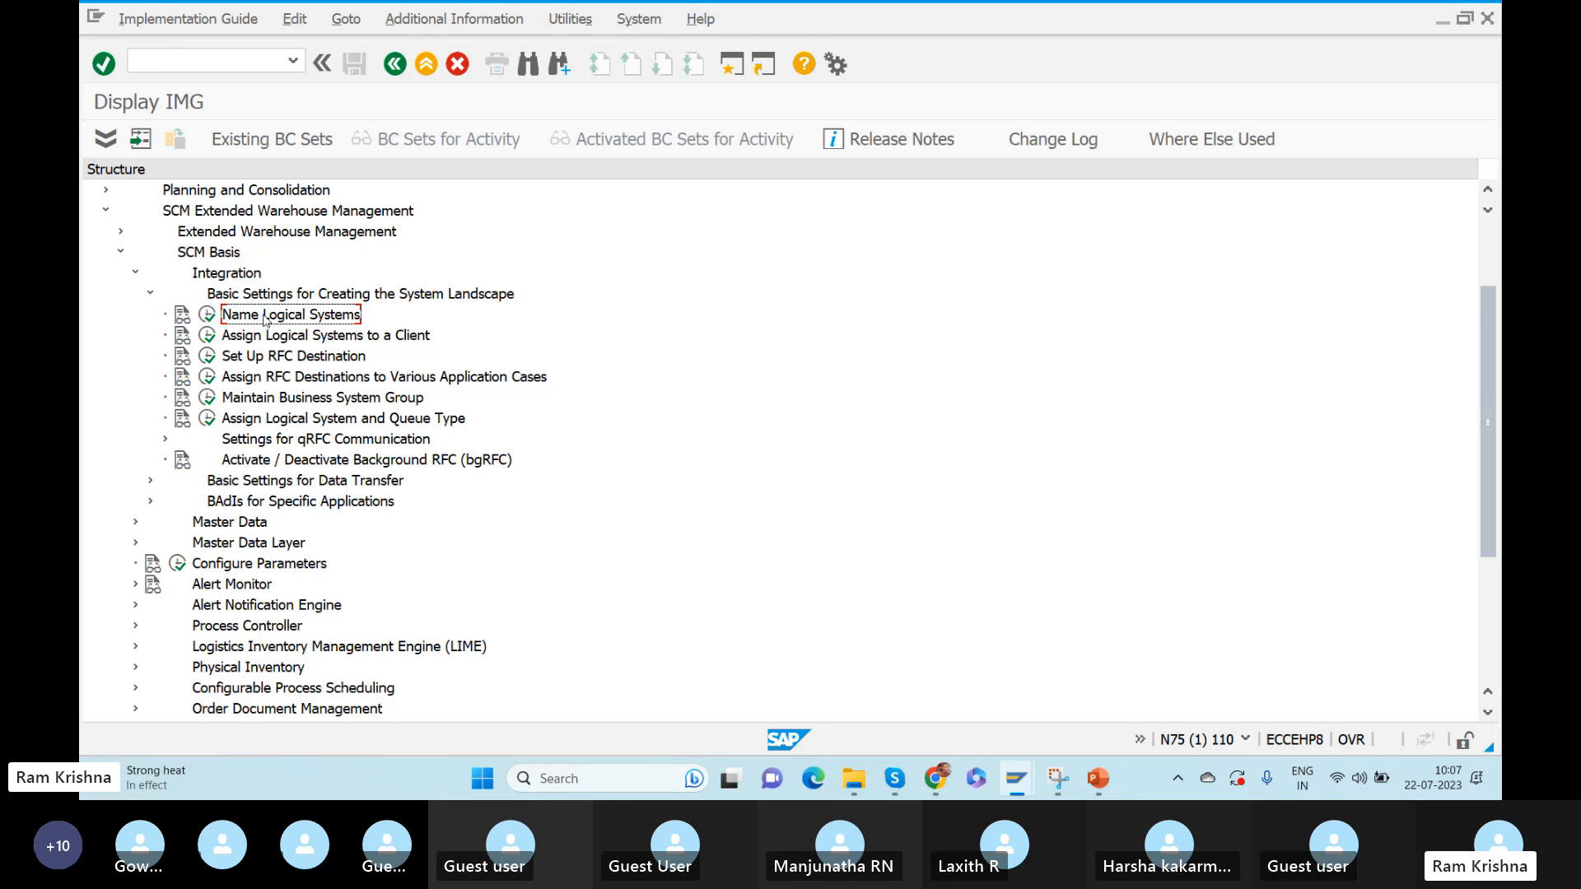
click(208, 316)
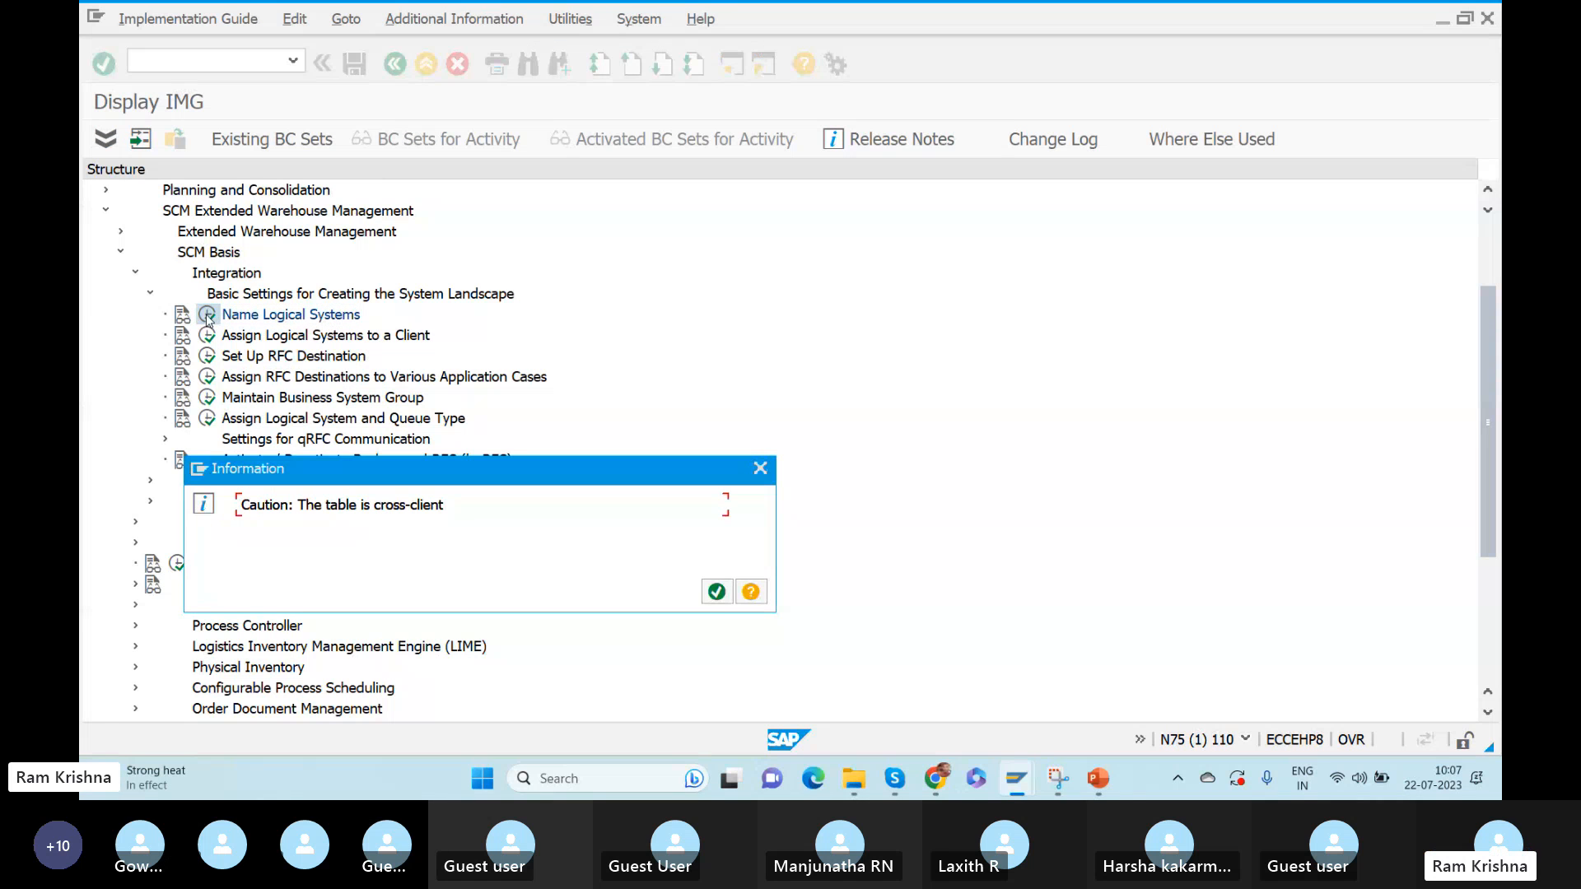
click(716, 591)
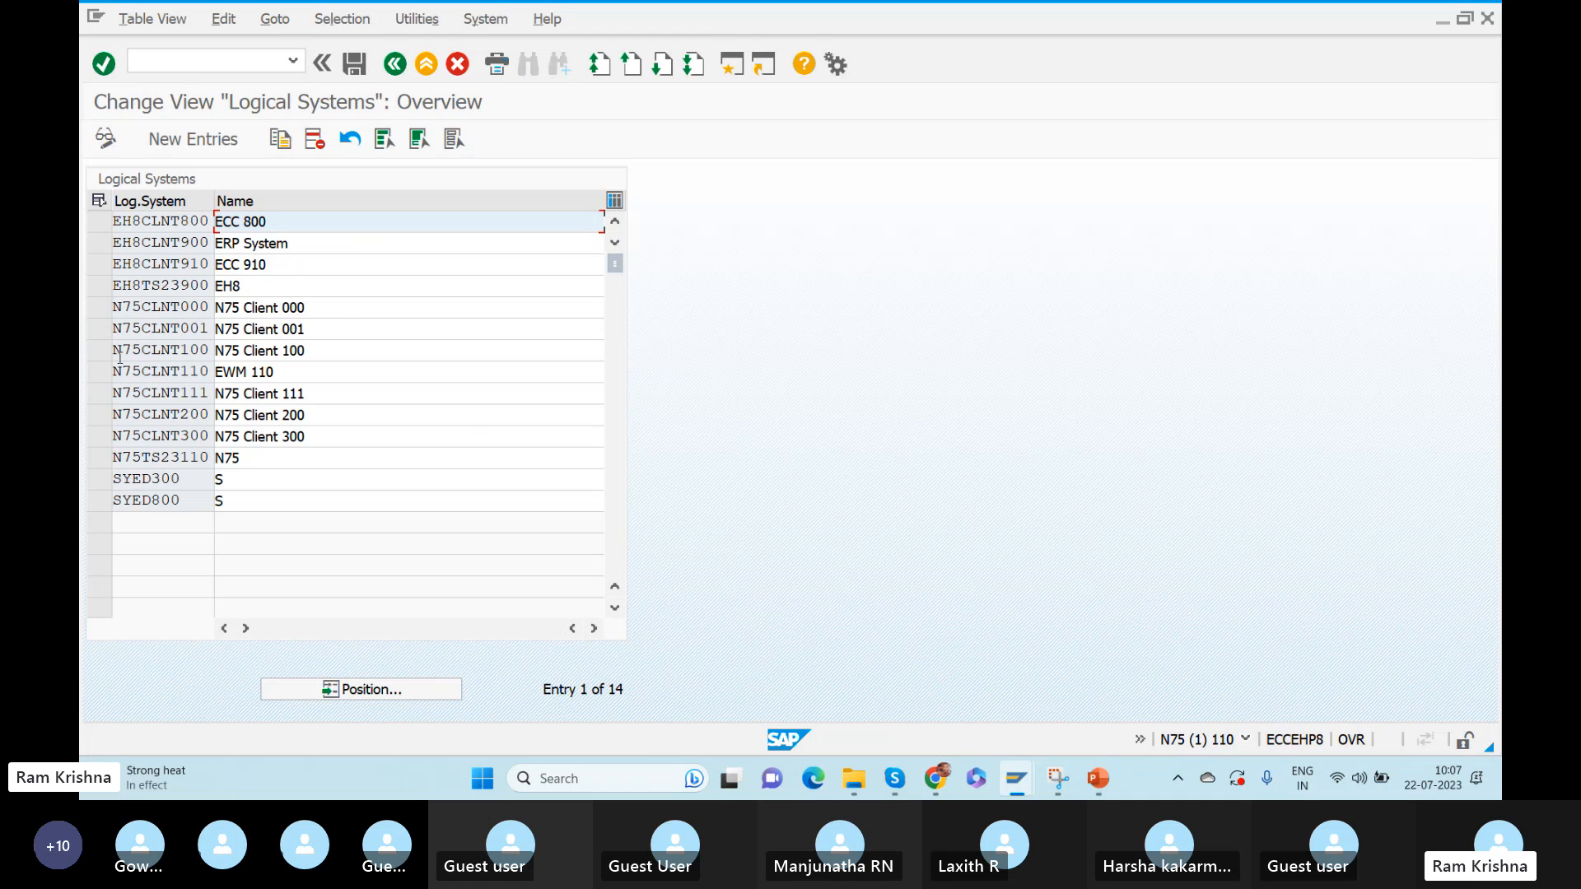
drag(116, 371, 227, 376)
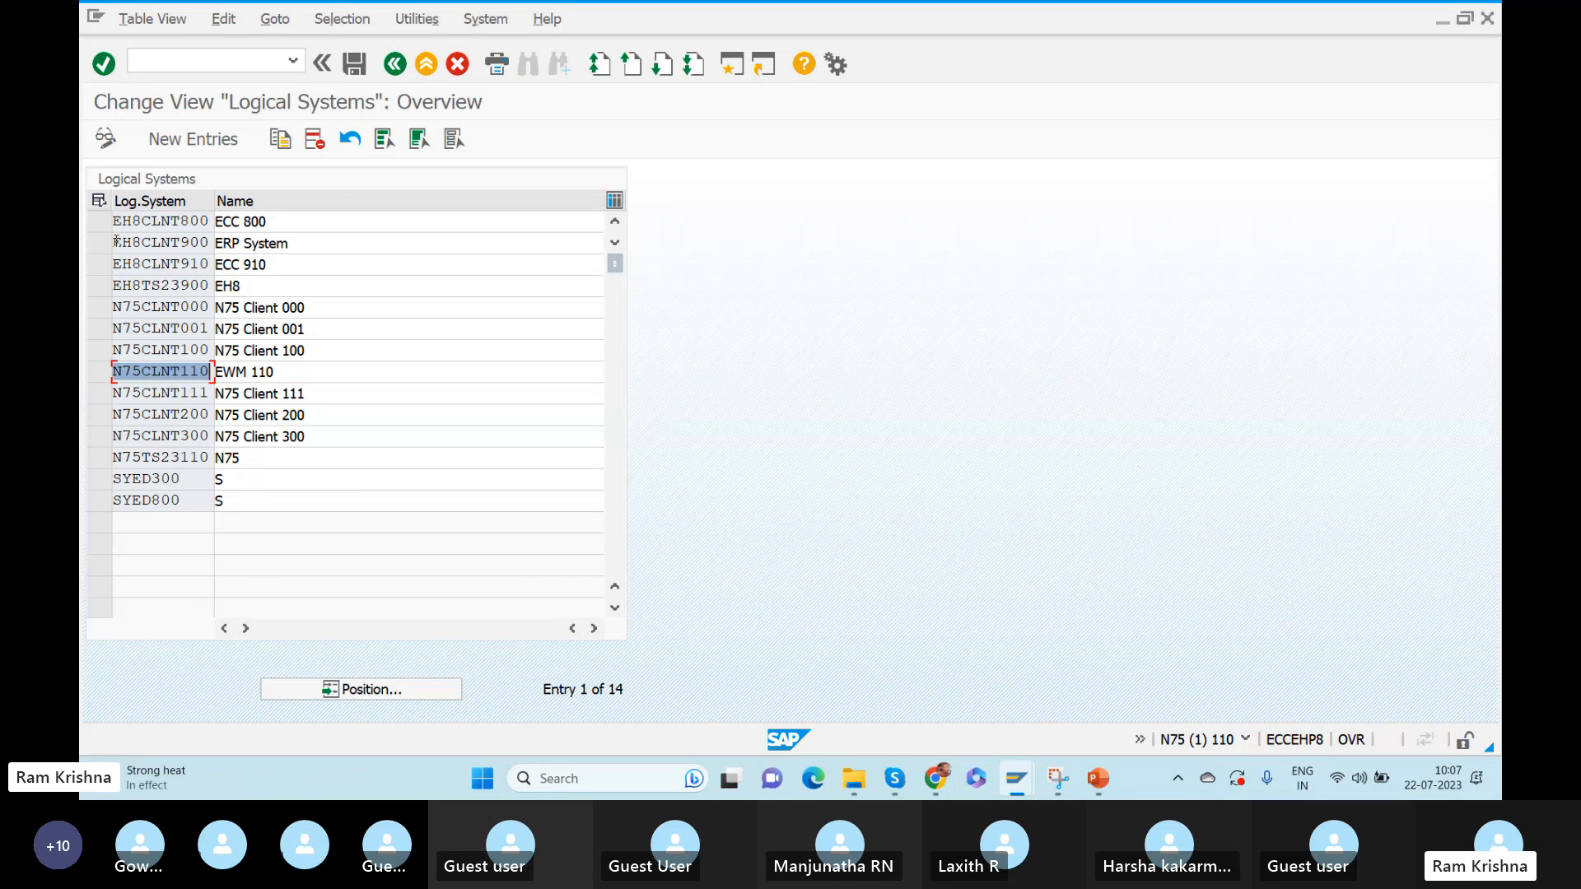
Compare the Logical Systems lists of the ECC and EWM systems, highlighting the EH8CLNT900 entry in the EWM list
key(alt+Tab)
key(alt+Tab)
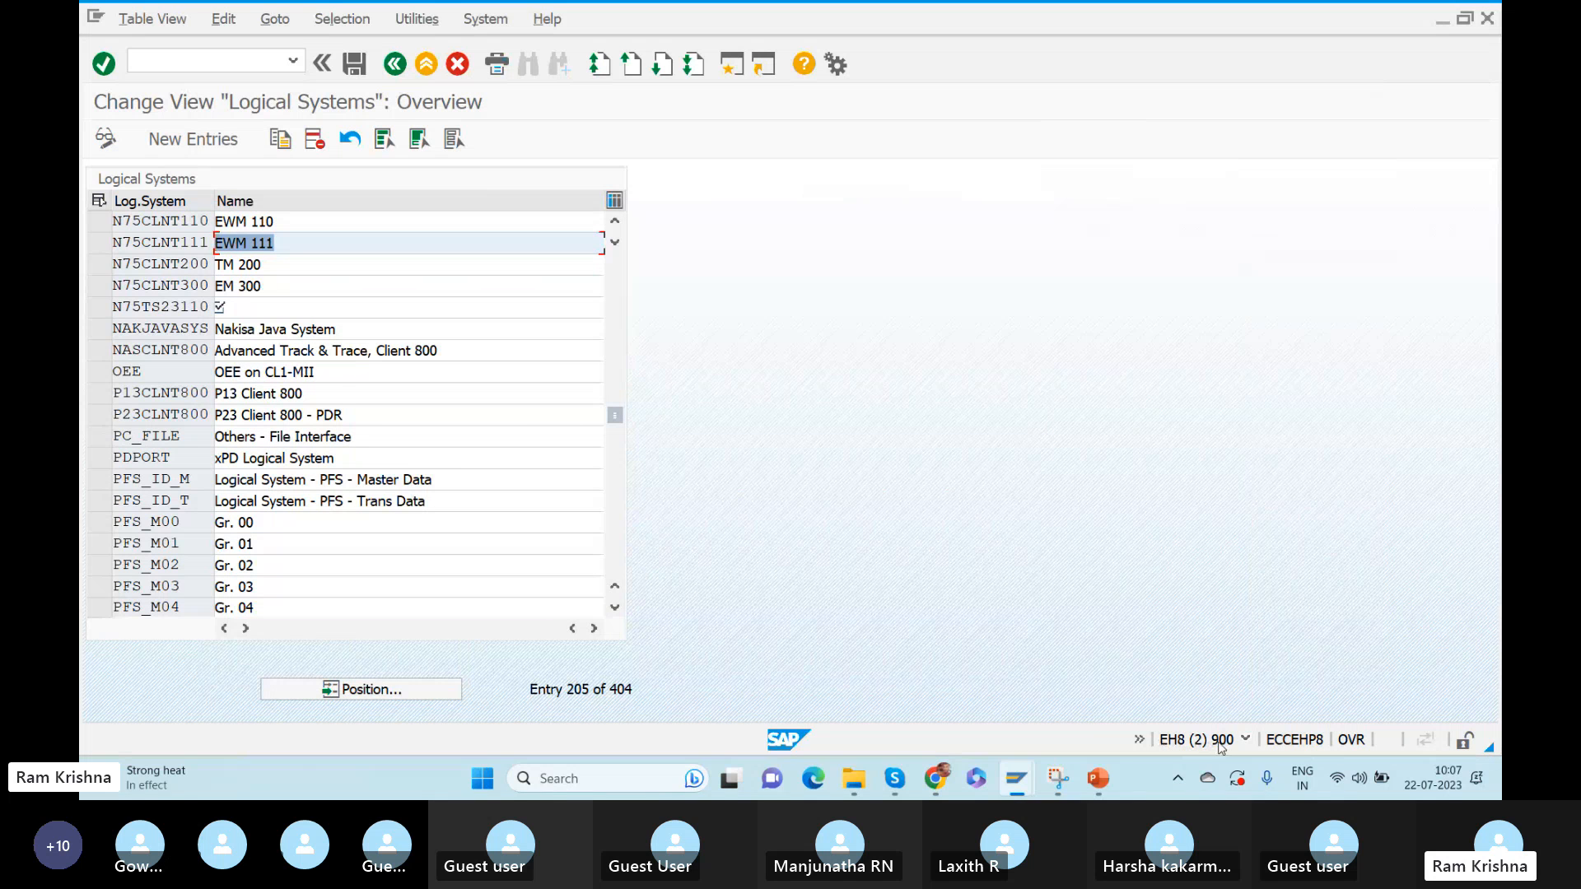
key(alt+Tab)
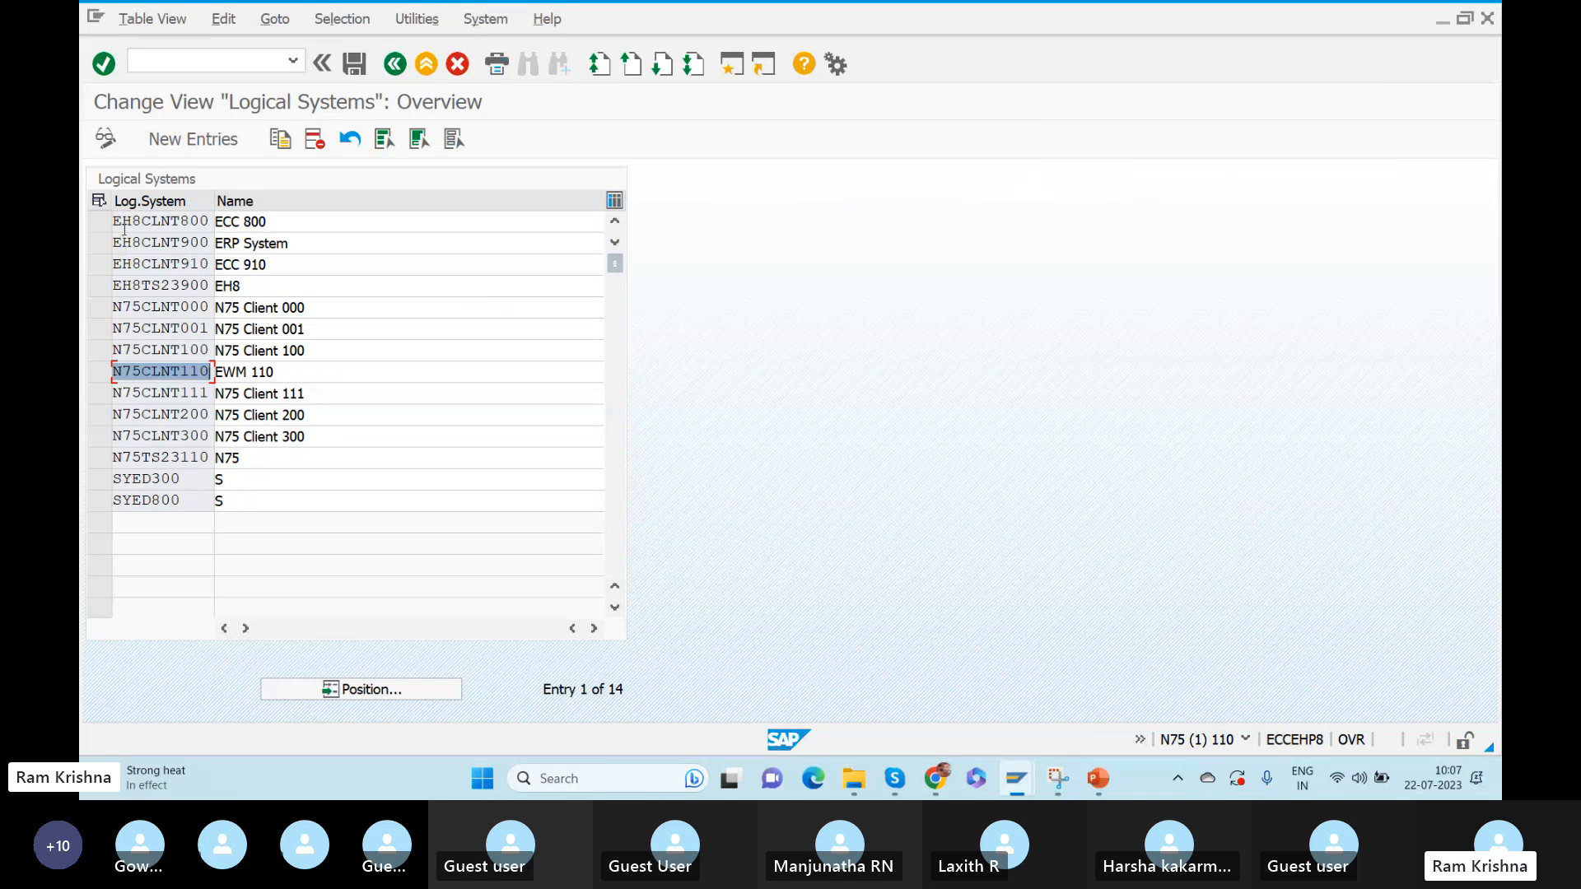
drag(113, 221, 224, 247)
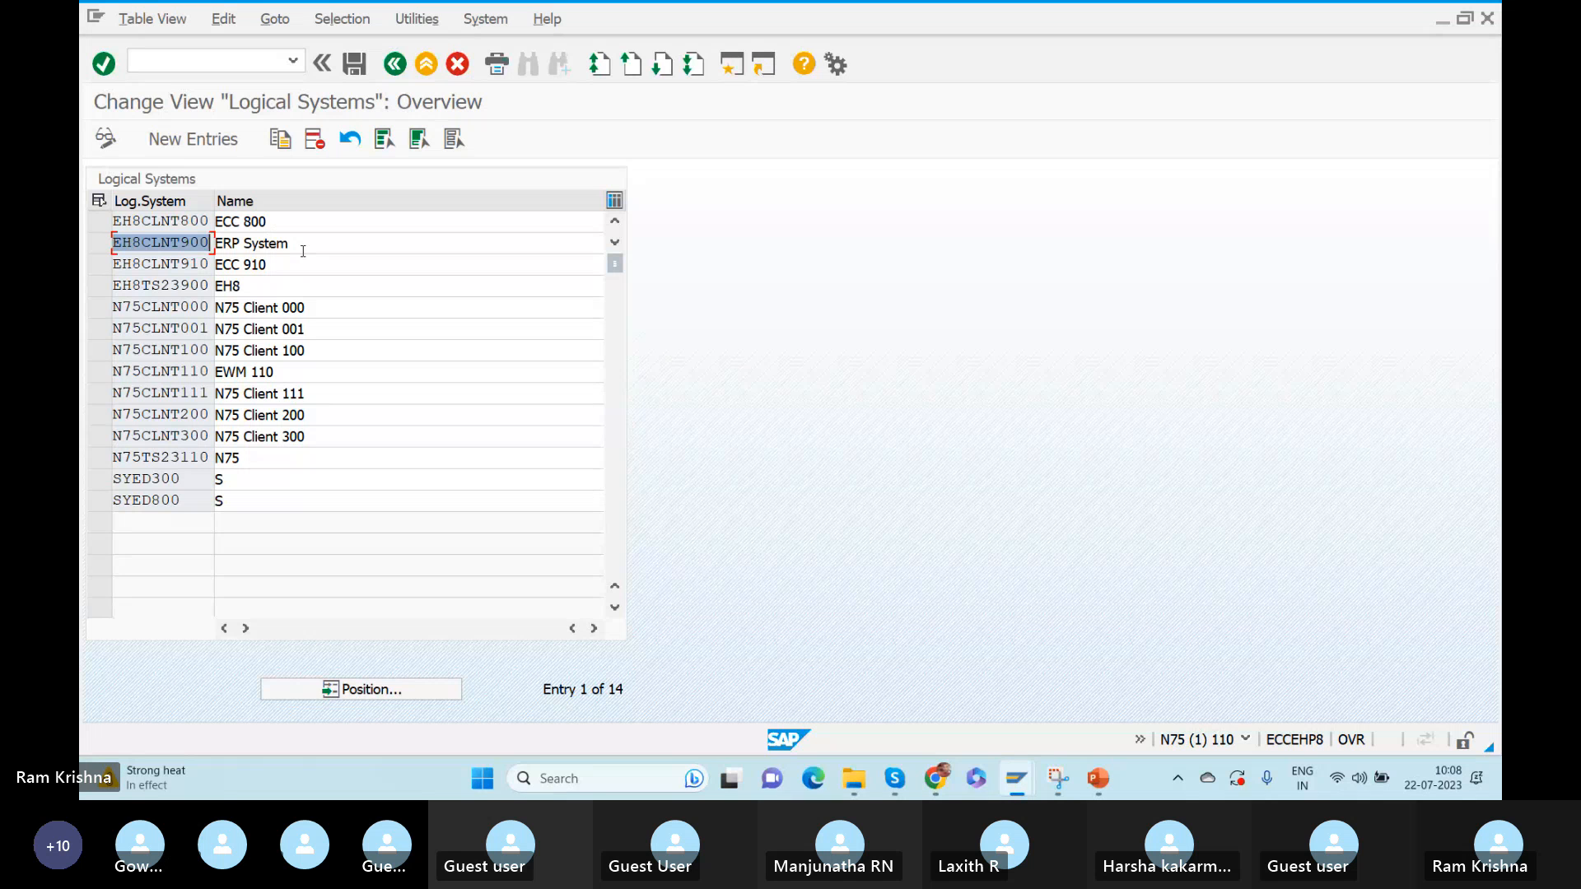
Switch to the Class-3 presentation in PowerPoint and highlight the EH8CLNT900 label on slide 10
key(alt+Tab)
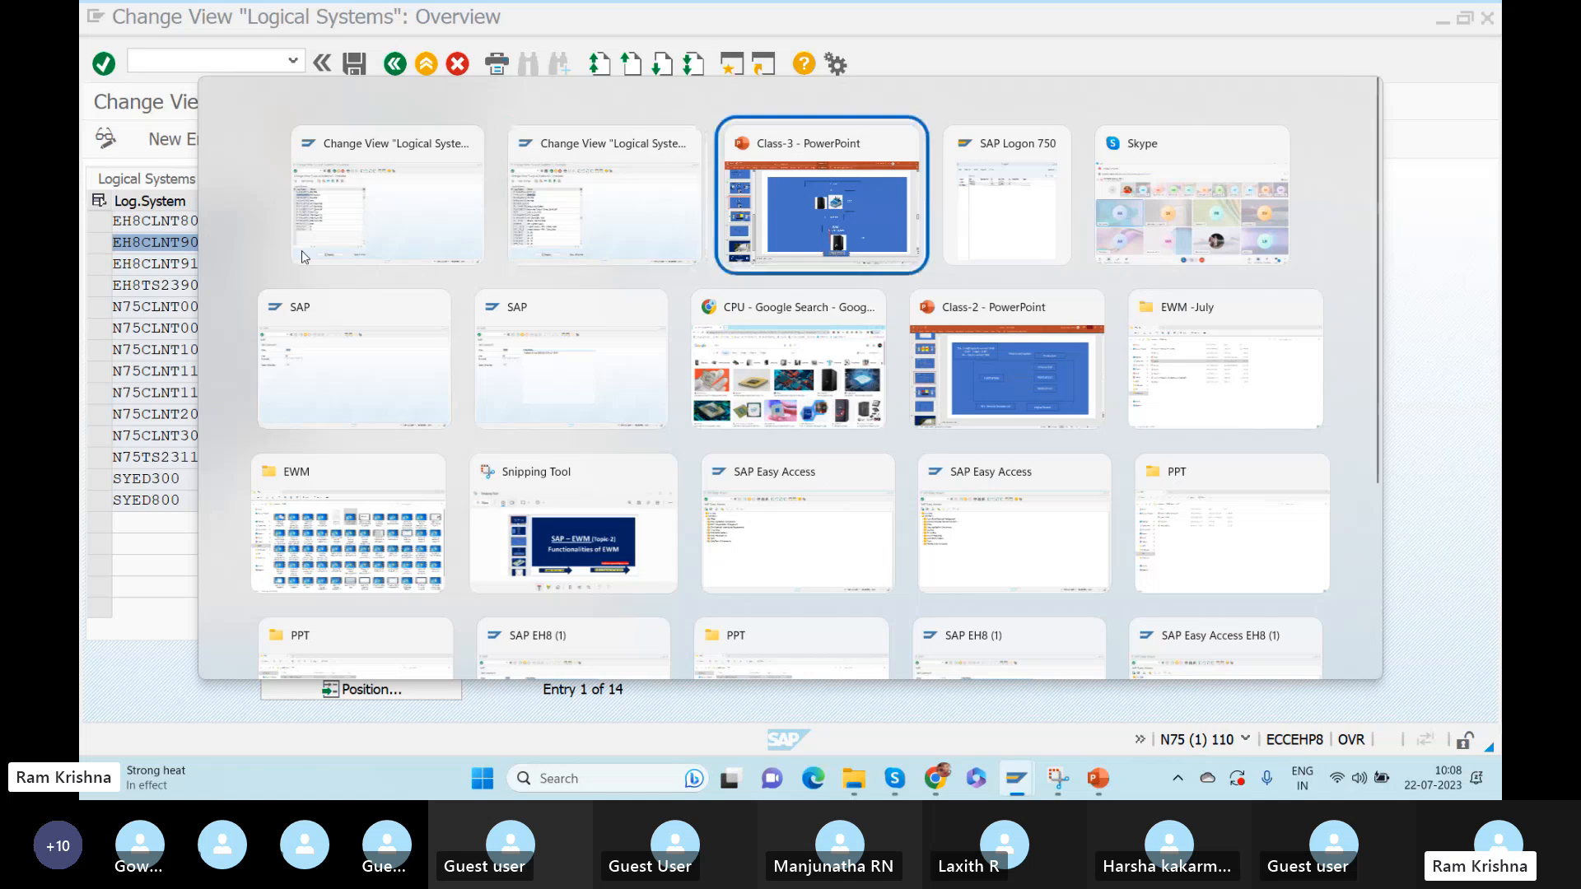
click(781, 235)
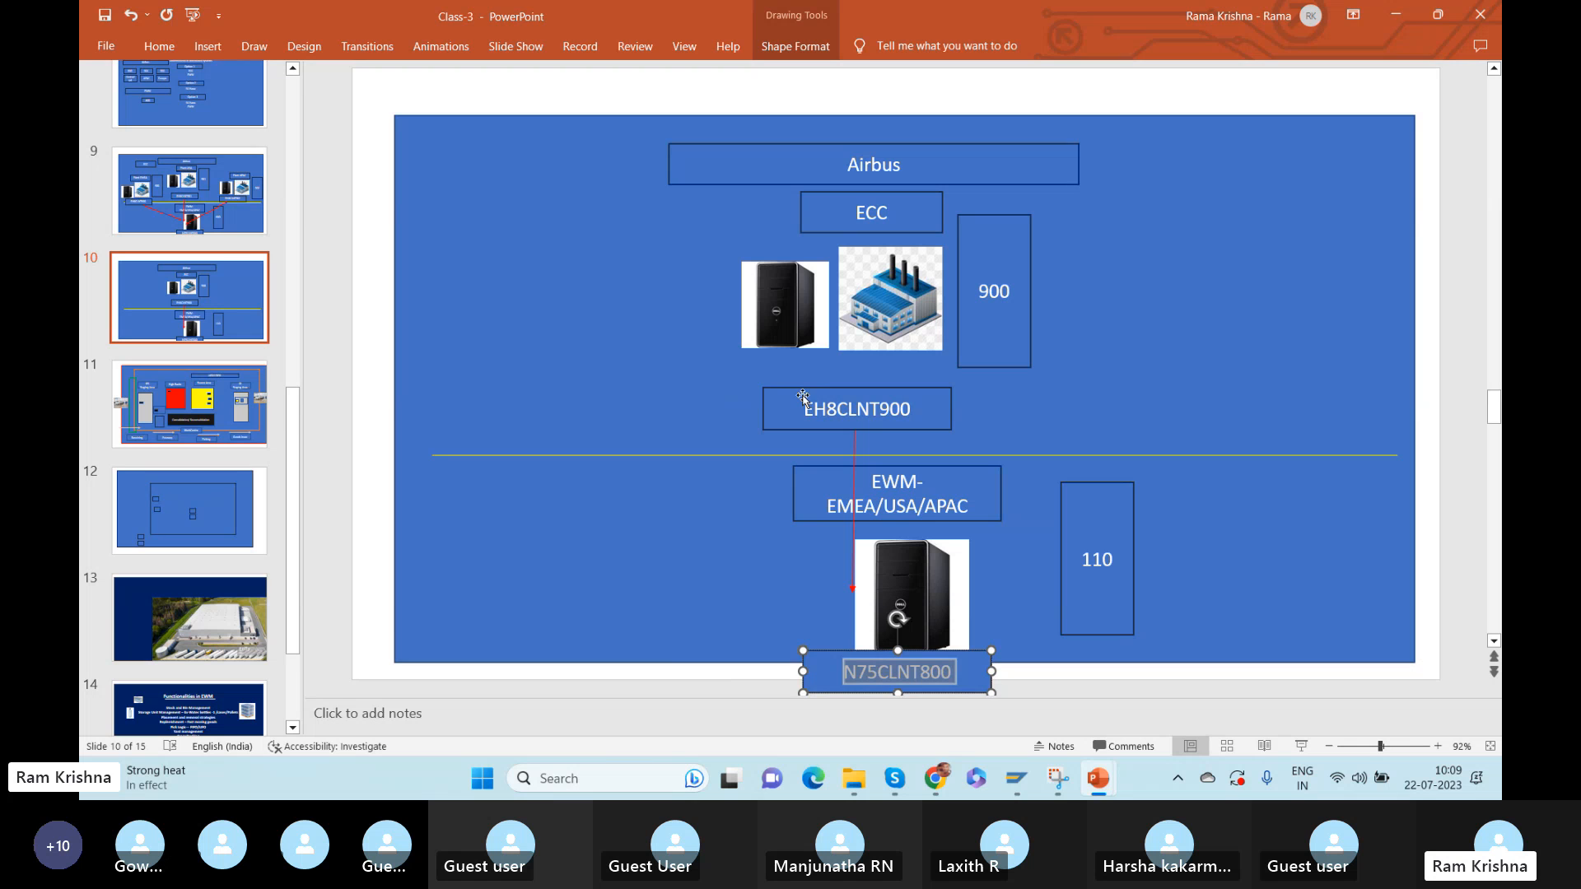
drag(803, 409, 968, 422)
Switch back to the ECC system, leave the Logical Systems overview for the IMG, and select Assign Logical System to a Client
key(alt+Tab)
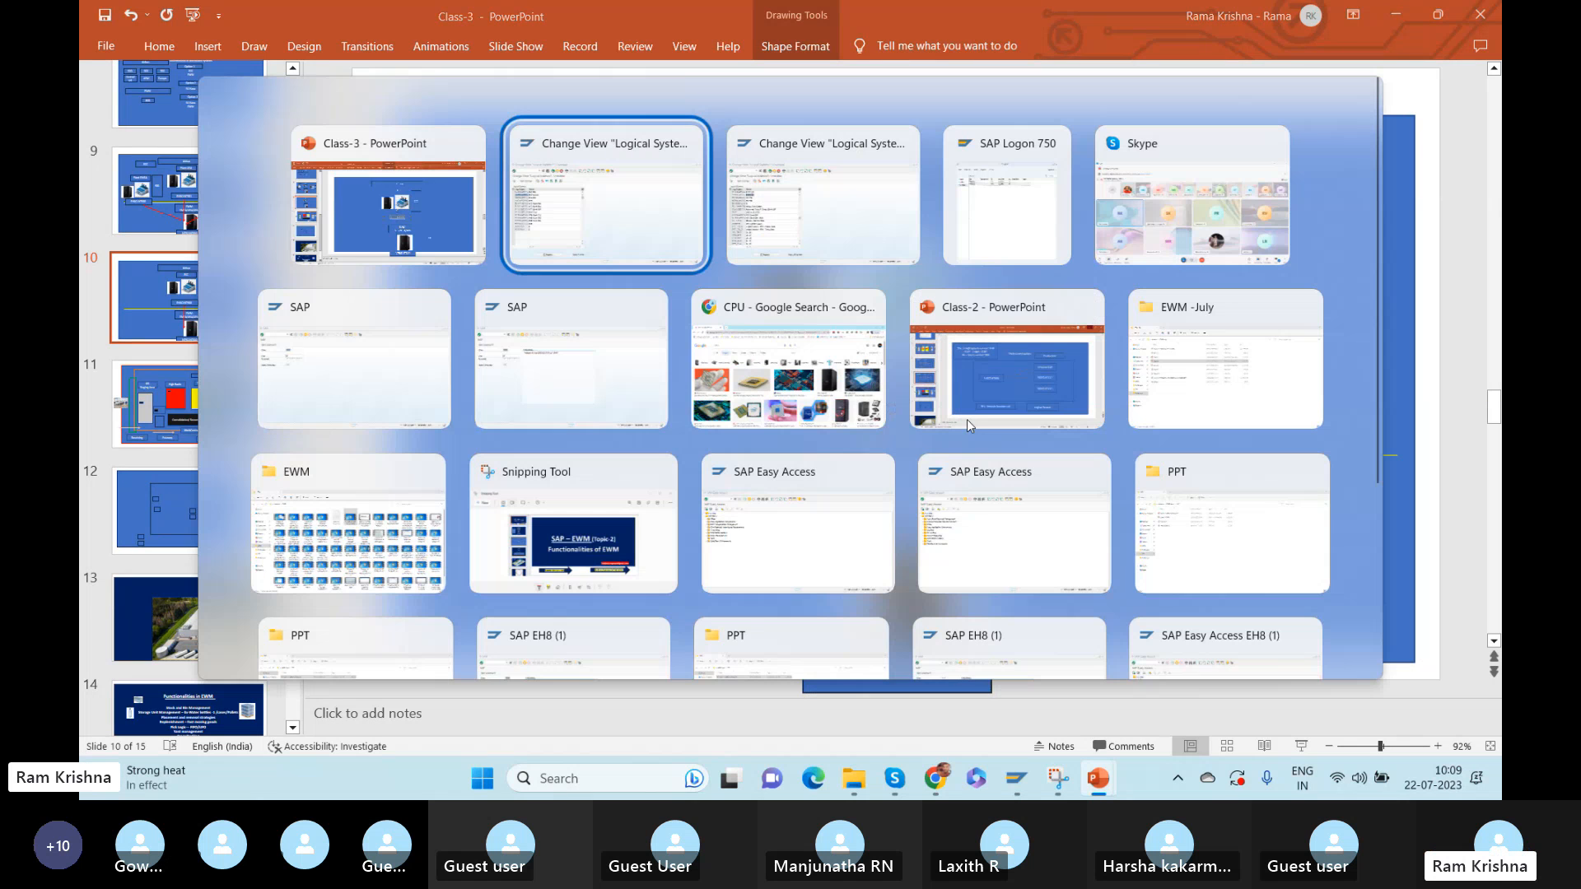
key(alt+Tab)
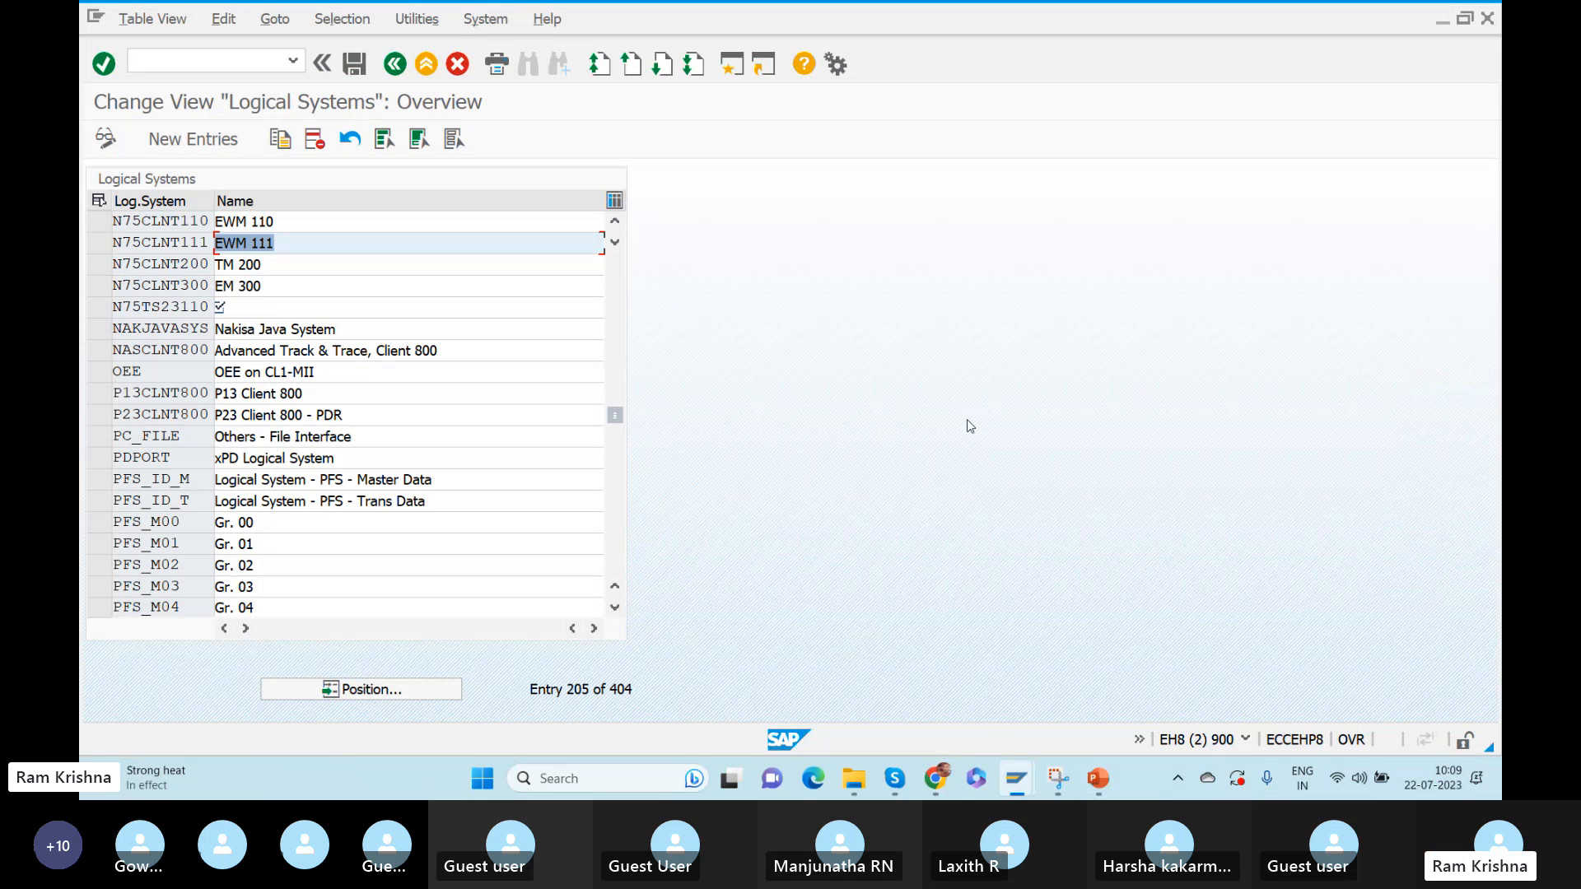
click(396, 66)
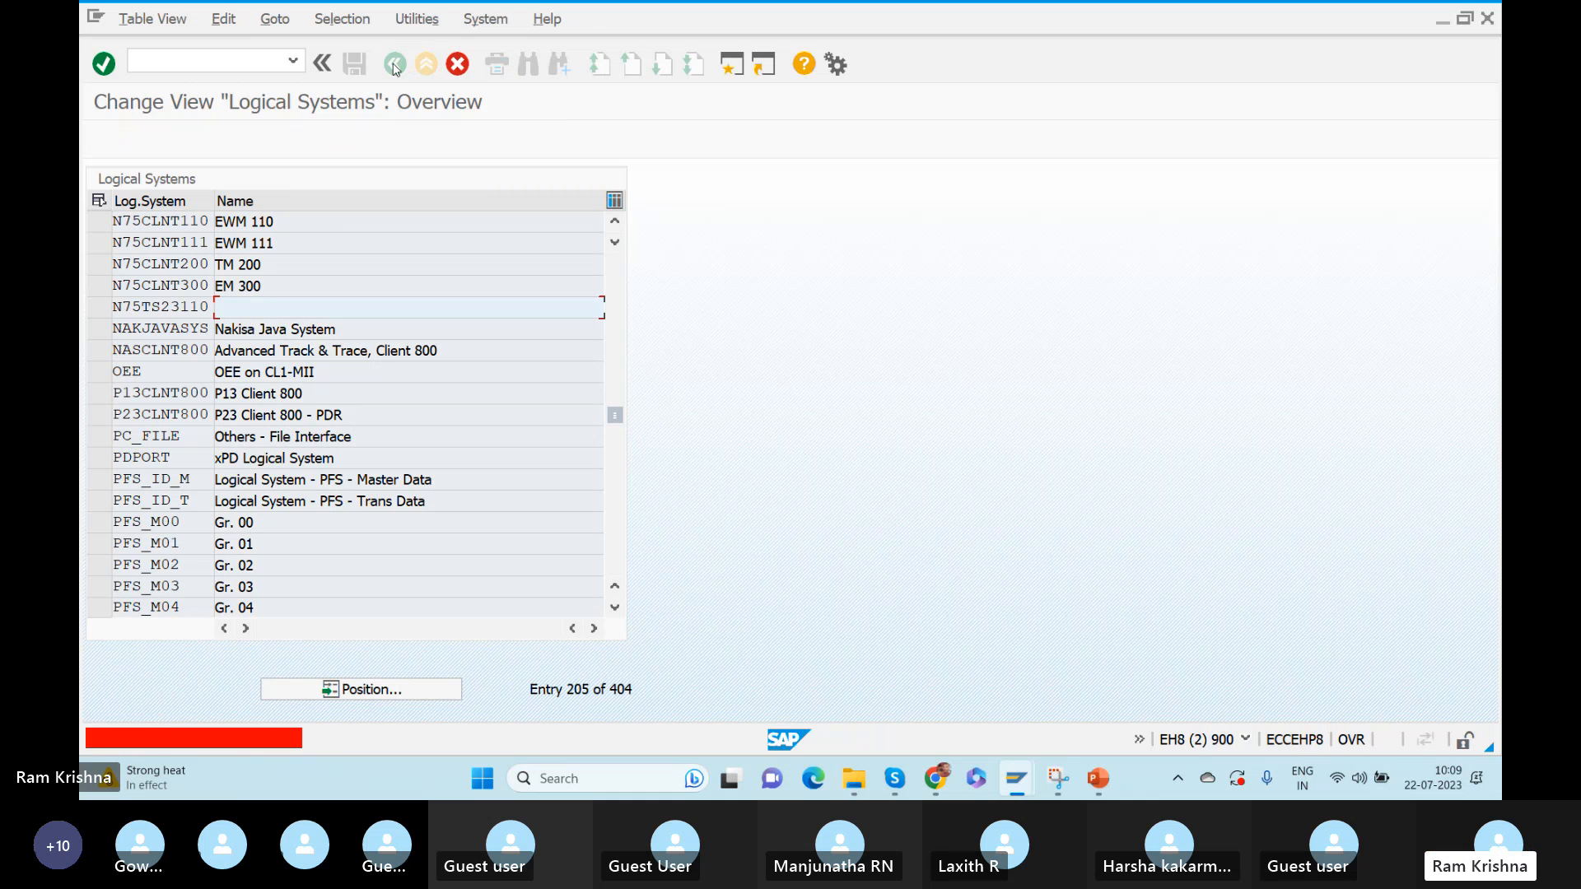
click(458, 66)
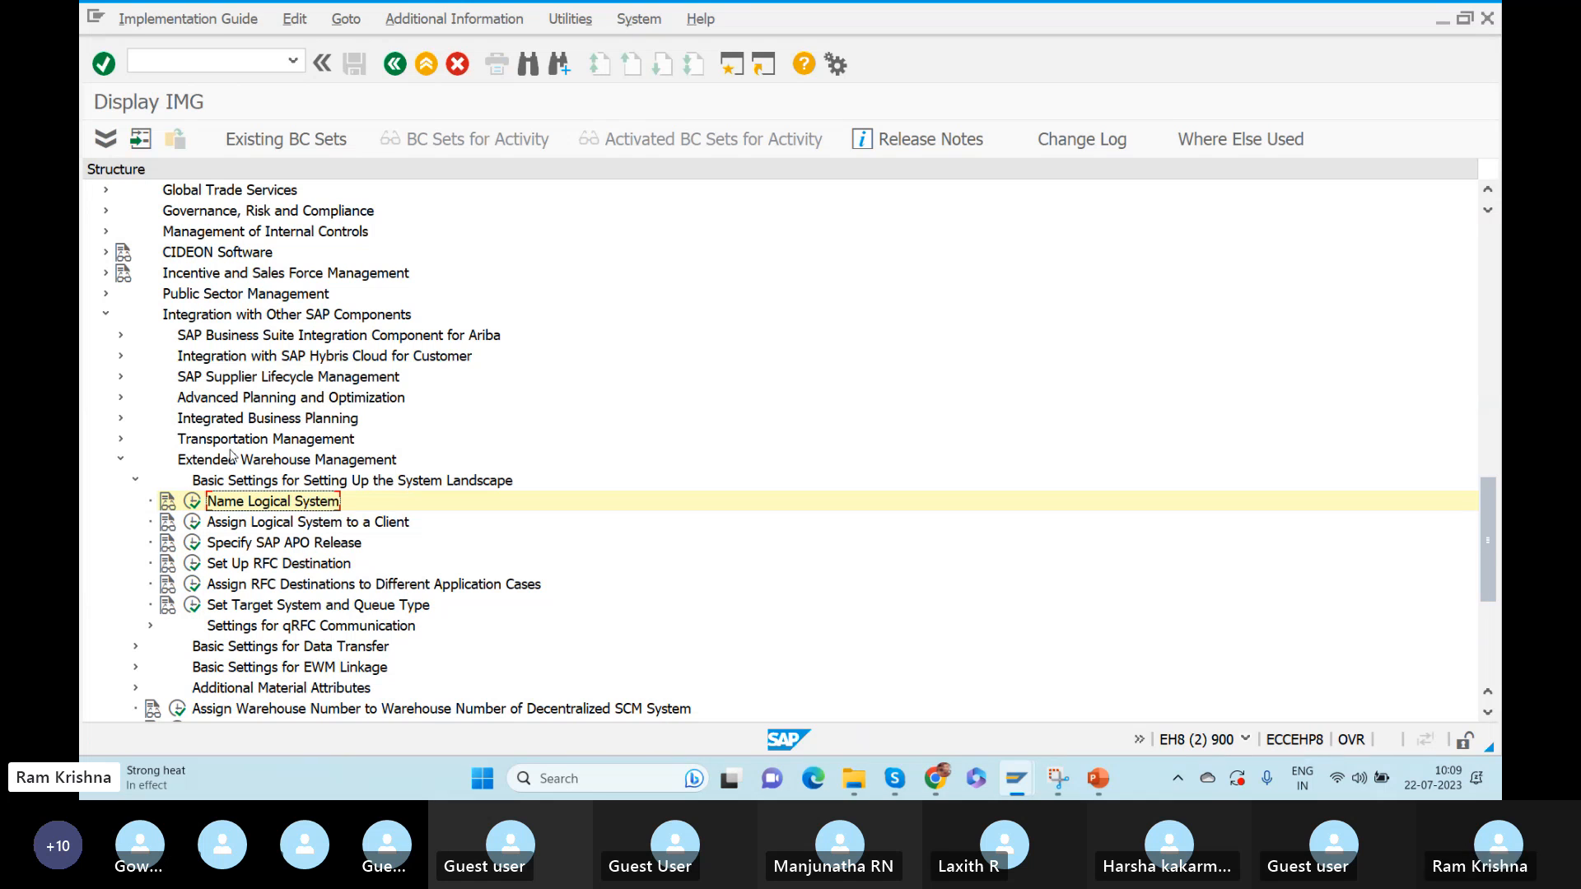
click(287, 528)
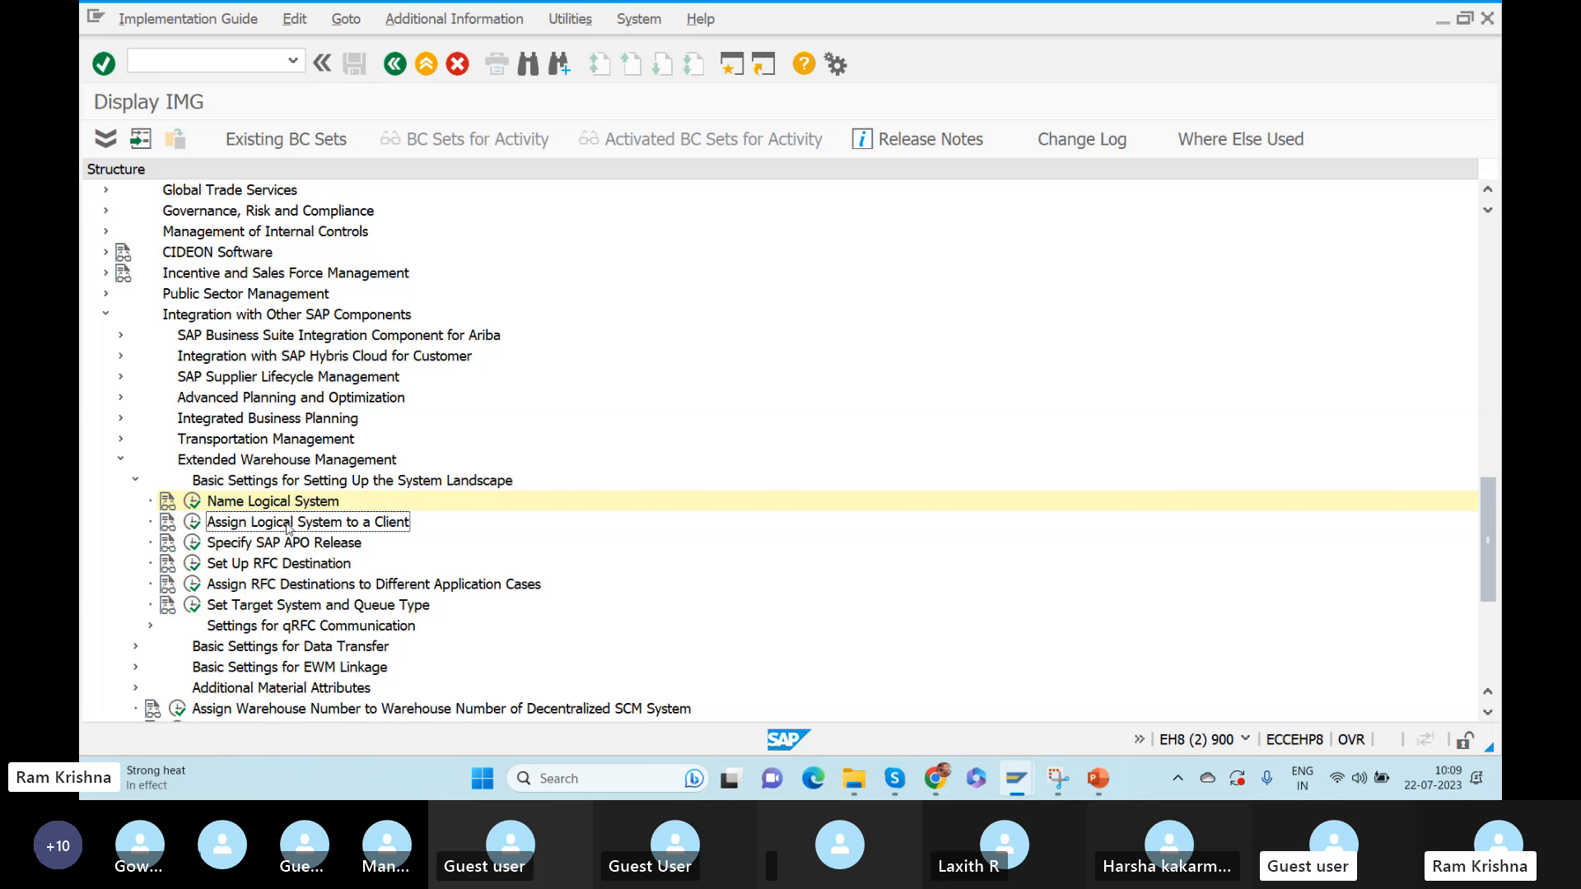
Switch to SAP Logon and compare the server and instance details of the ECC (001) and EWM (001) connections
key(alt+Tab)
key(Tab)
key(Tab)
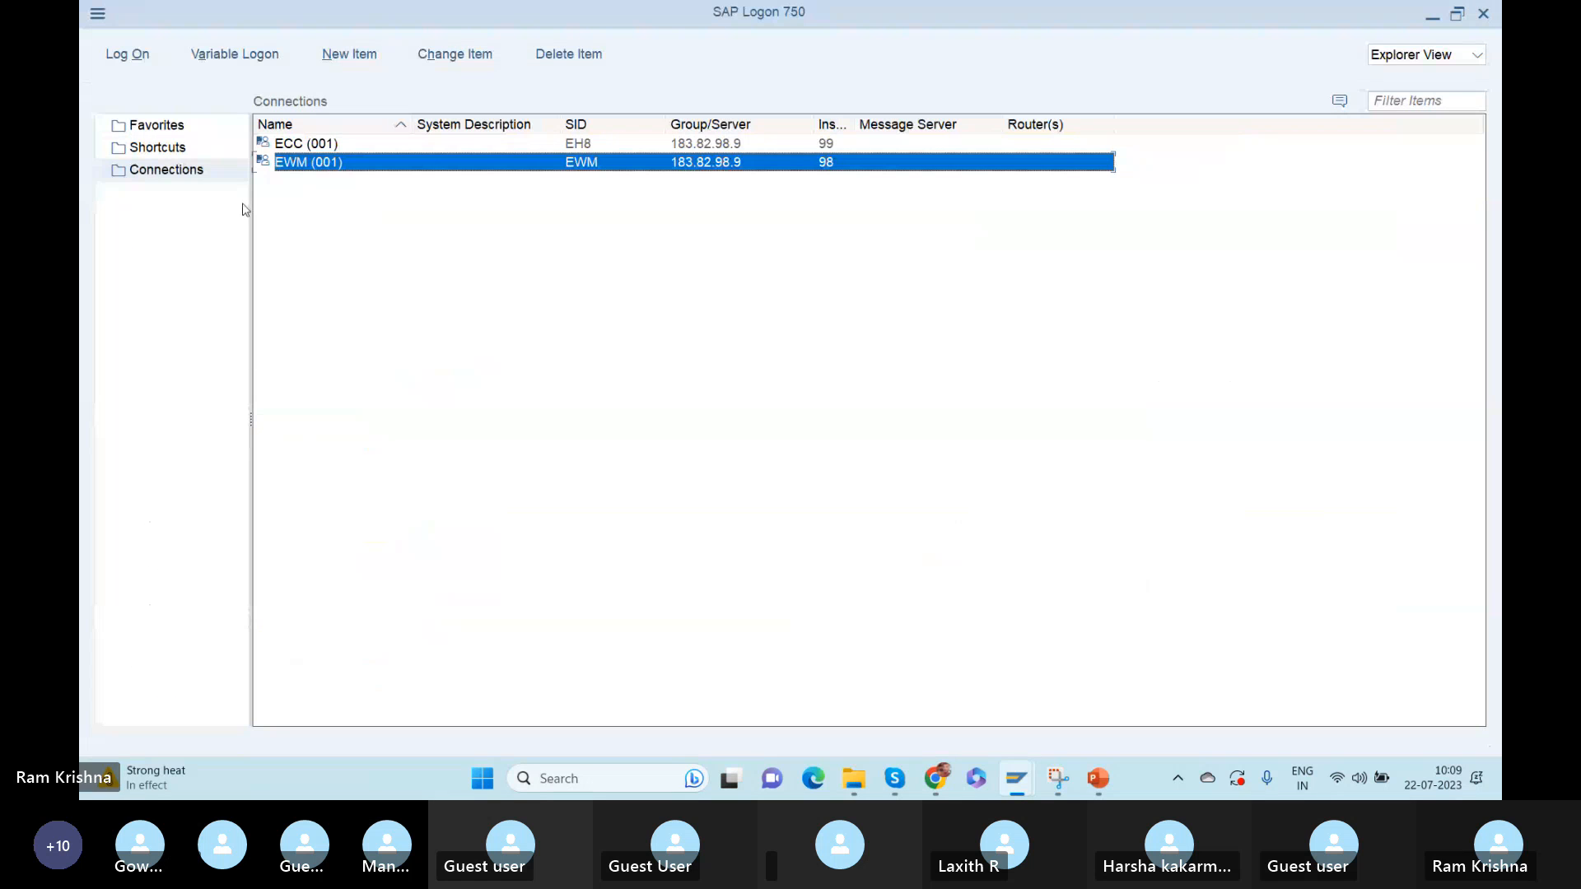
click(336, 147)
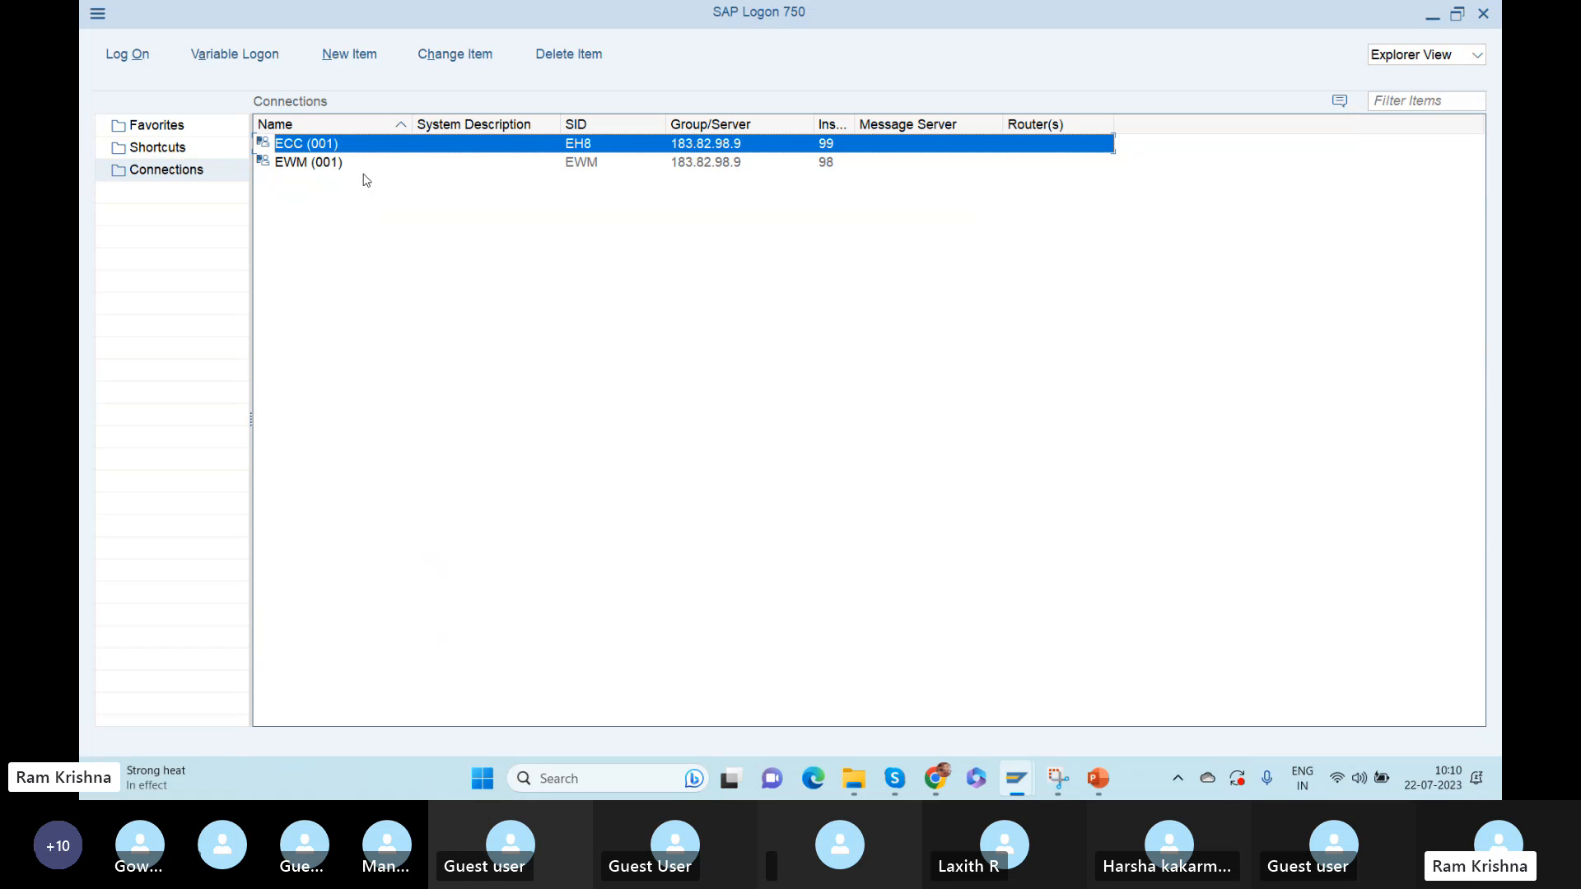
click(320, 163)
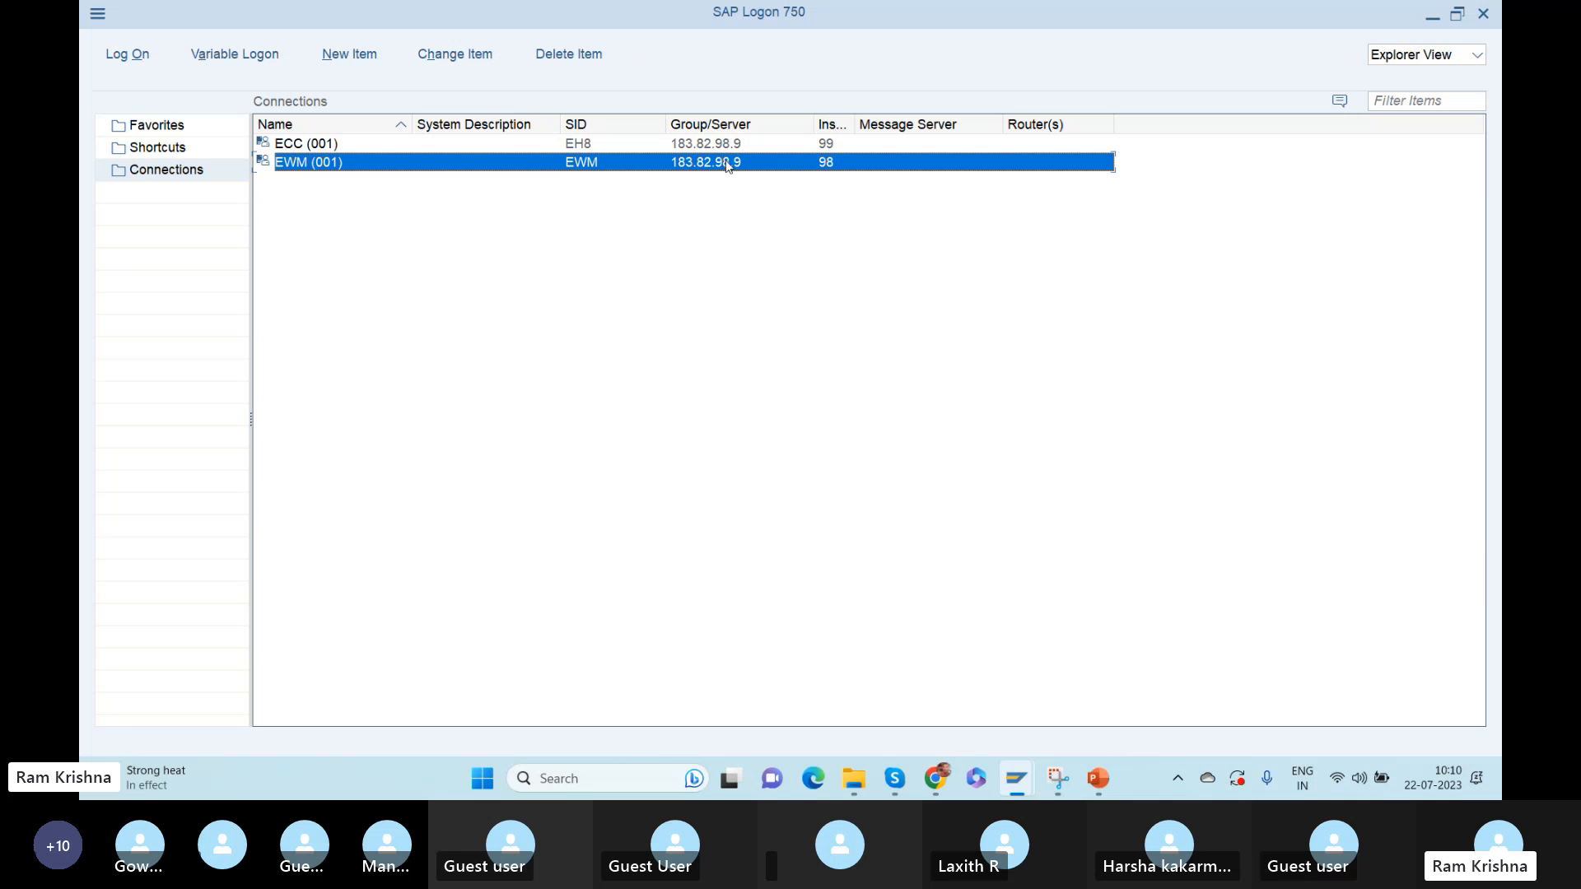
click(697, 151)
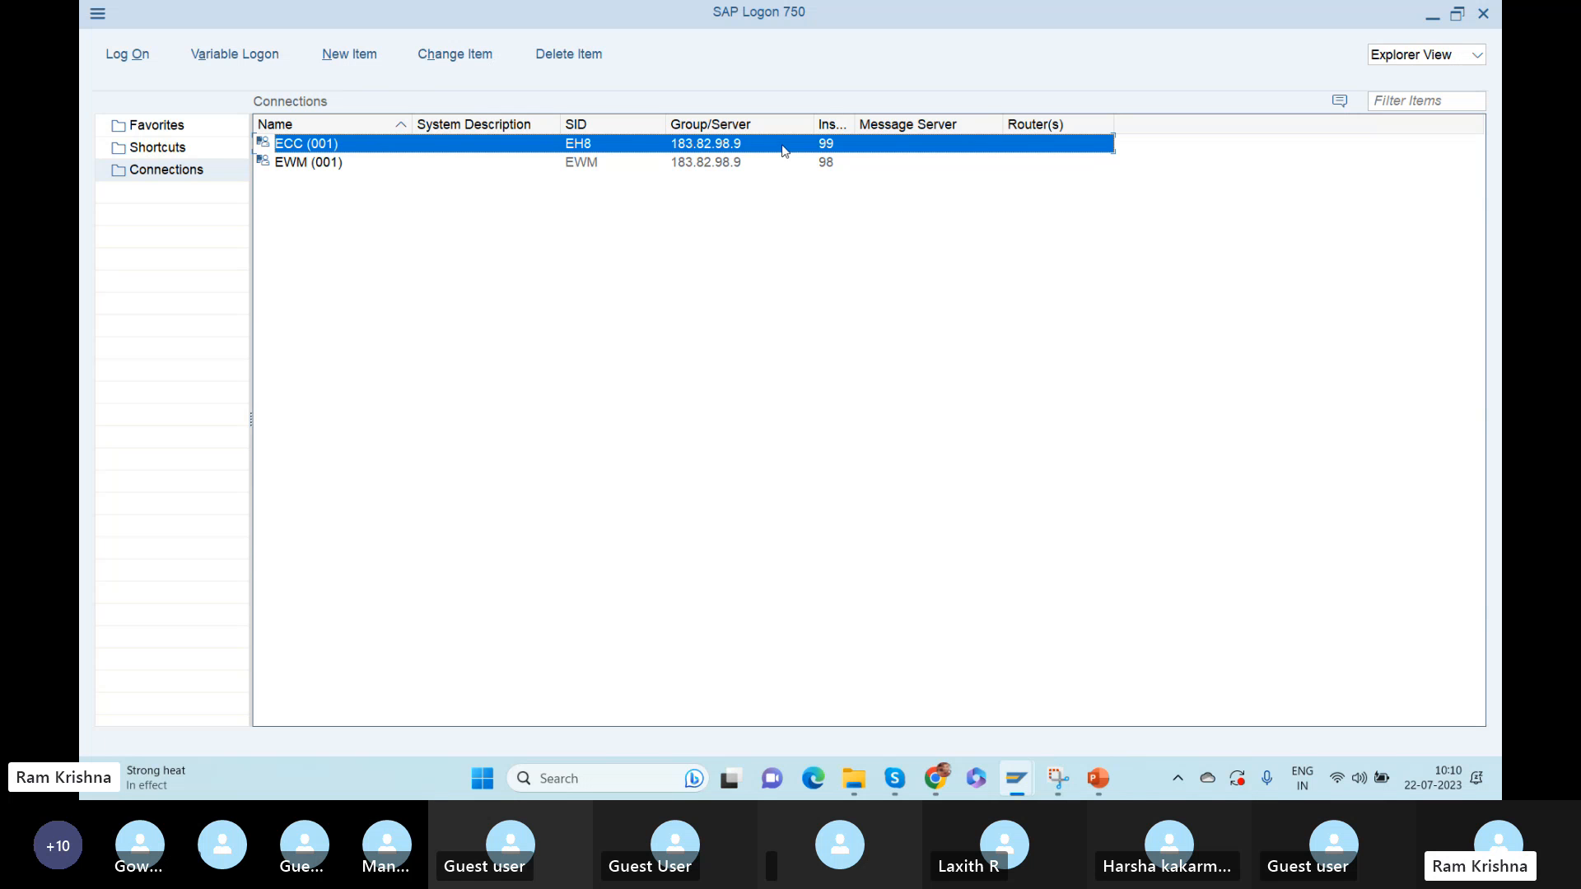
Return to the ECC system's IMG and try to execute Assign Logical System to a Client, accepting the cross-client notice
key(alt+Tab)
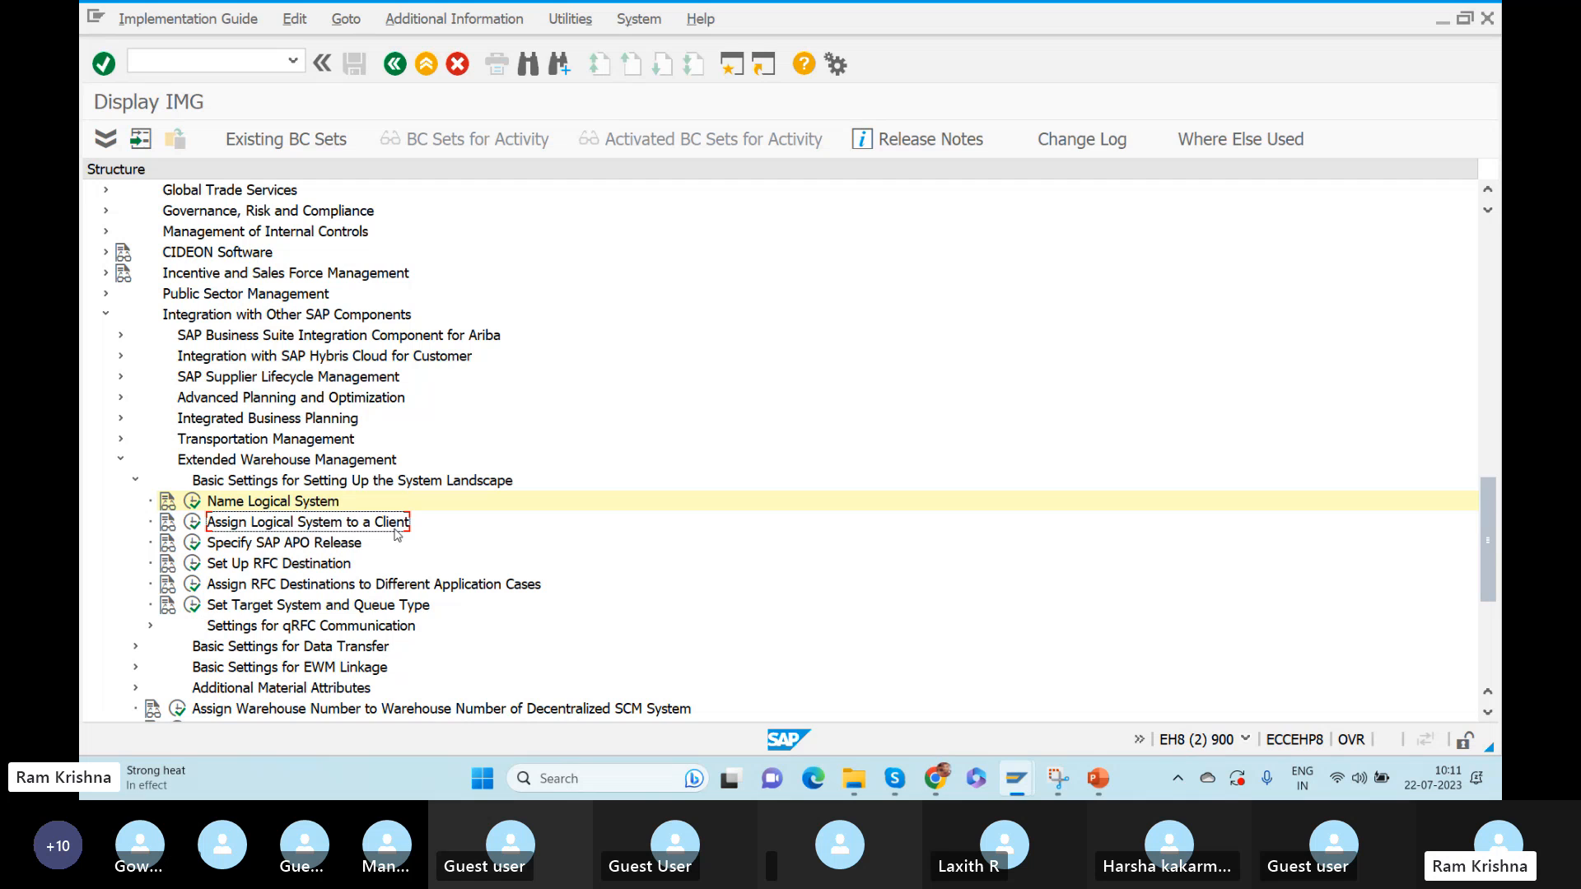
click(194, 523)
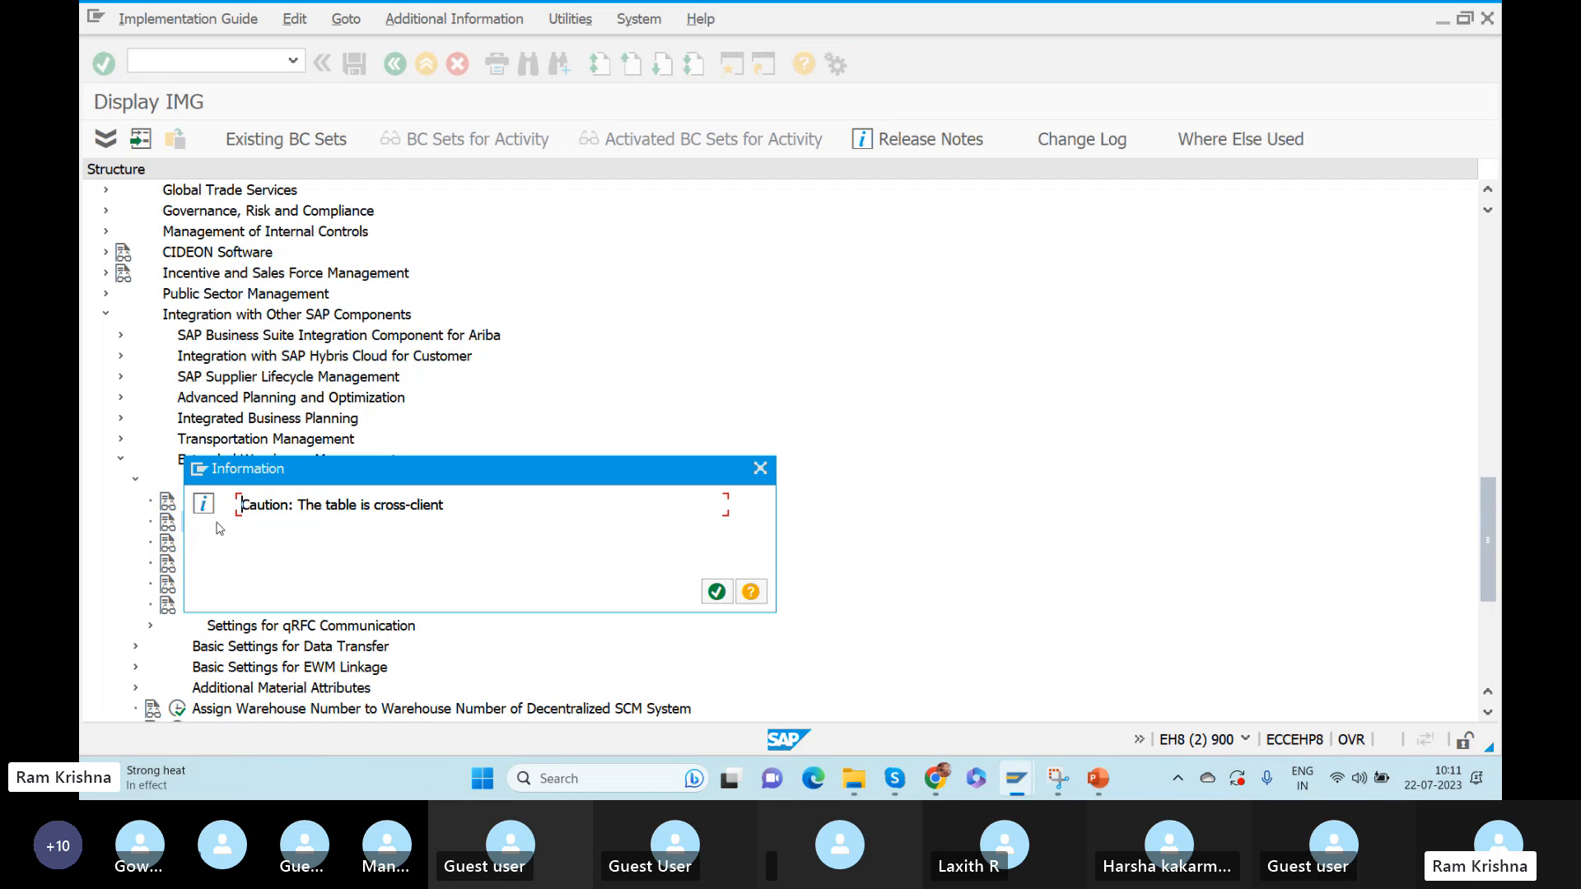
click(713, 592)
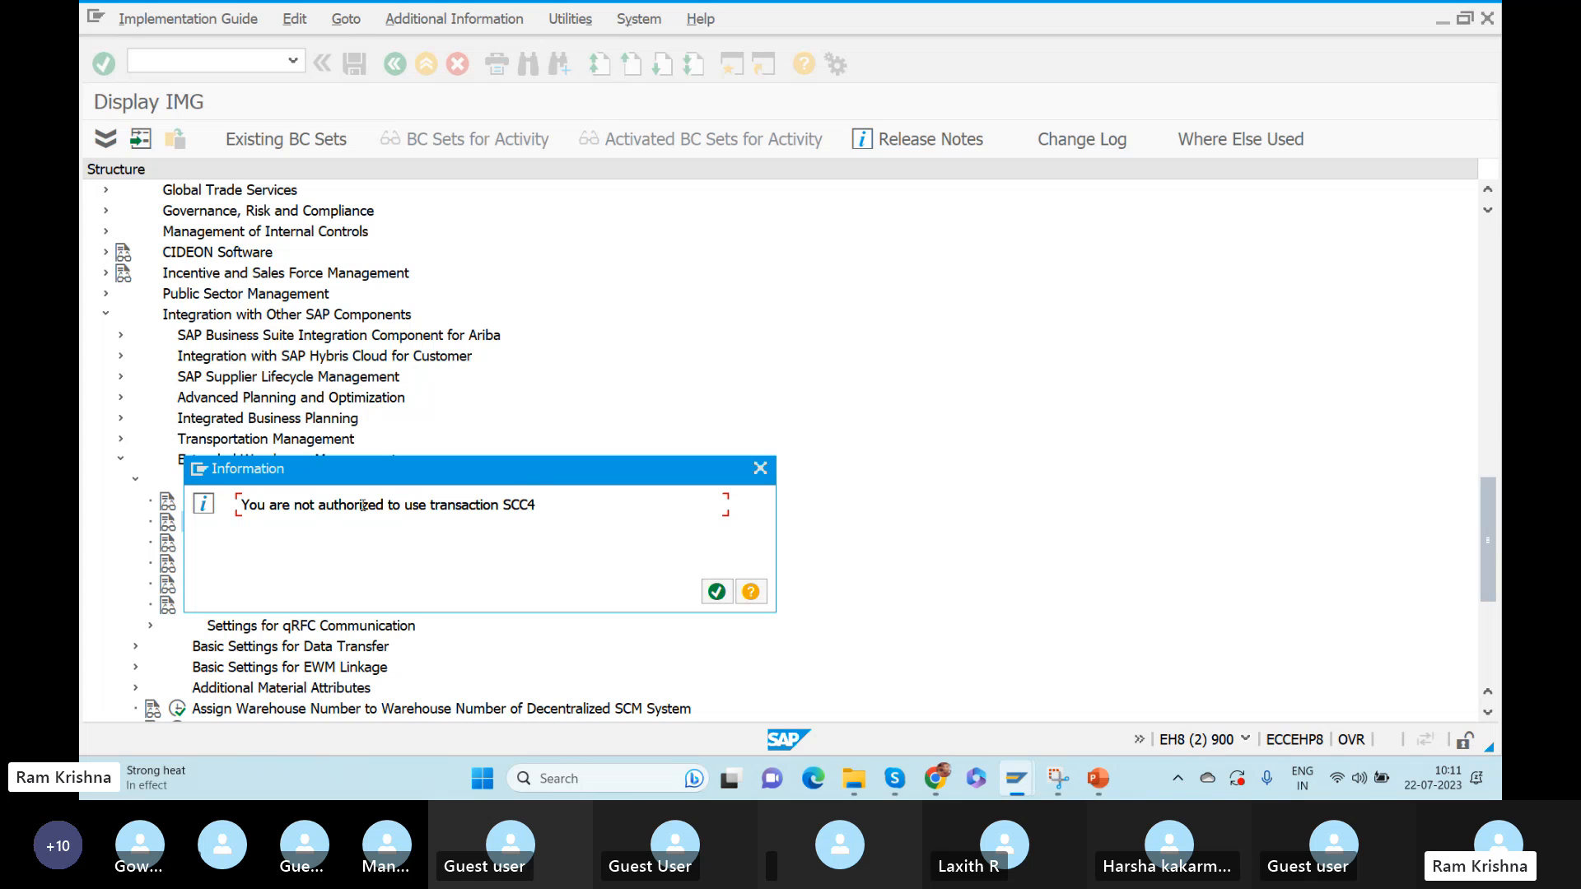
click(718, 594)
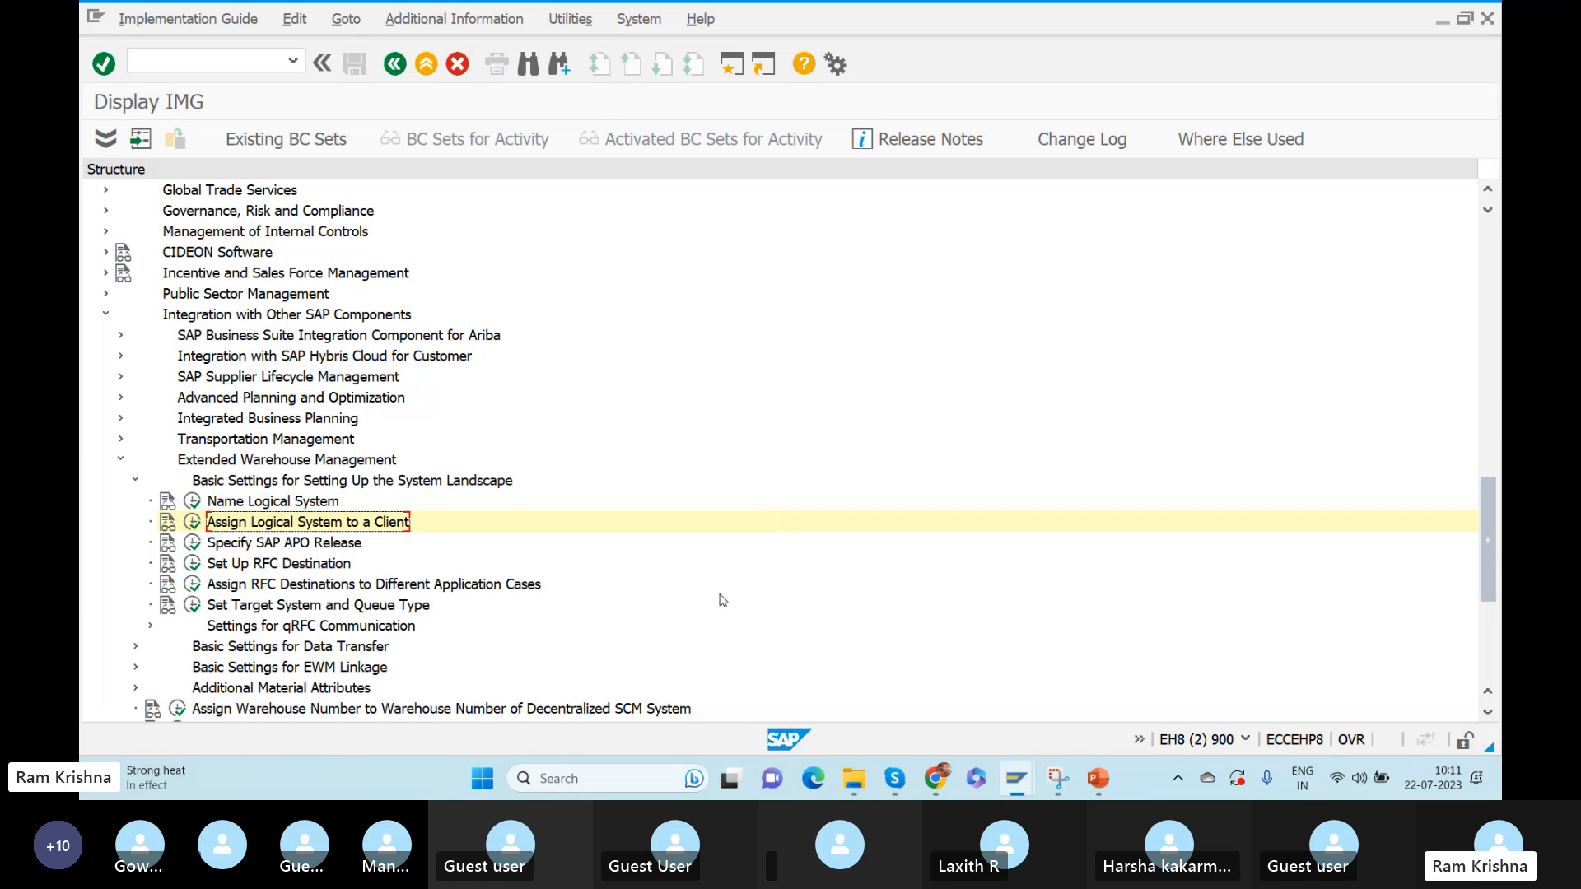
click(240, 504)
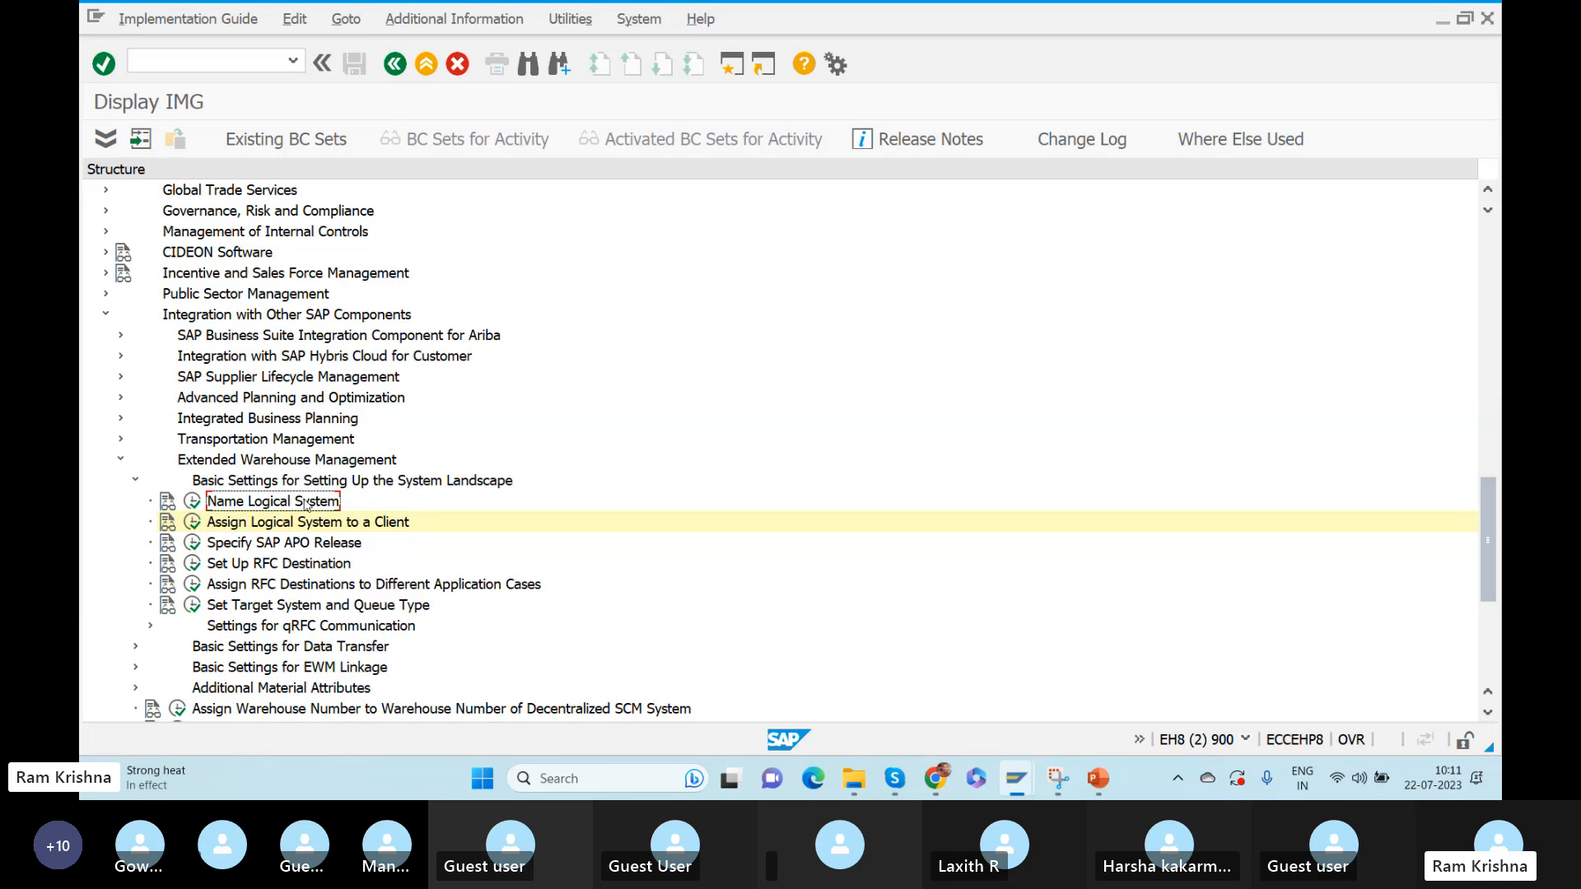
click(238, 526)
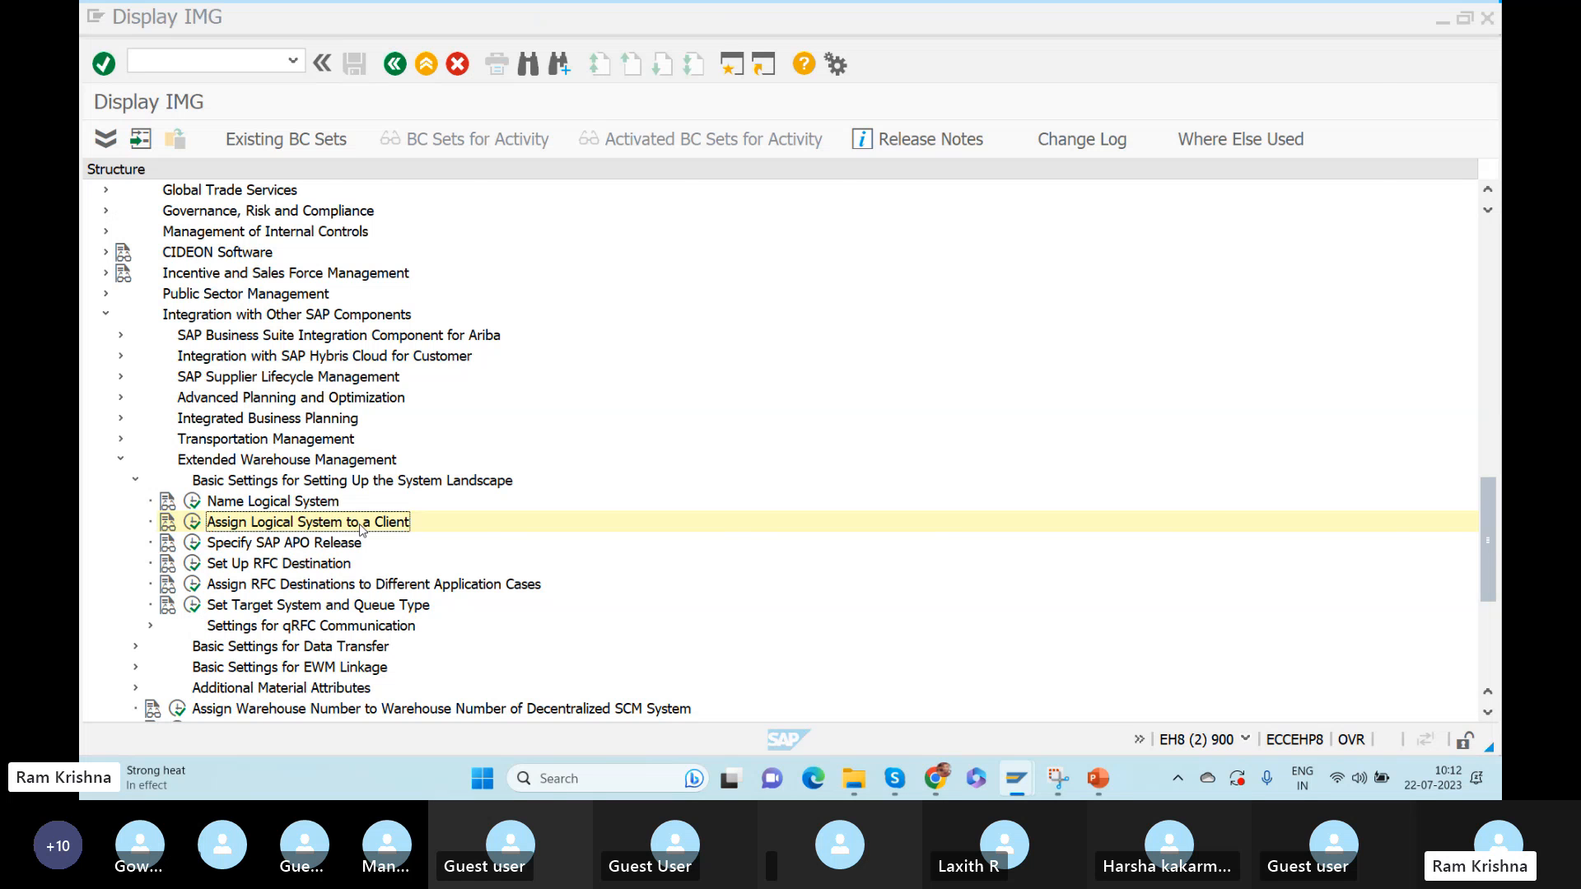
Switch to the Class-3 presentation and move the 900 client box on slide 10 down beside the EH8CLNT900 label
key(alt+Tab)
key(alt+Tab)
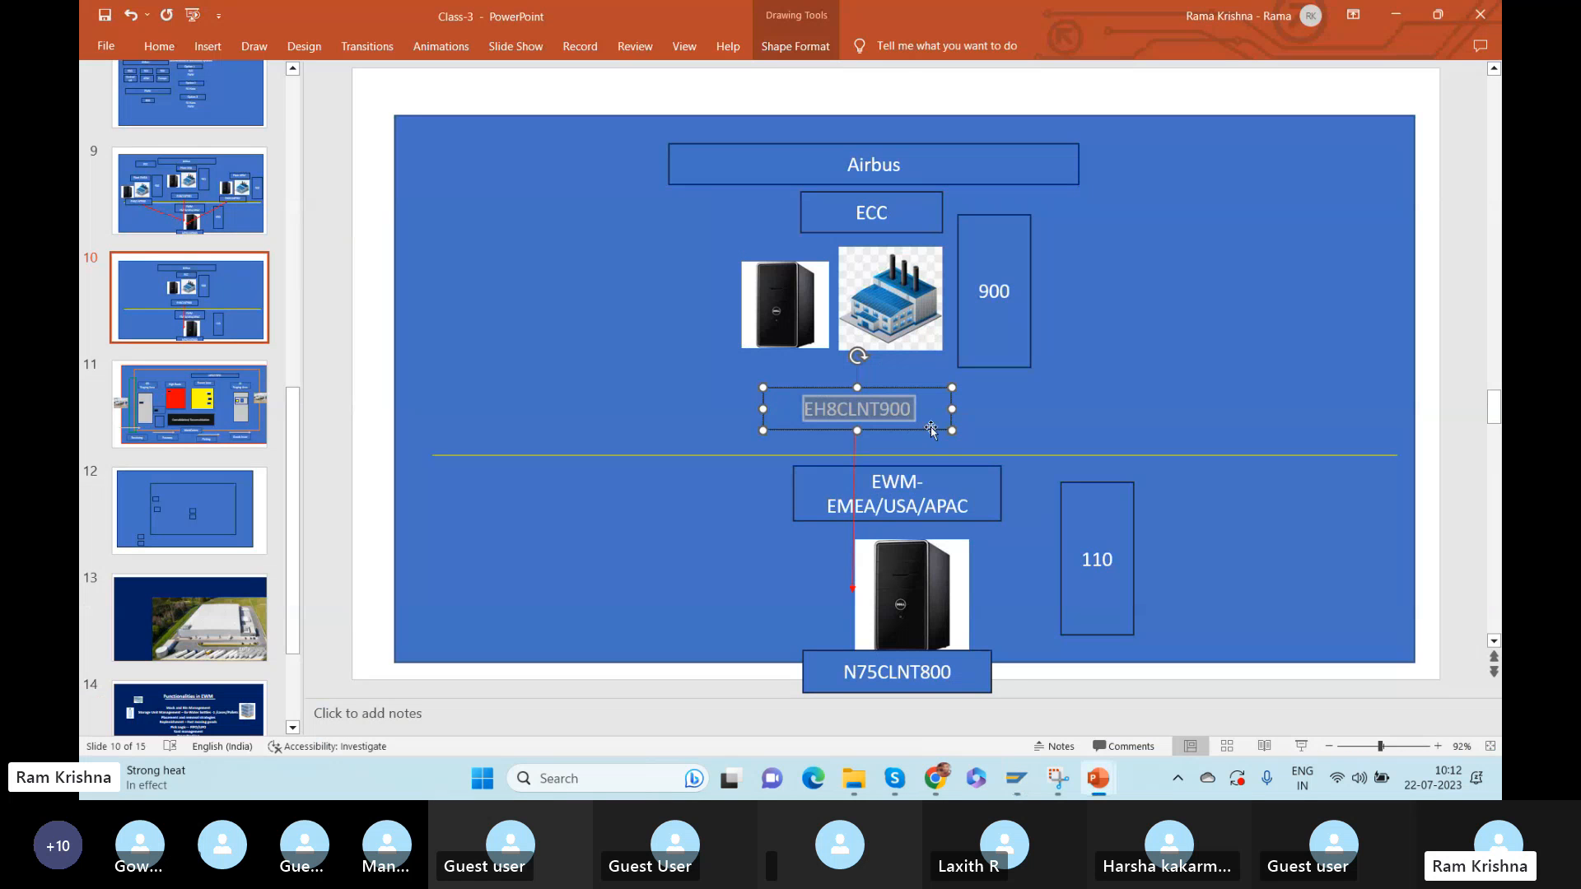
click(974, 401)
drag(805, 410, 926, 410)
click(1033, 410)
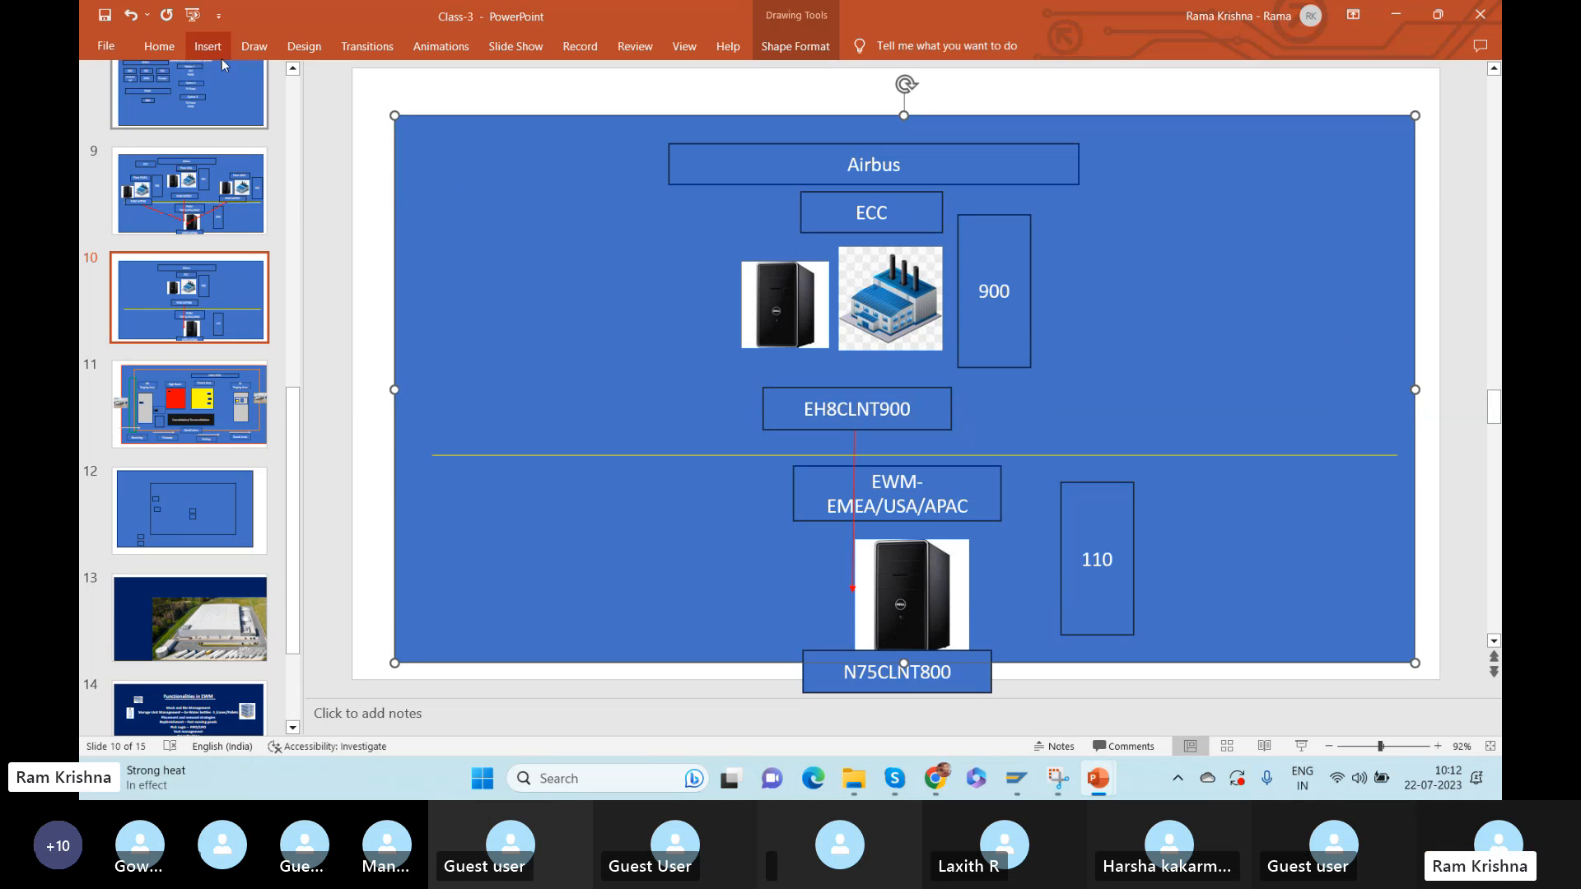
click(1011, 272)
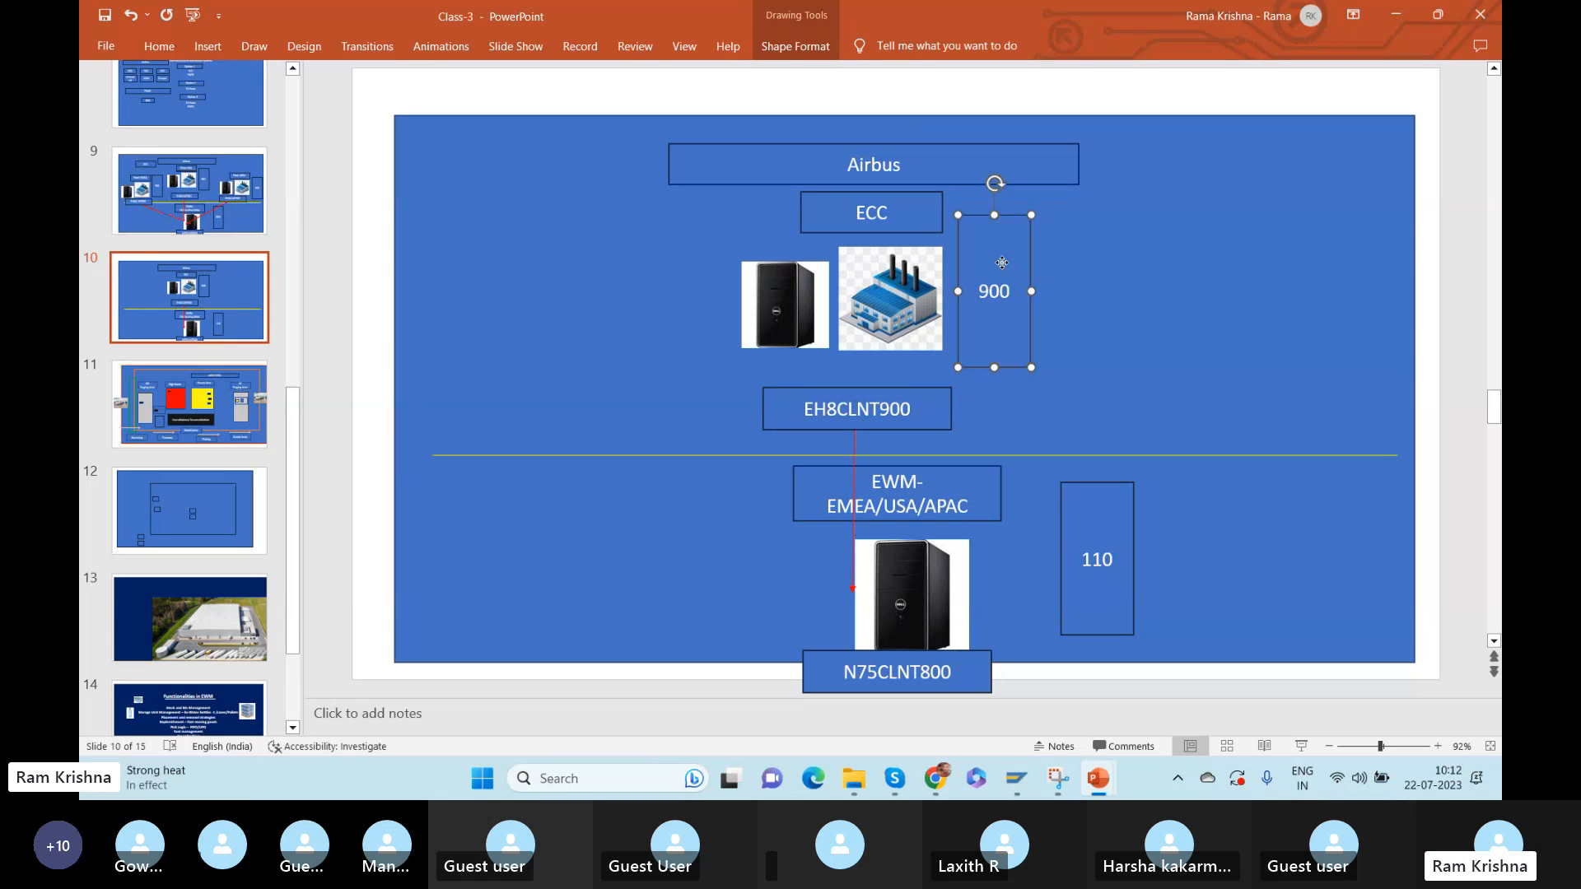
drag(1011, 271, 1019, 339)
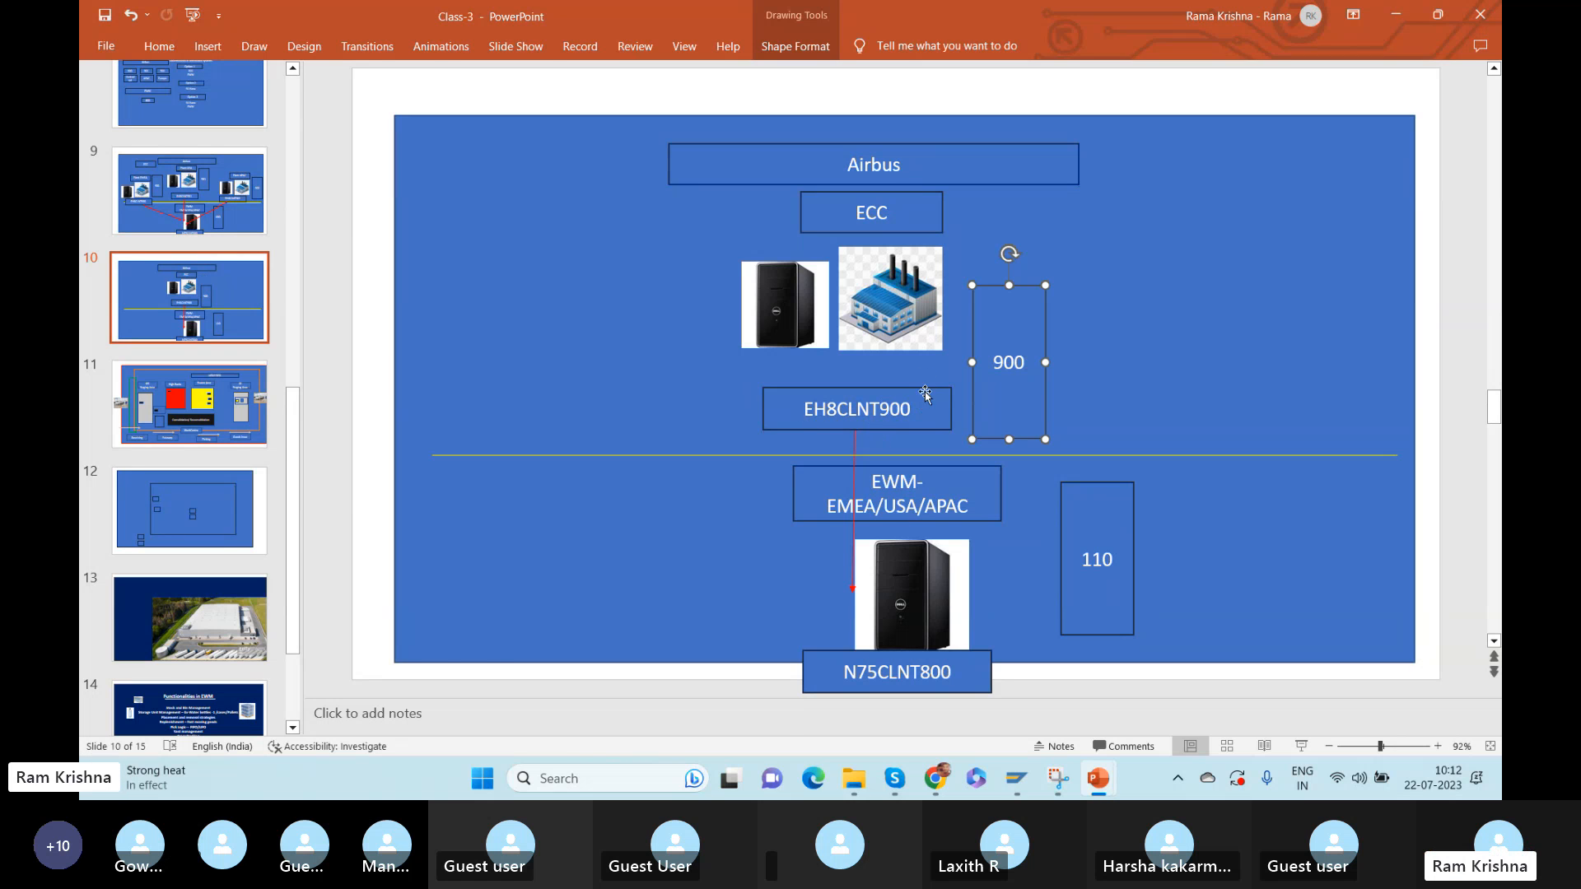
key(alt+Tab)
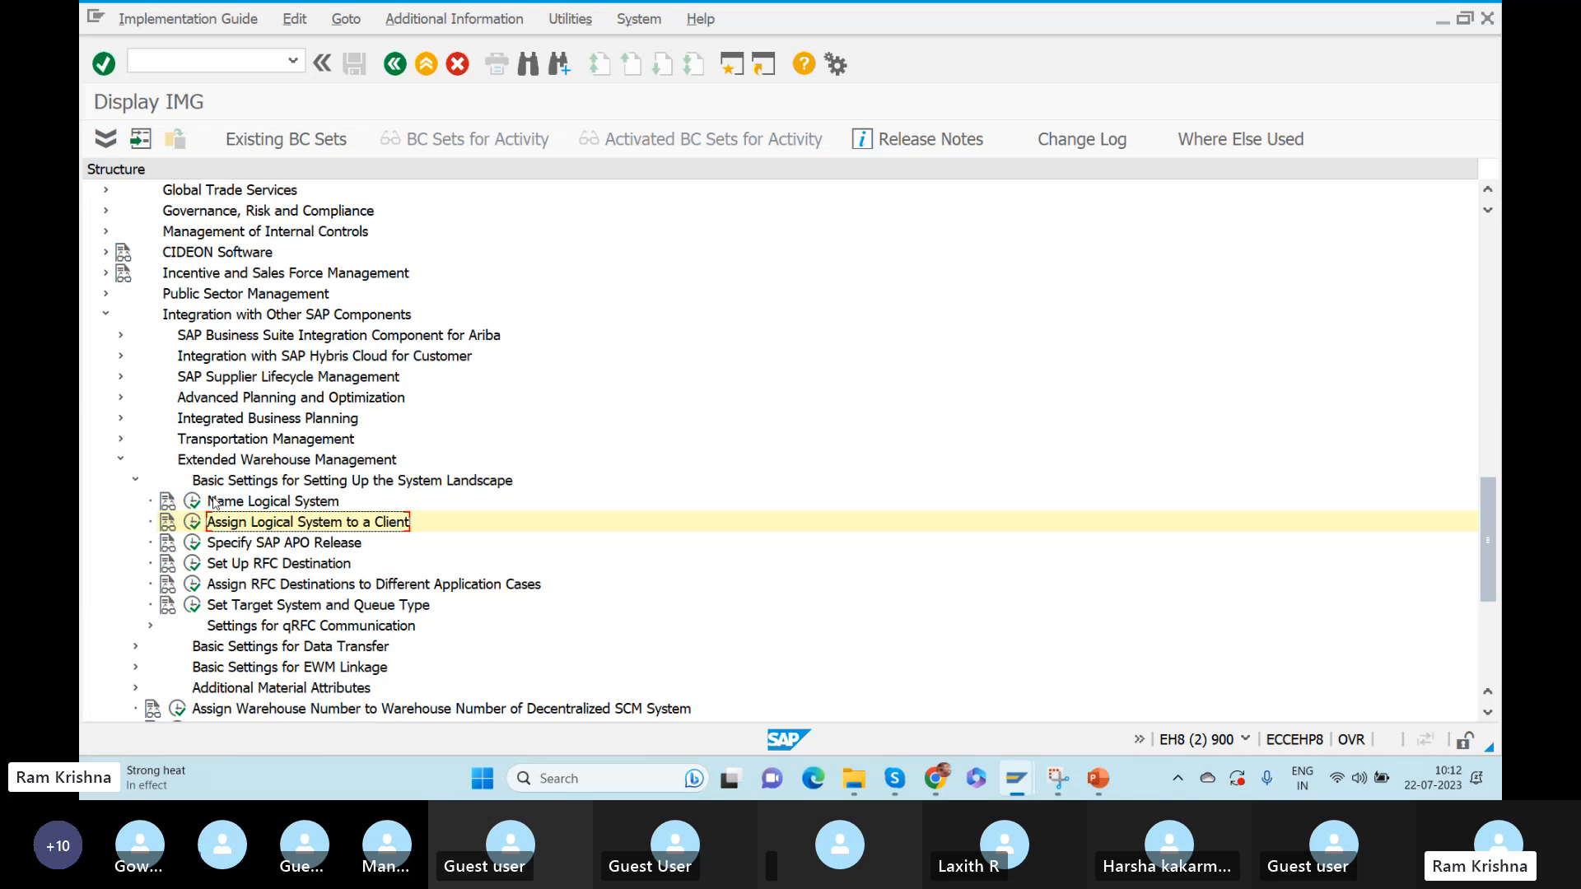
Move the EH8CLNT900 label on slide 10 up to just below the ECC server and factory pictures
key(alt+Tab)
click(775, 401)
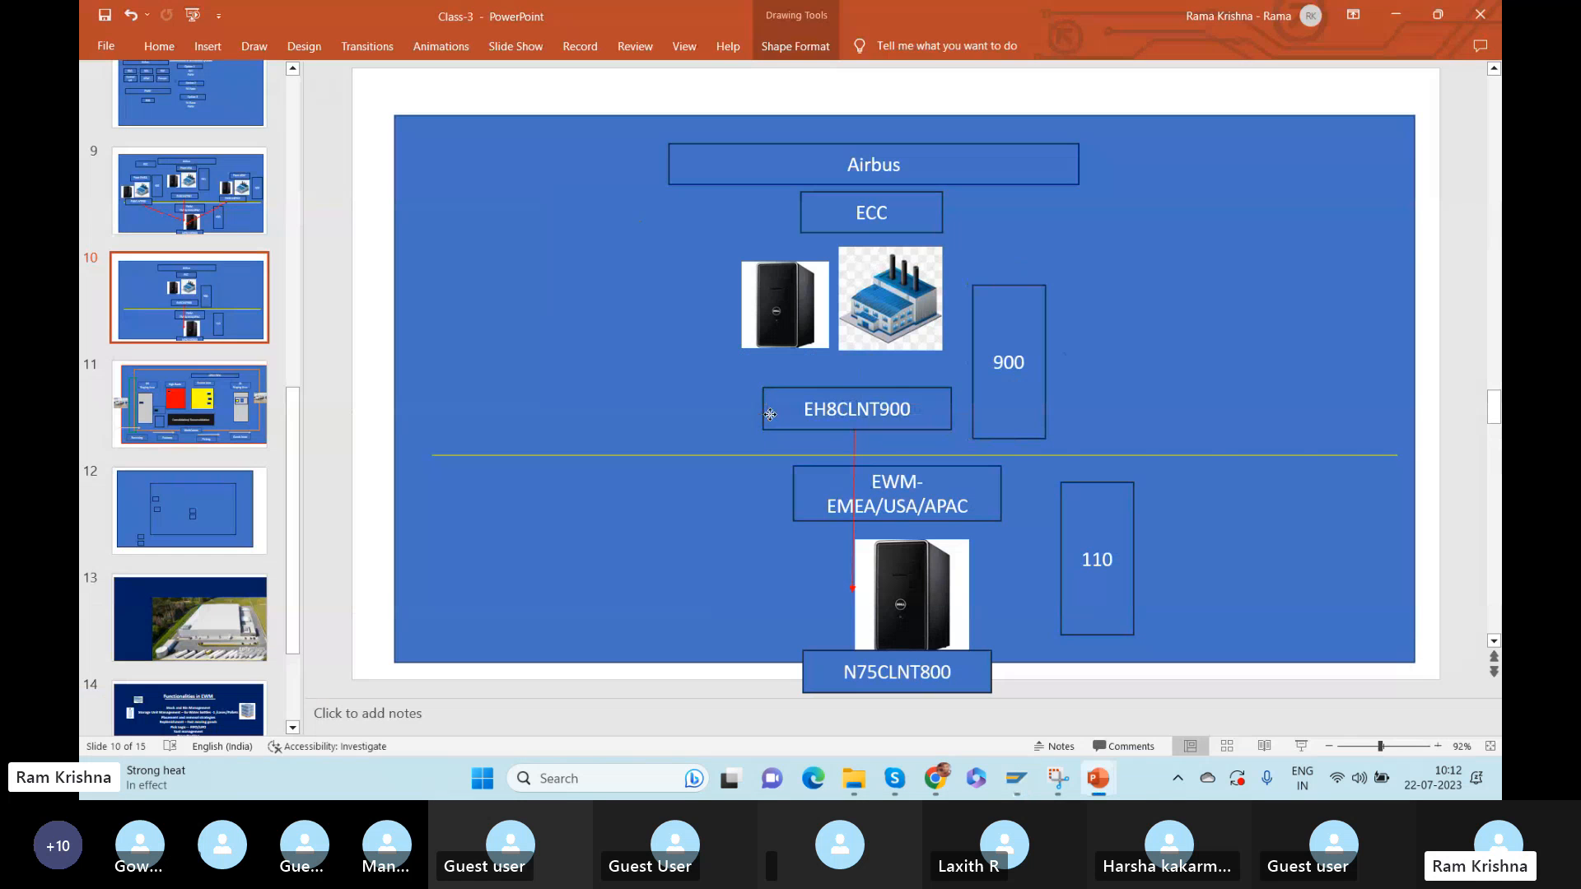
drag(776, 401, 777, 383)
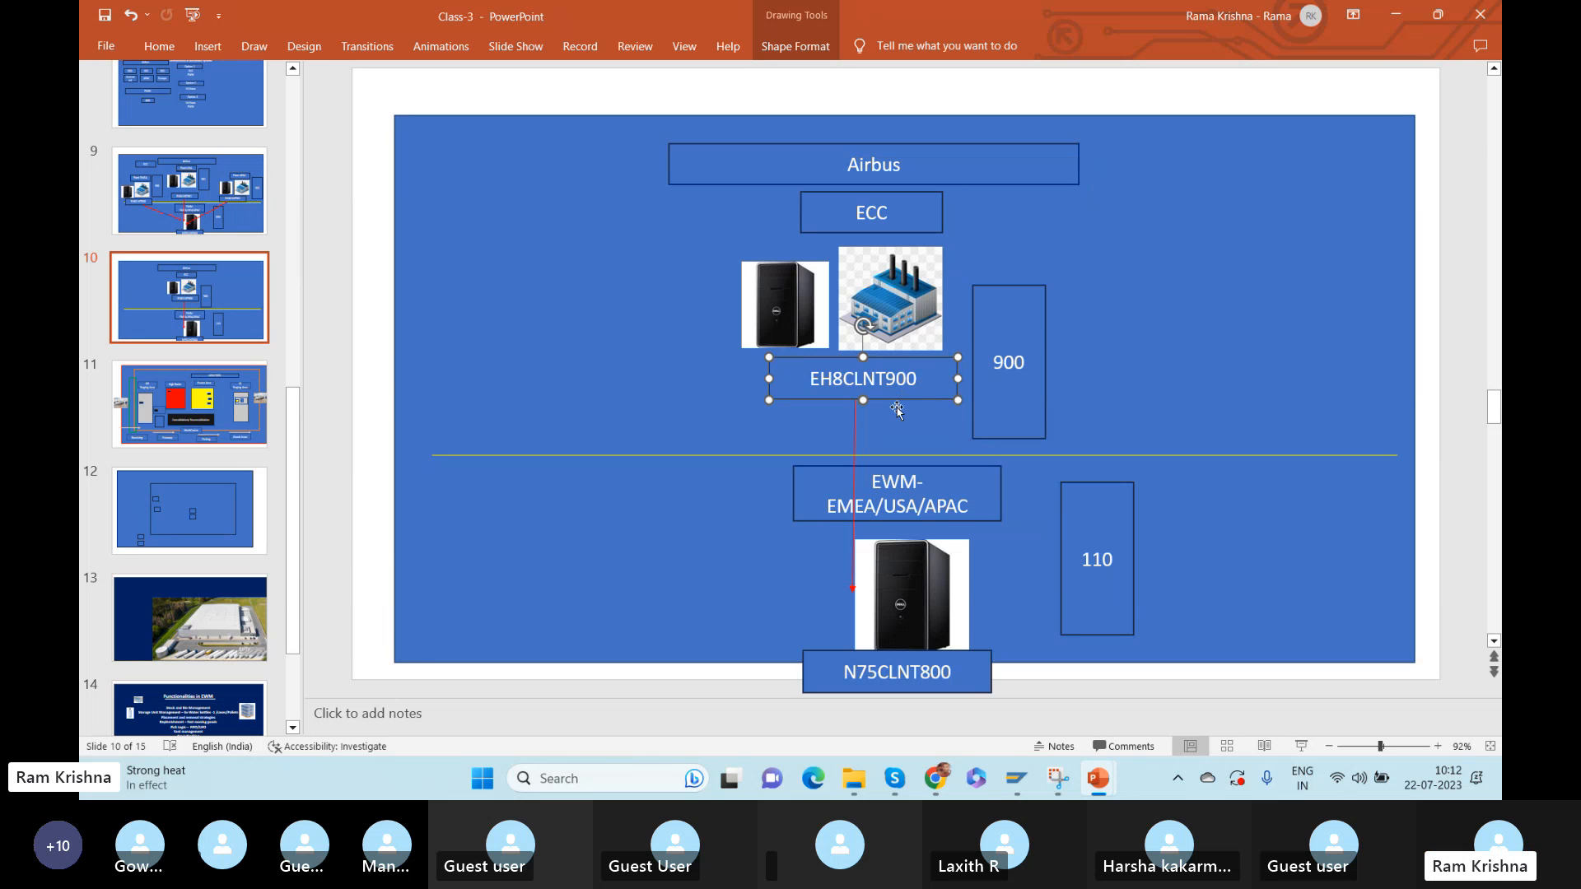
key(alt+Tab)
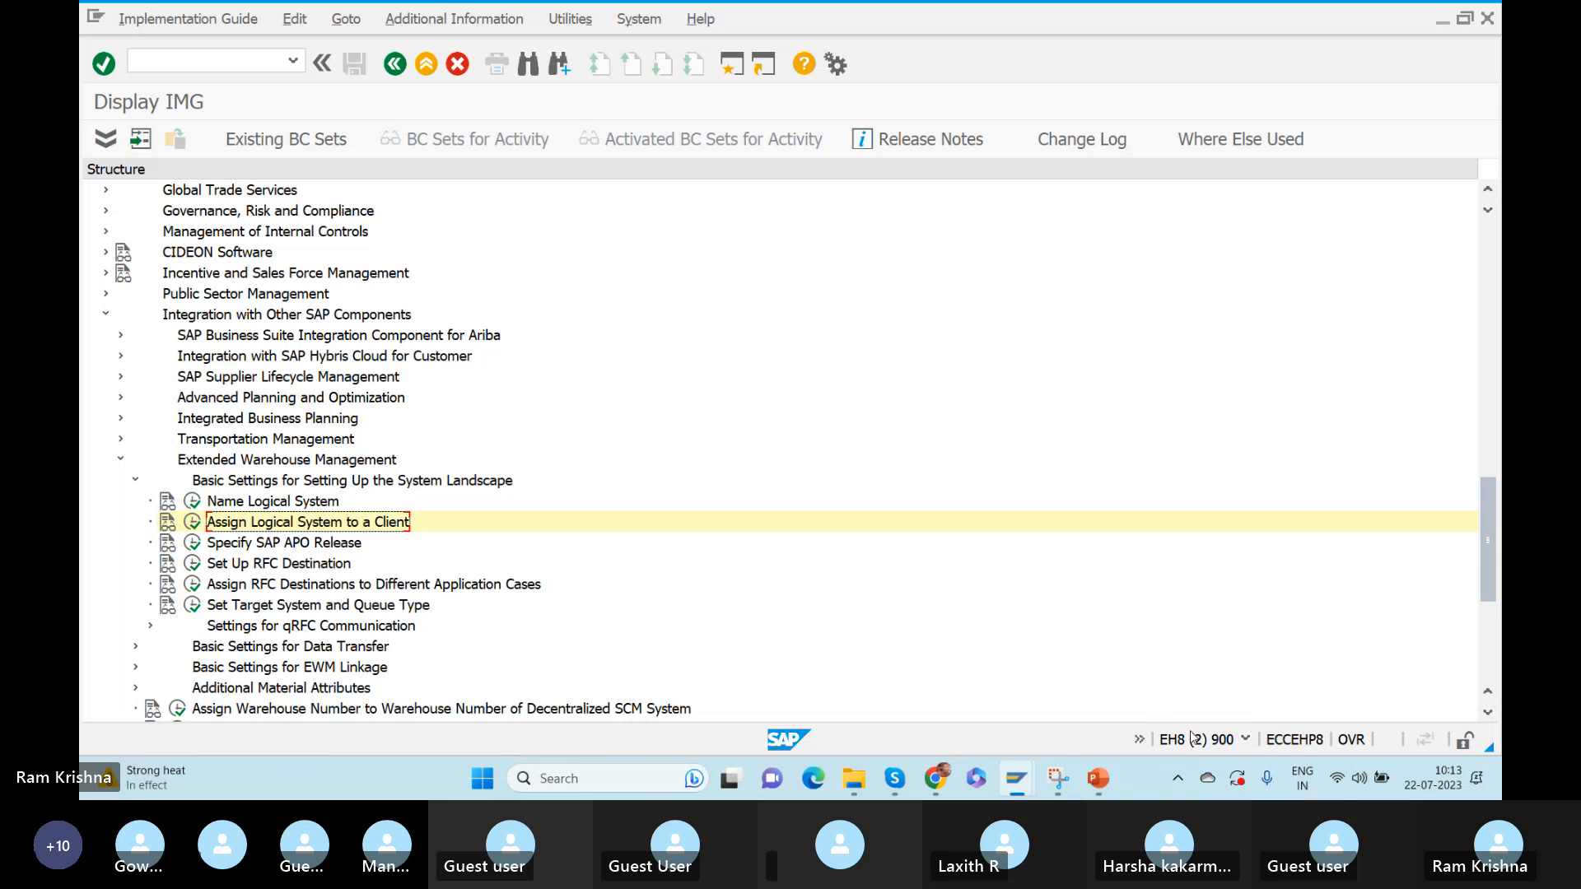
On slide 10, bring the 110 box closer to the N75CLNT800 label and shift the EH8CLNT900 label up against the 900 box
click(1098, 778)
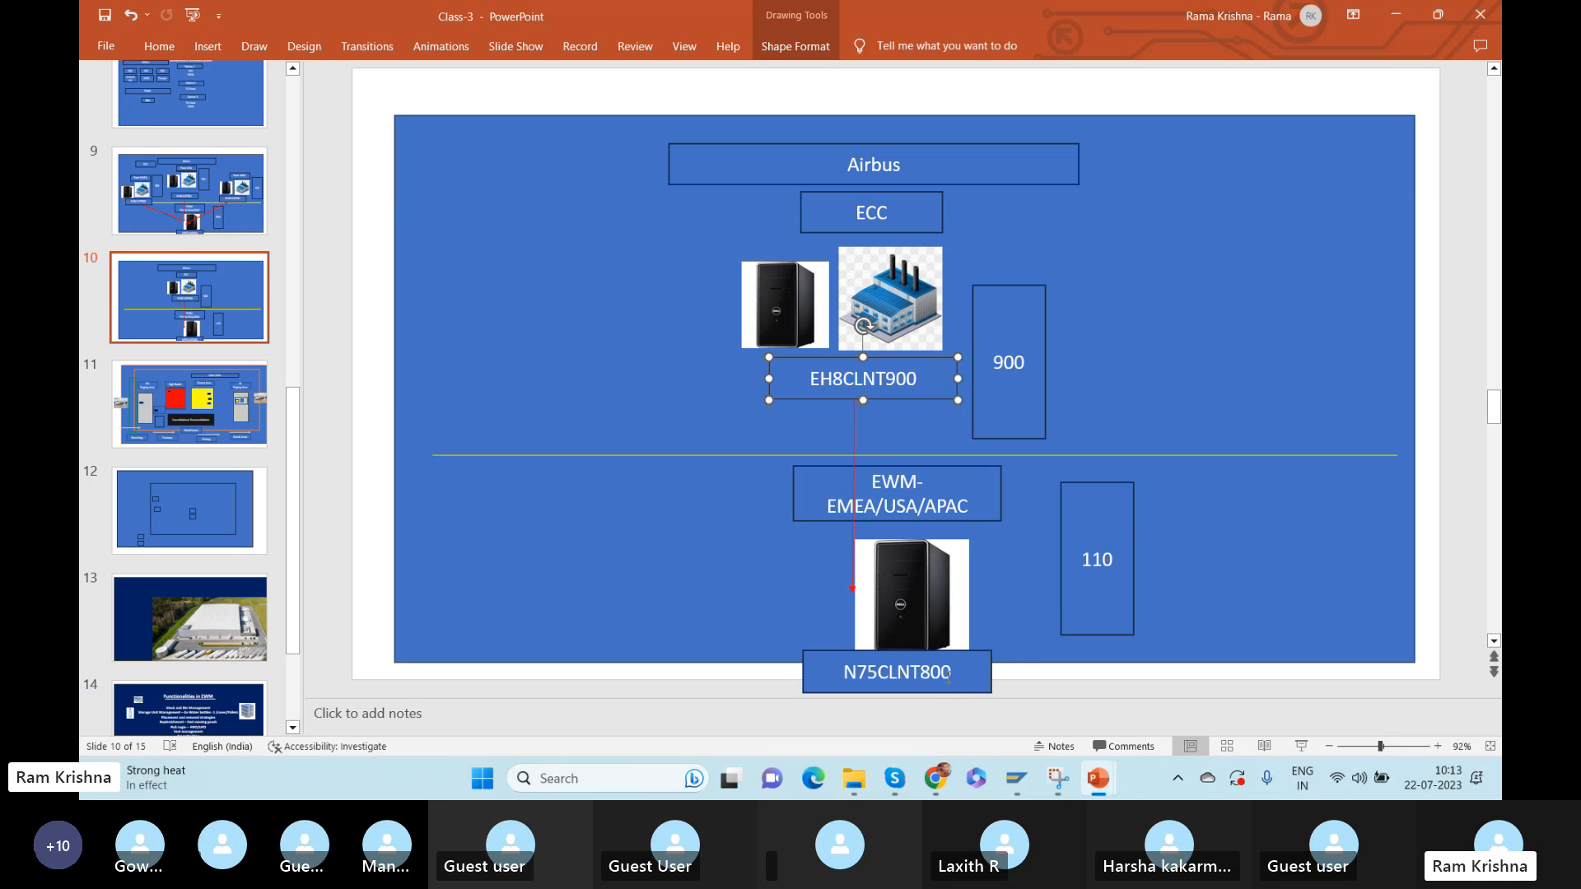
click(1074, 558)
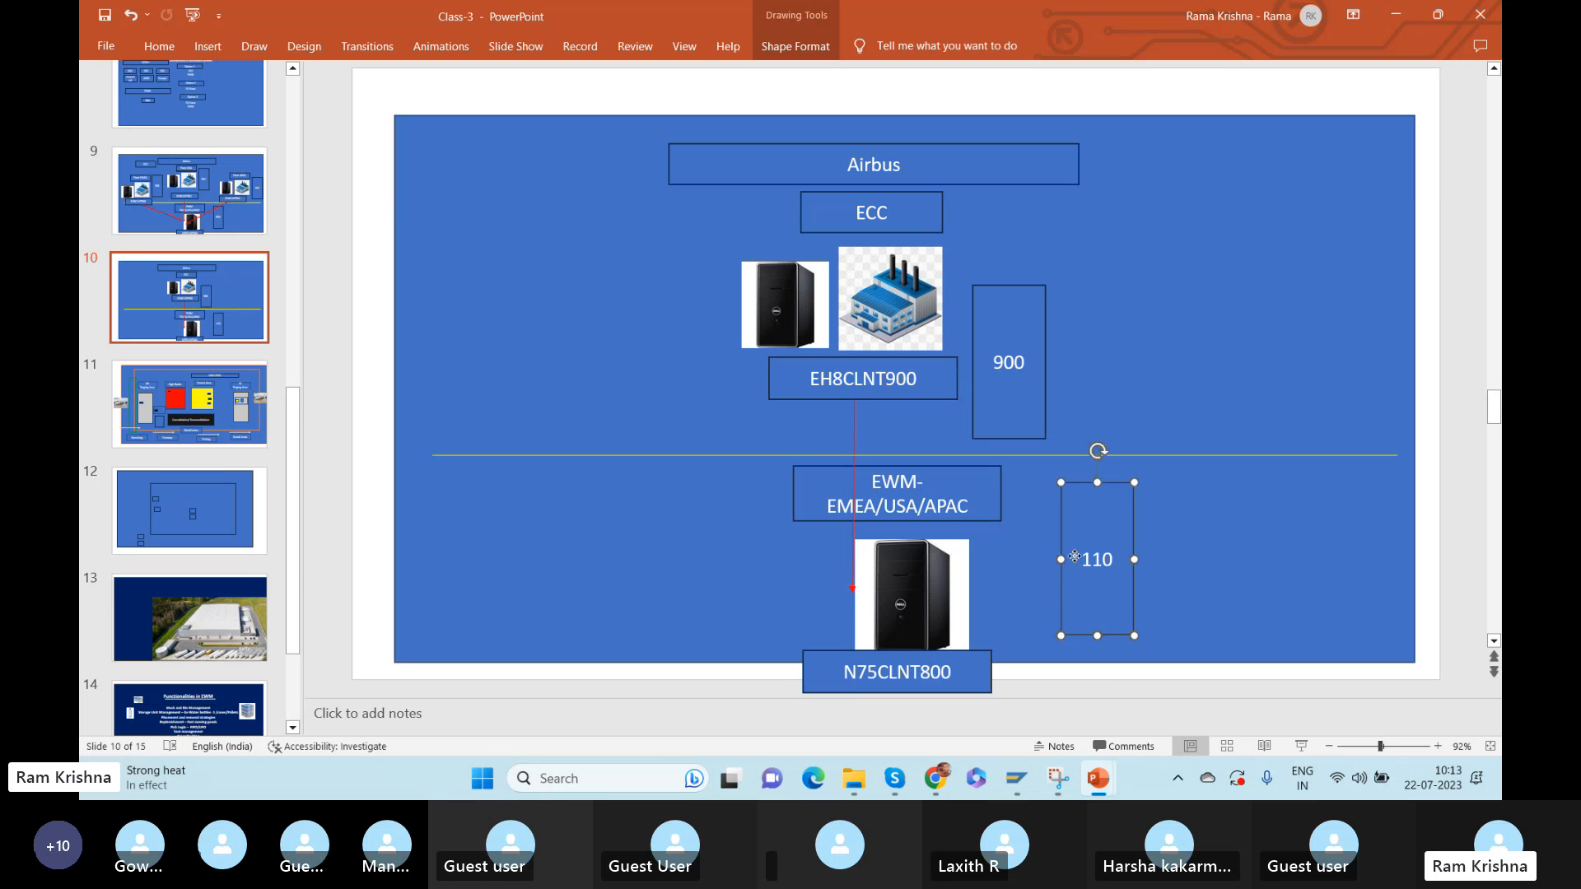
drag(1074, 557, 1028, 626)
drag(969, 670, 976, 674)
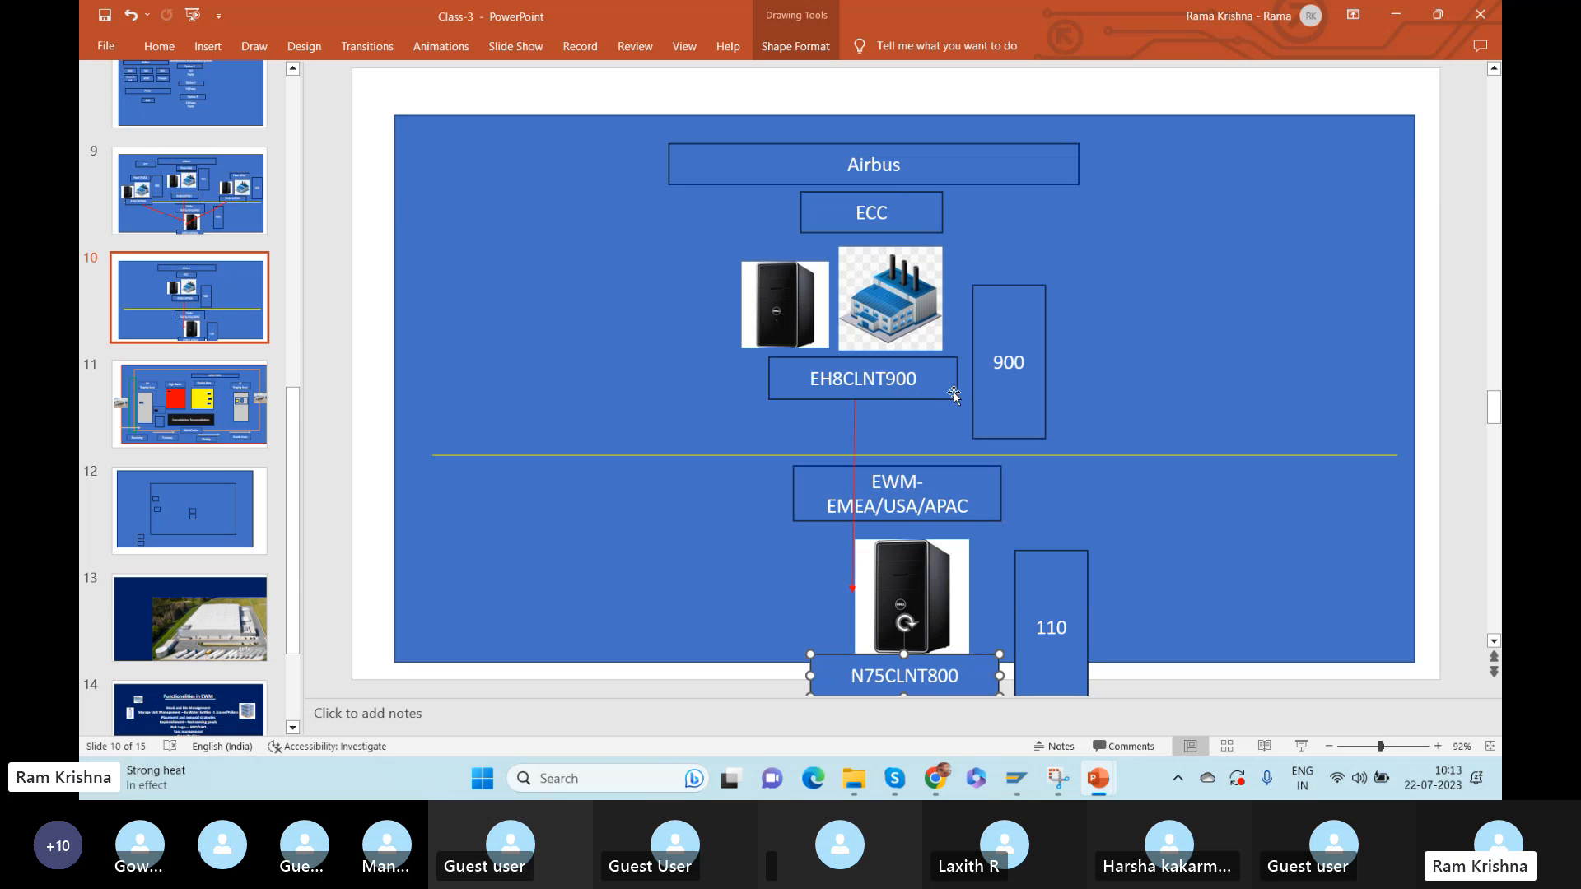
drag(953, 396, 964, 395)
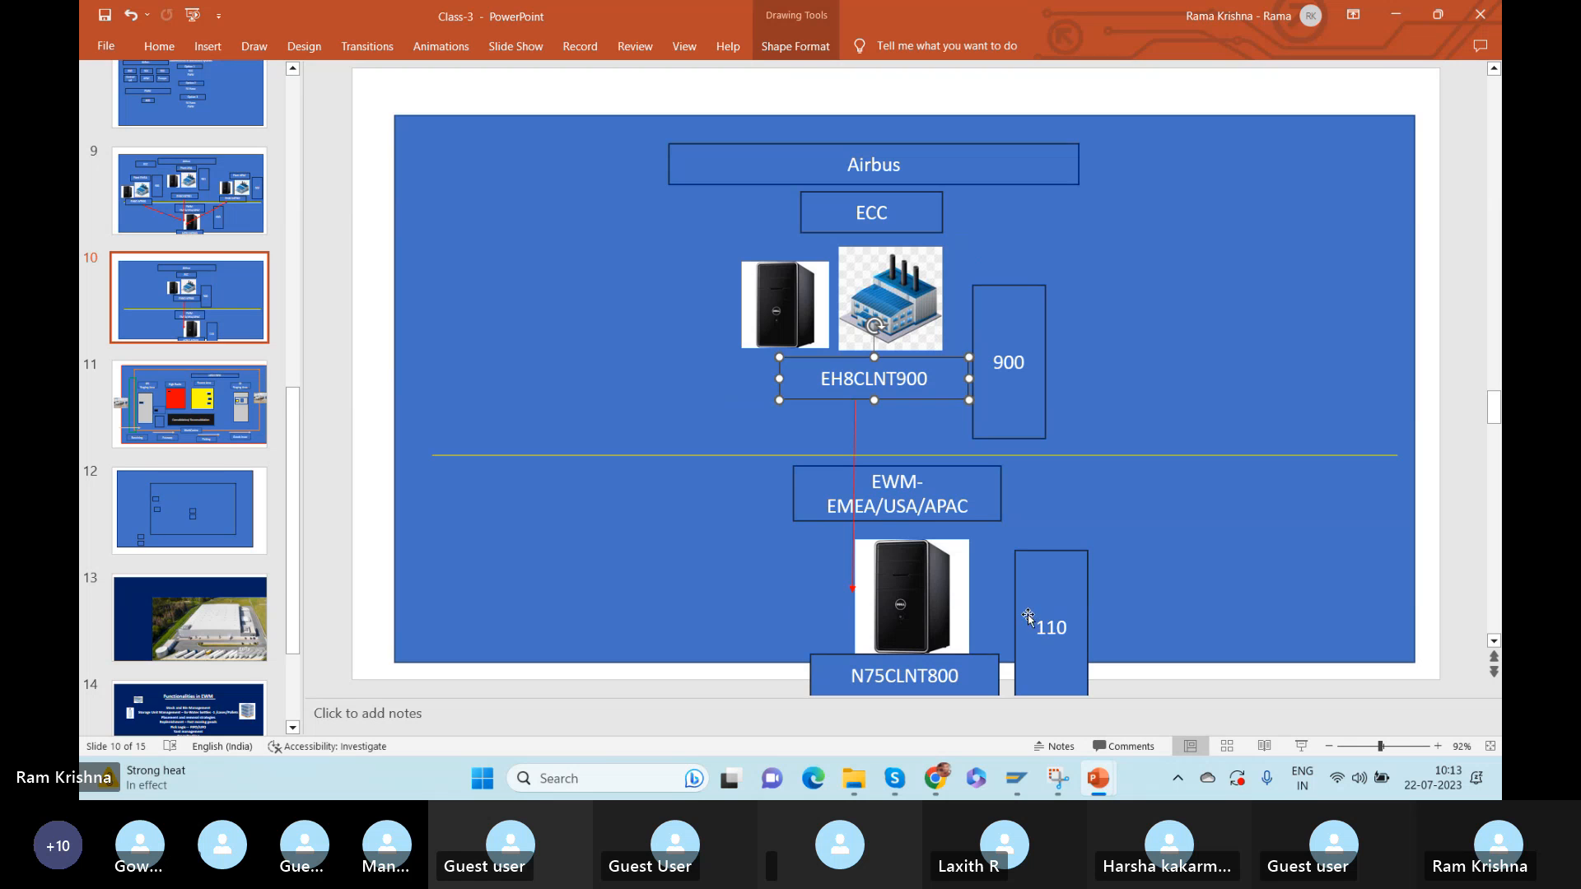
click(1028, 615)
drag(1028, 614, 1017, 602)
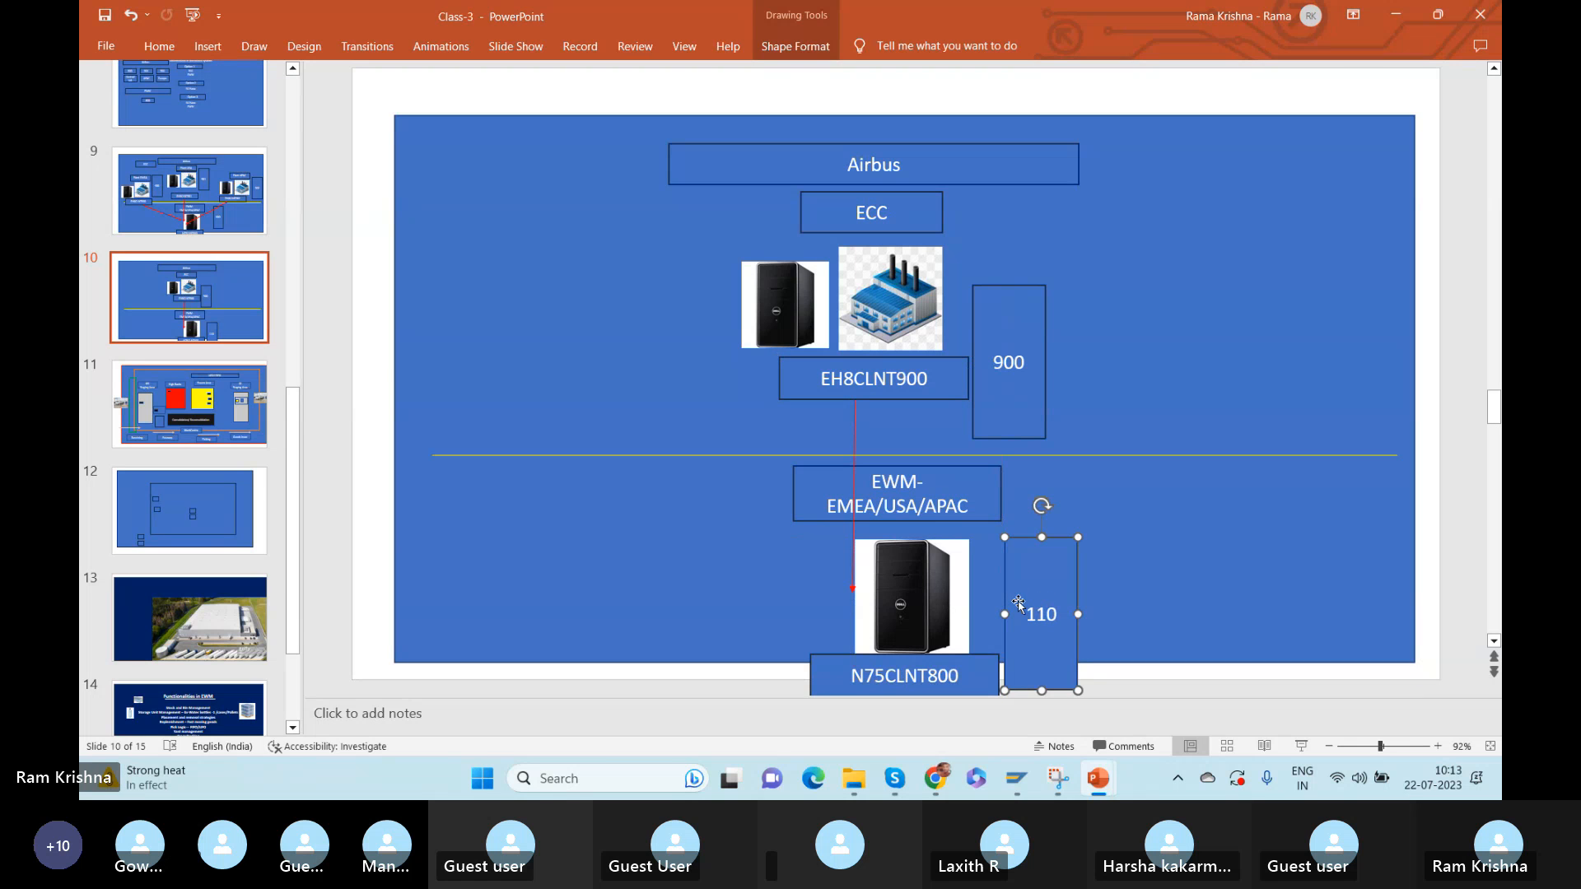
Return to the ECC system's IMG, try to execute Set Up RFC Destination, and point out the Name and Assign Logical System activities
key(alt+Tab)
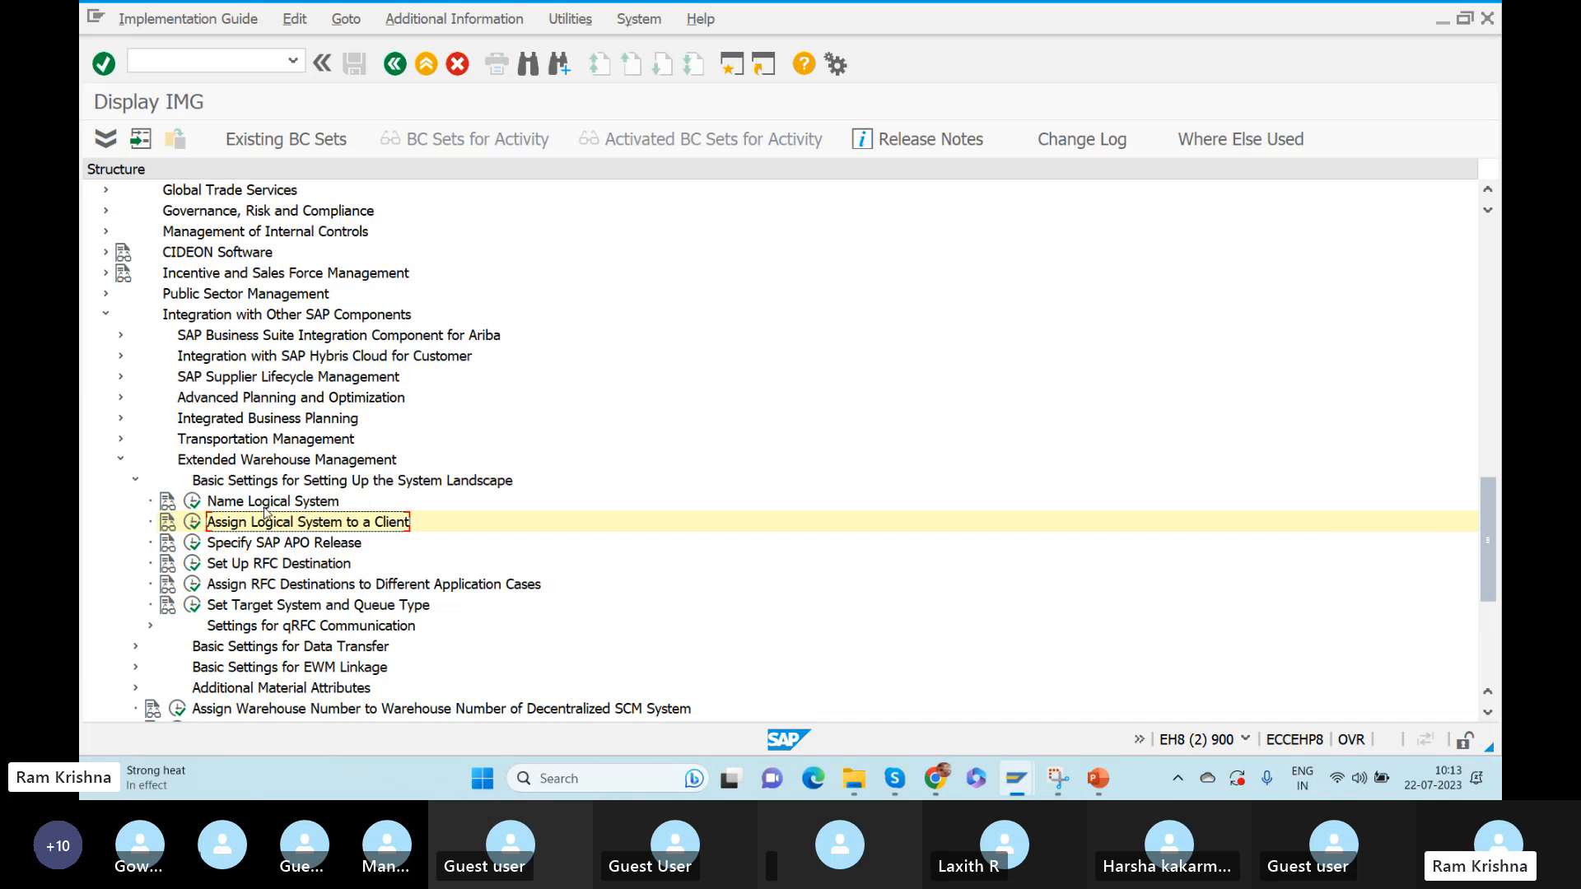
click(196, 564)
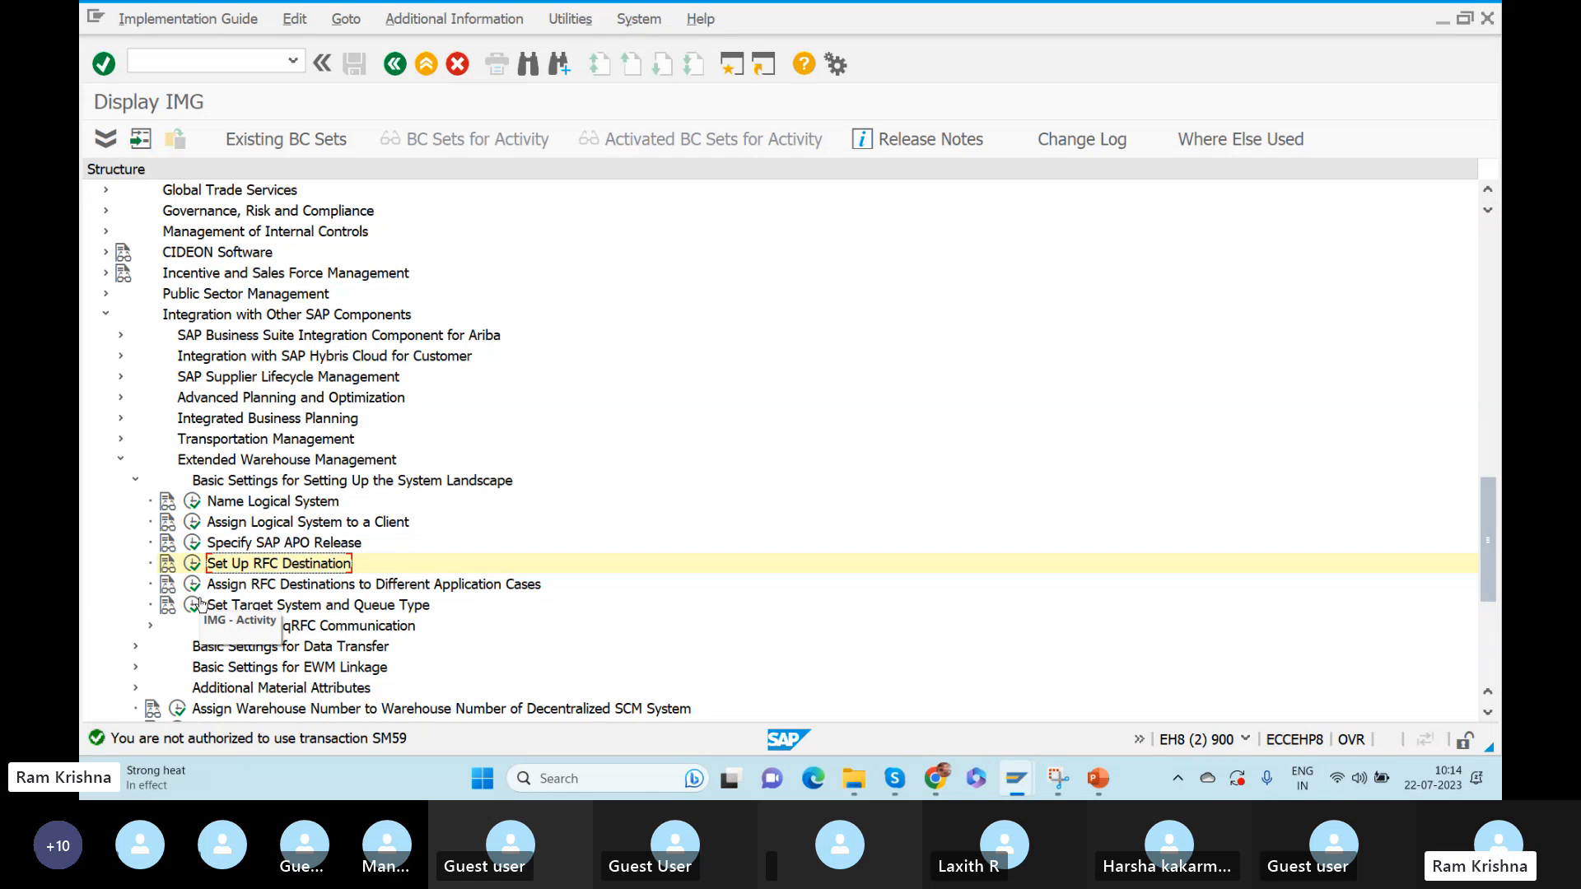
click(279, 504)
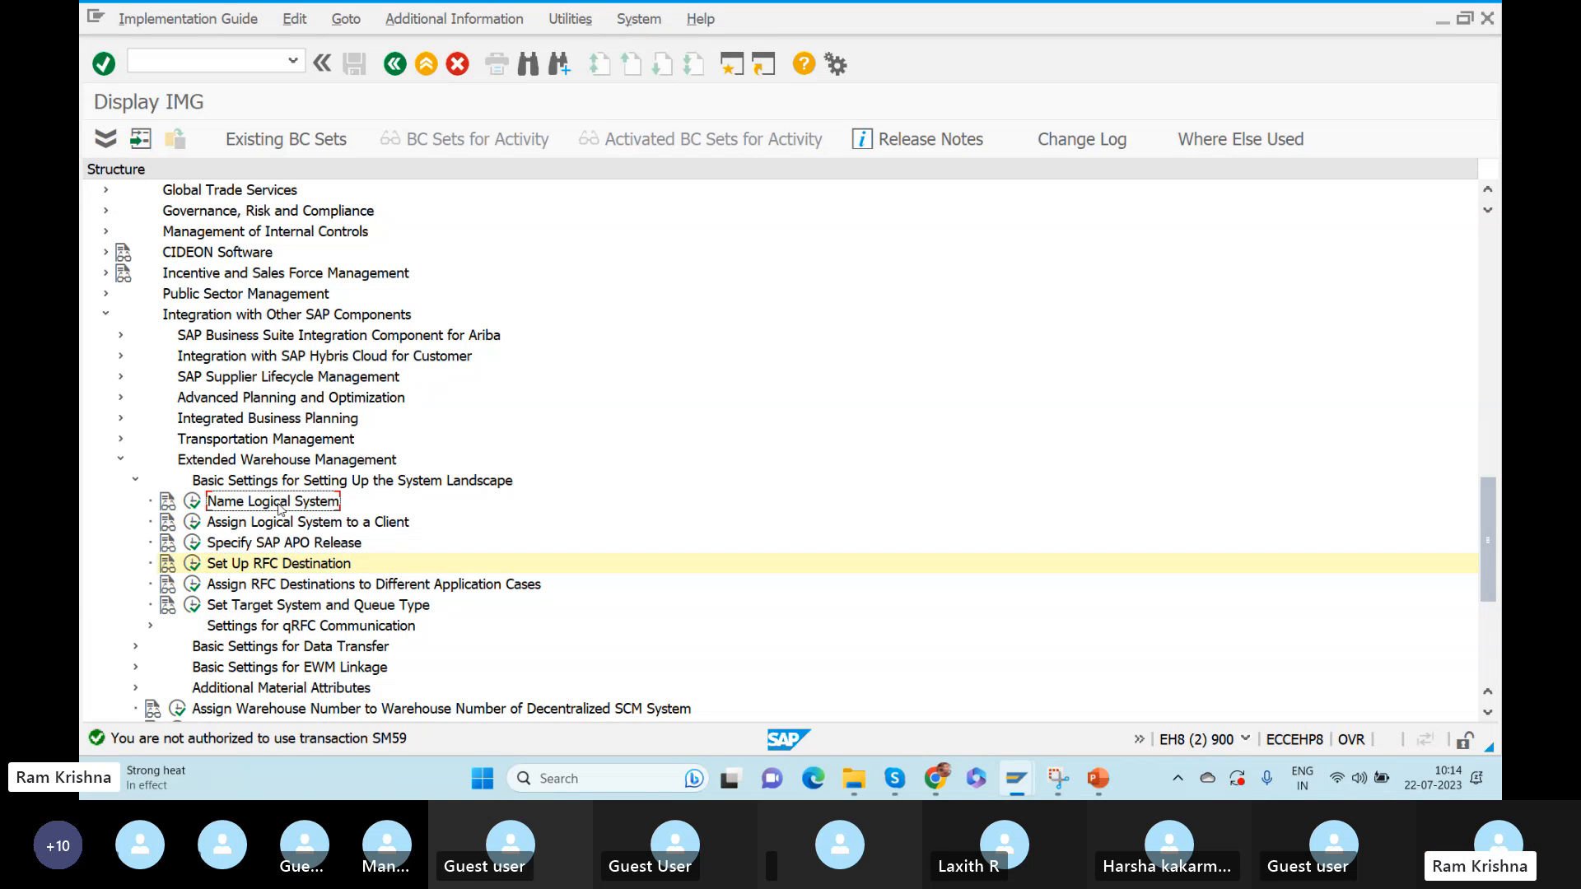
click(283, 525)
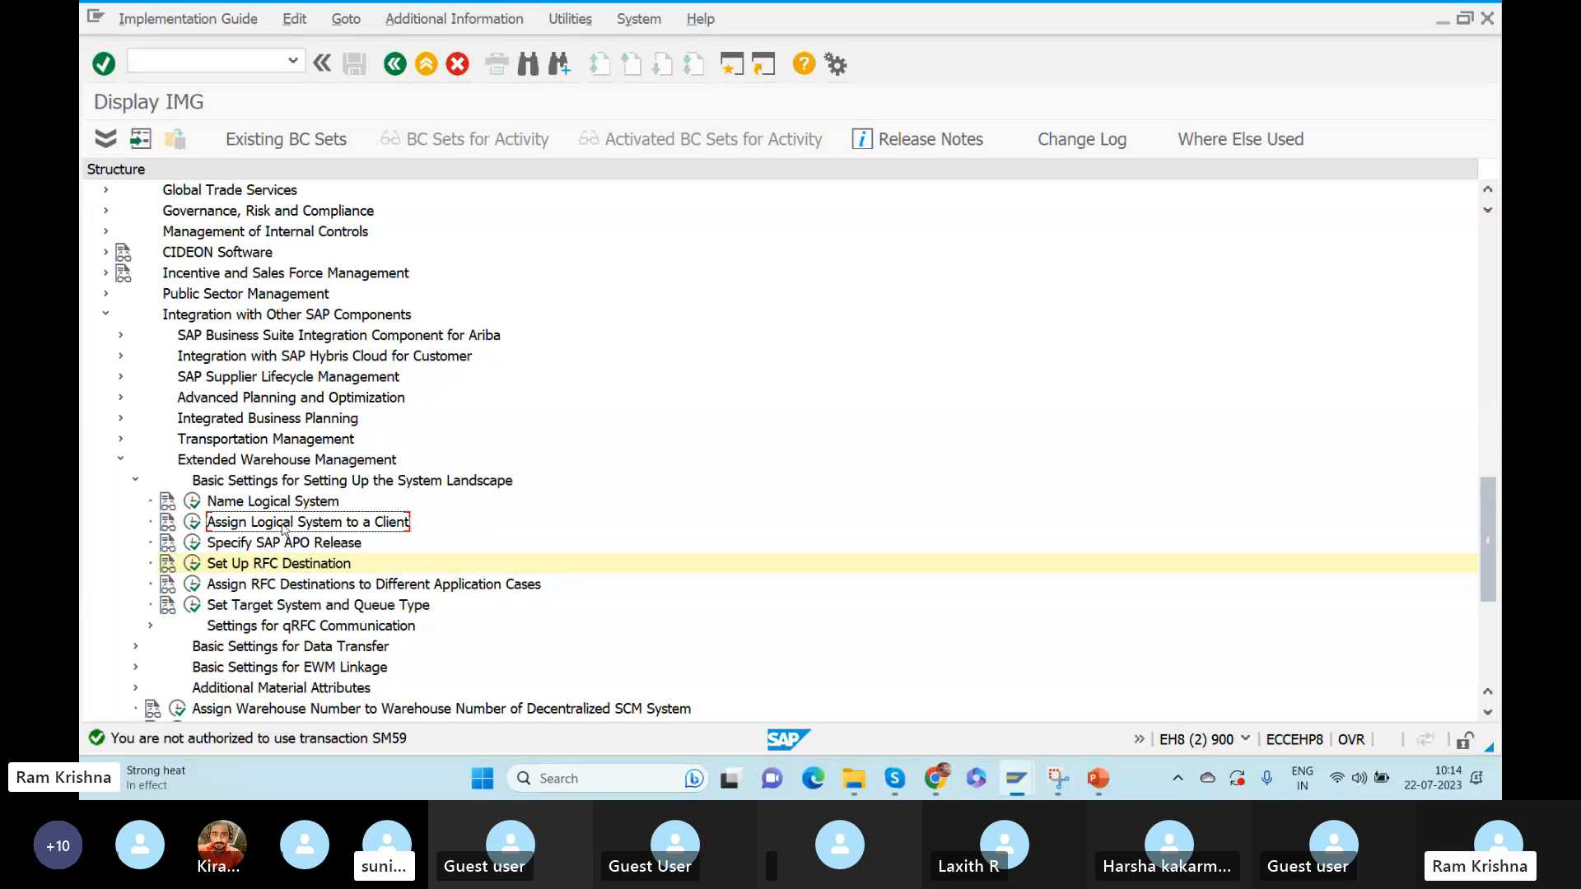
key(alt+Tab)
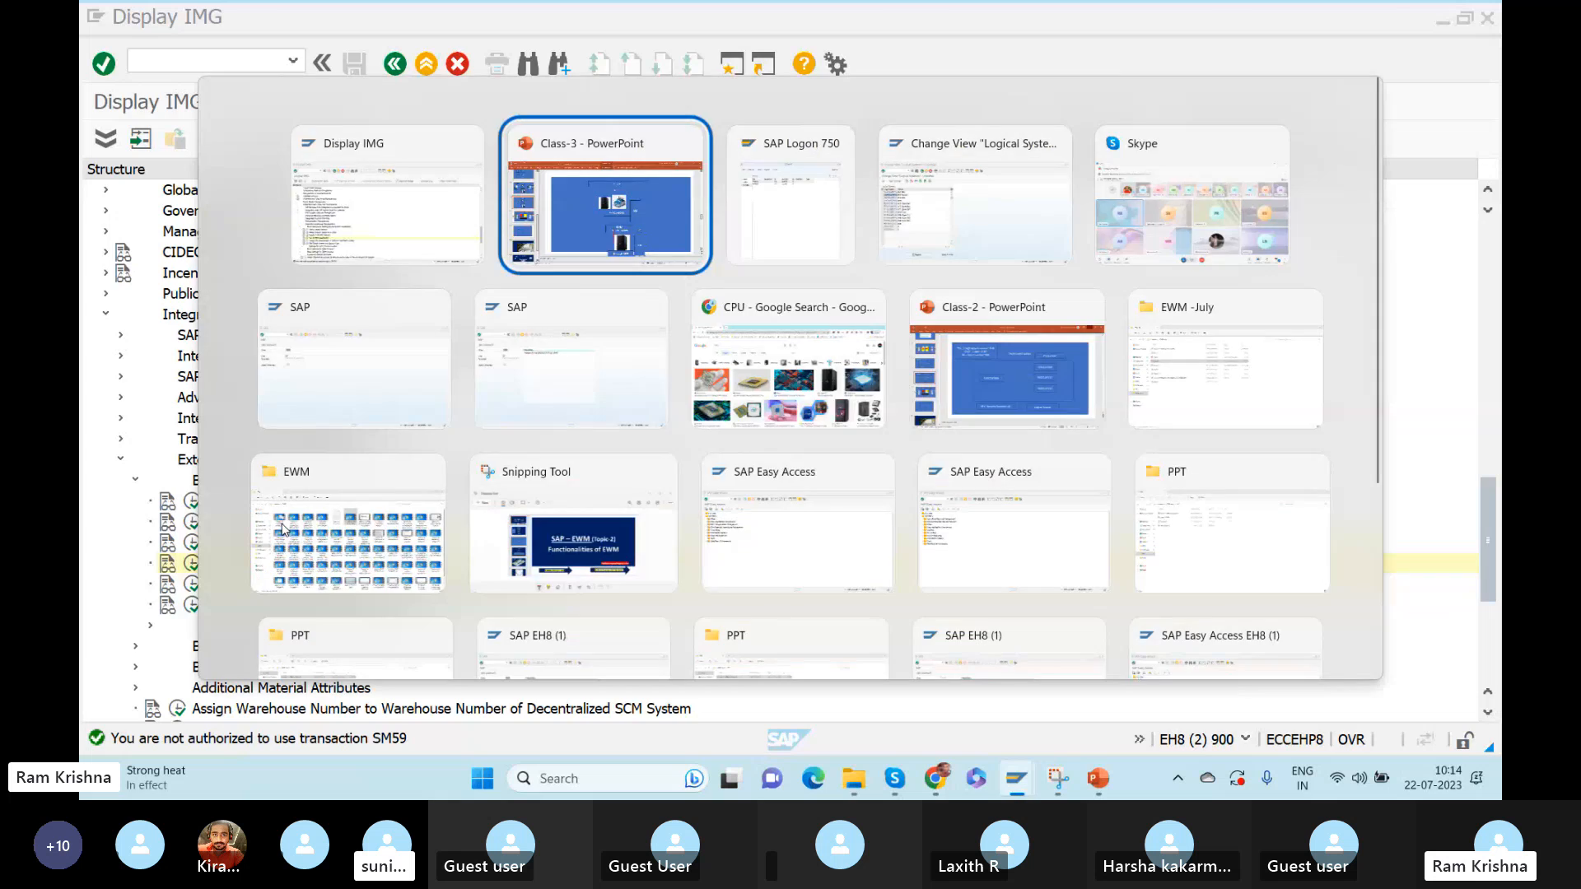